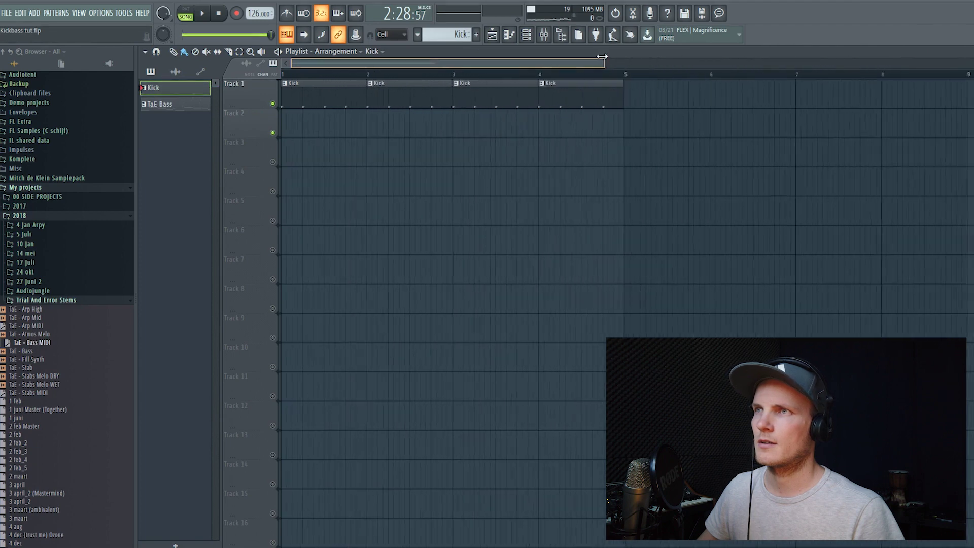
# Show all channels in the channel rack, select the kick channel and play its pattern in pattern mode
pyautogui.press('F6')
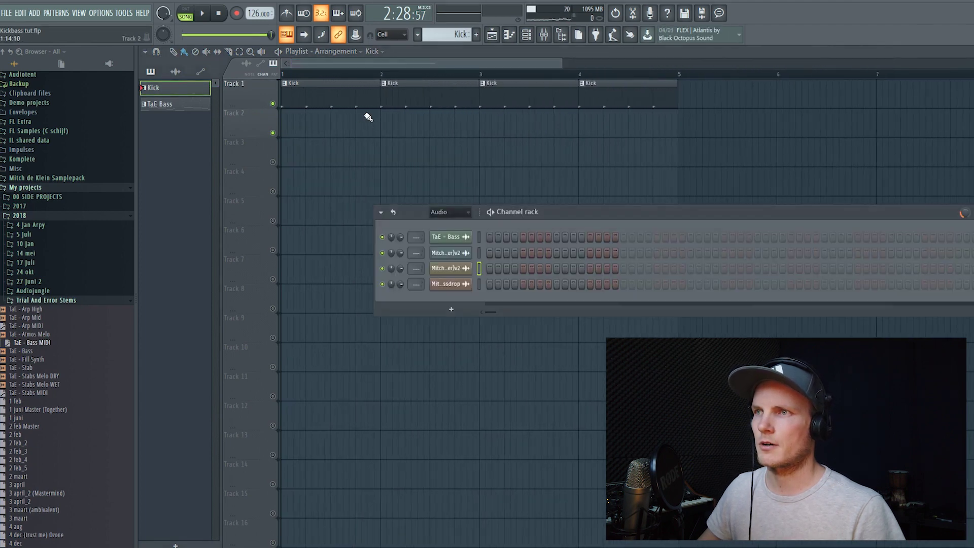
pyautogui.scroll(1, 452, 217)
pyautogui.click(480, 253)
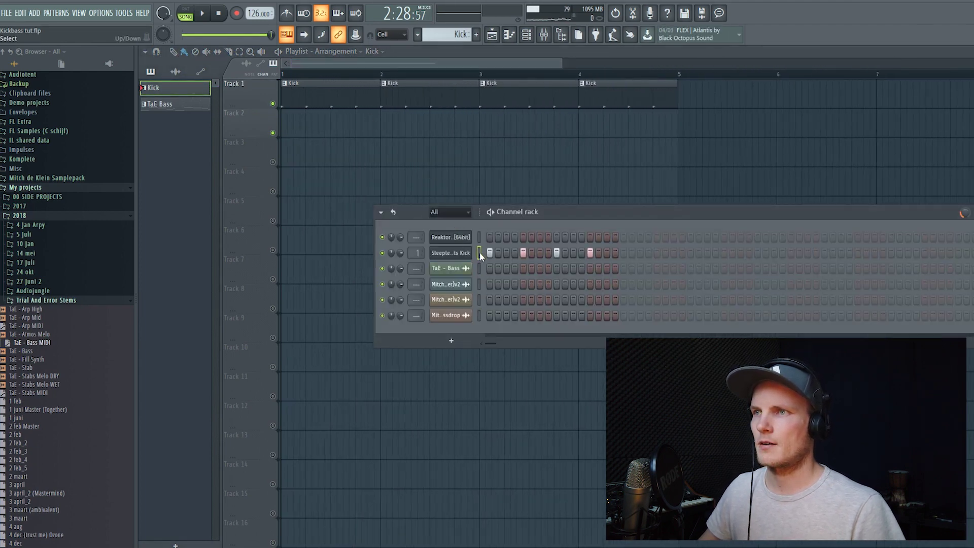
pyautogui.click(185, 9)
pyautogui.click(208, 13)
pyautogui.press('space')
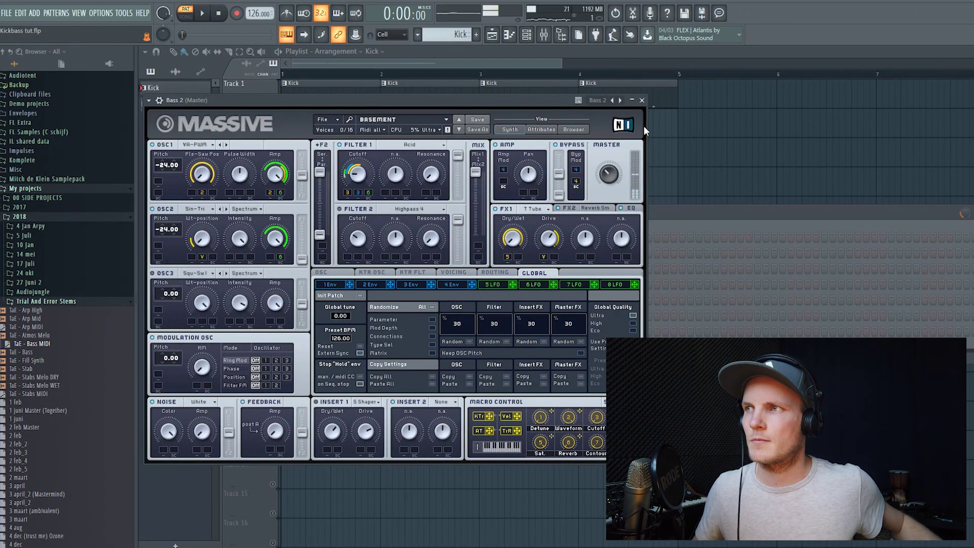
# Fill all 16 steps of the Bass 2 channel with notes and start playing the pattern
pyautogui.click(657, 212)
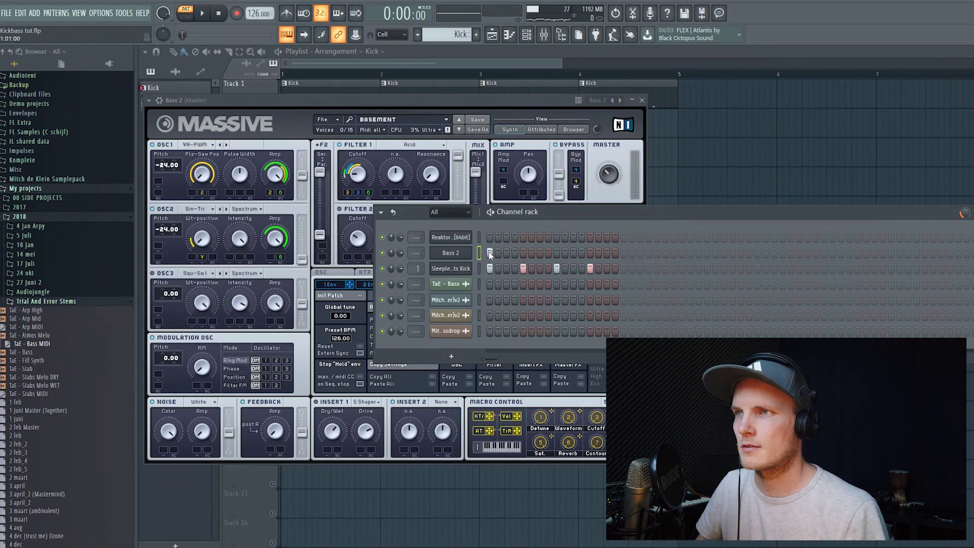
pyautogui.moveTo(596, 255); pyautogui.dragTo(614, 256)
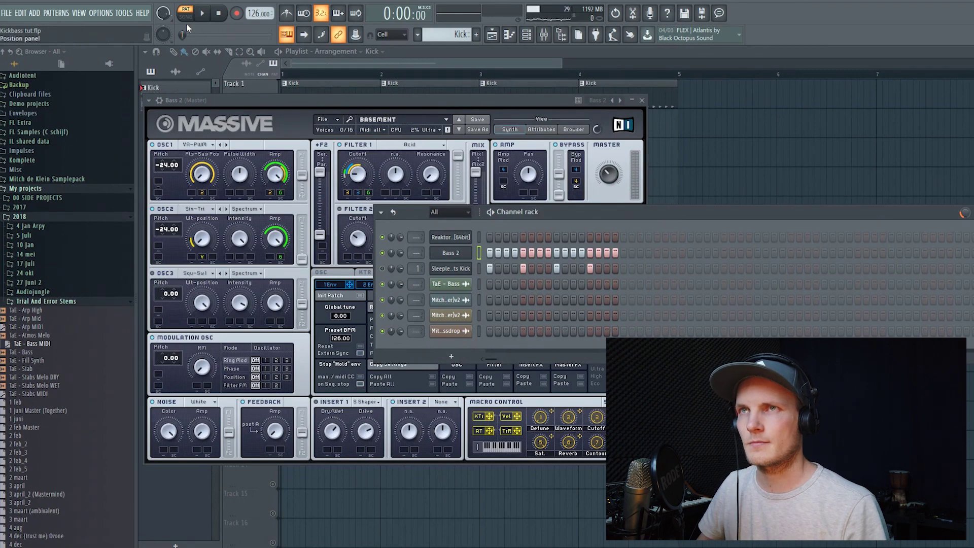
pyautogui.press('space')
# Transpose all Bass 2 notes in the piano roll down three semitones to A4
pyautogui.press('F7')
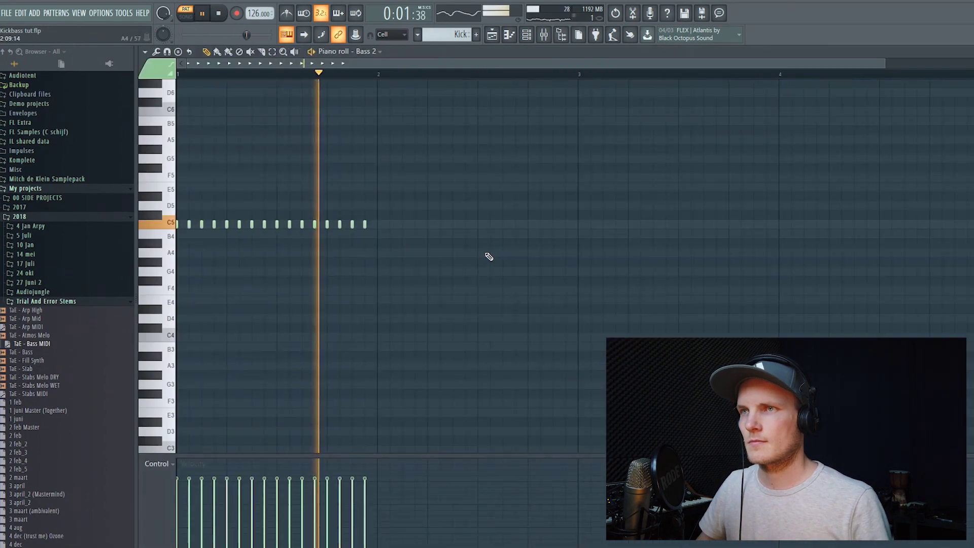
pyautogui.hotkey('shift', 'Down')
pyautogui.hotkey('shift', 'Down')
pyautogui.hotkey('shift', 'Down')
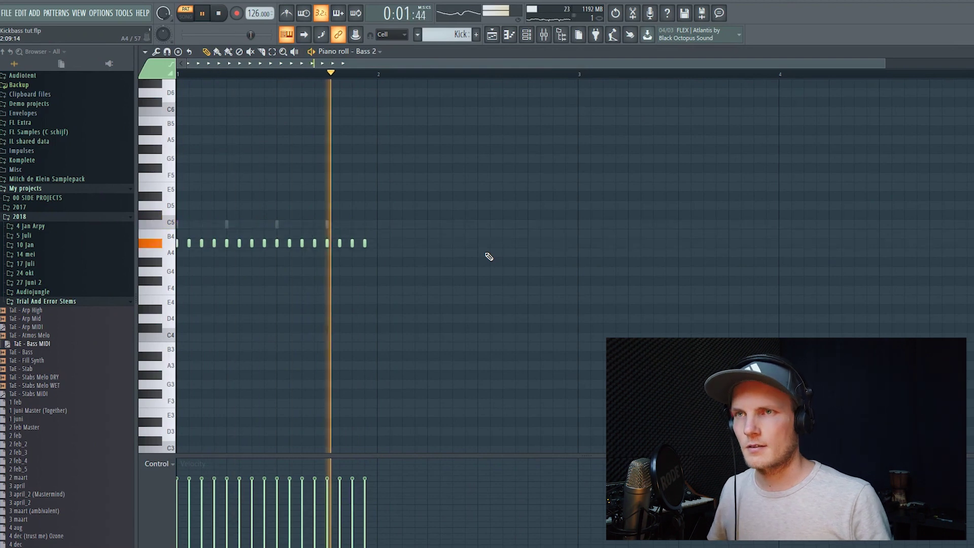
pyautogui.press('space')
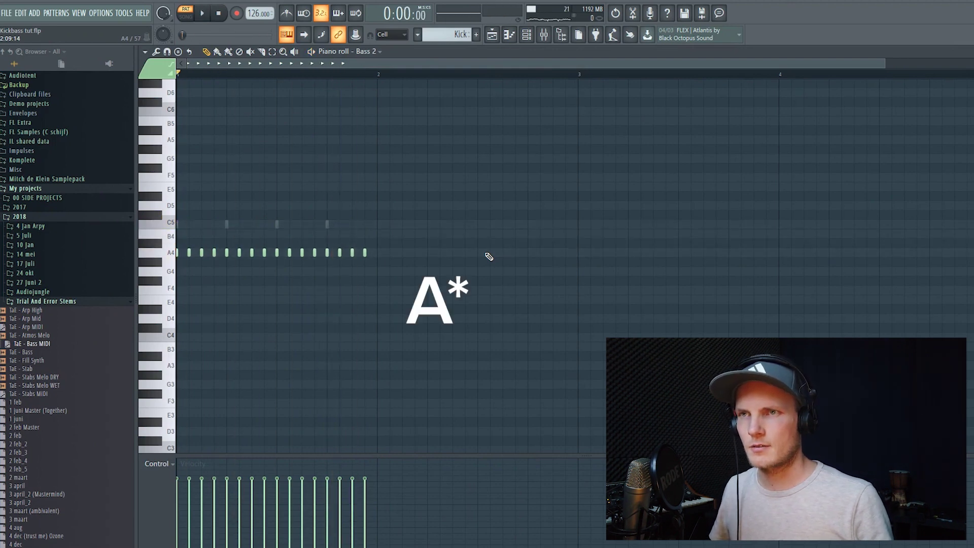
# Try the Bass 2 notes one octave lower at A3 during playback and move them back up
pyautogui.hotkey('ctrl', 'Down')
pyautogui.press('space')
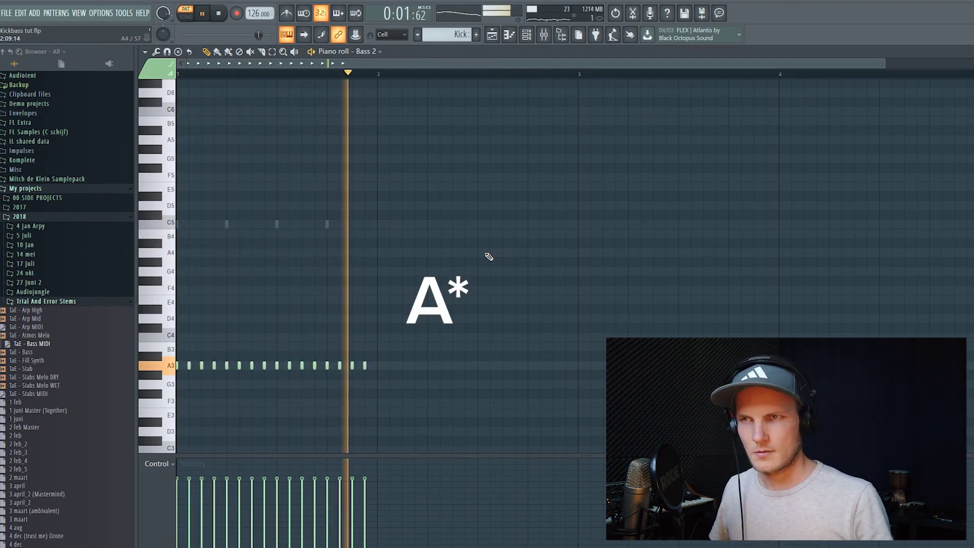
pyautogui.hotkey('ctrl', 'Up')
pyautogui.press('space')
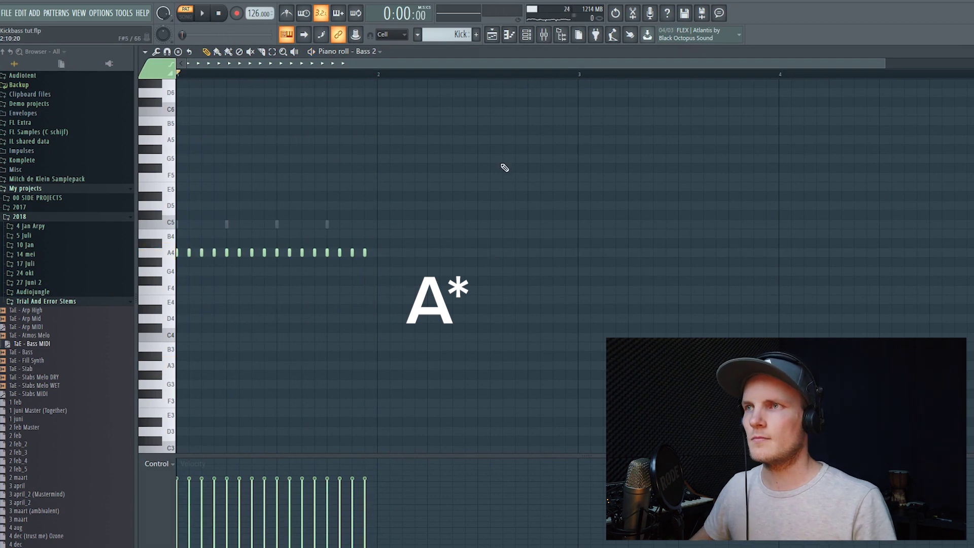
# Play the bass pattern alone, unmute the kick channel and play both together
pyautogui.press('F6')
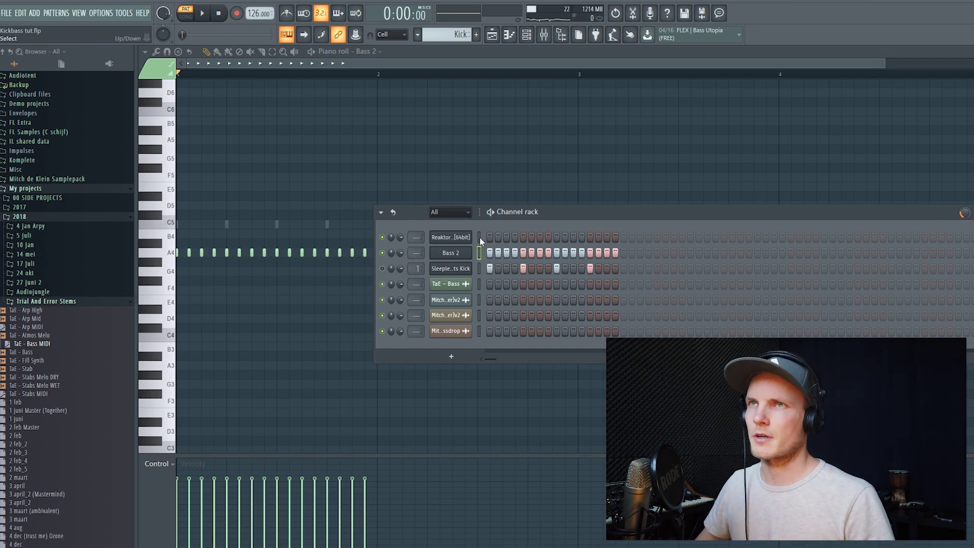
pyautogui.press('space')
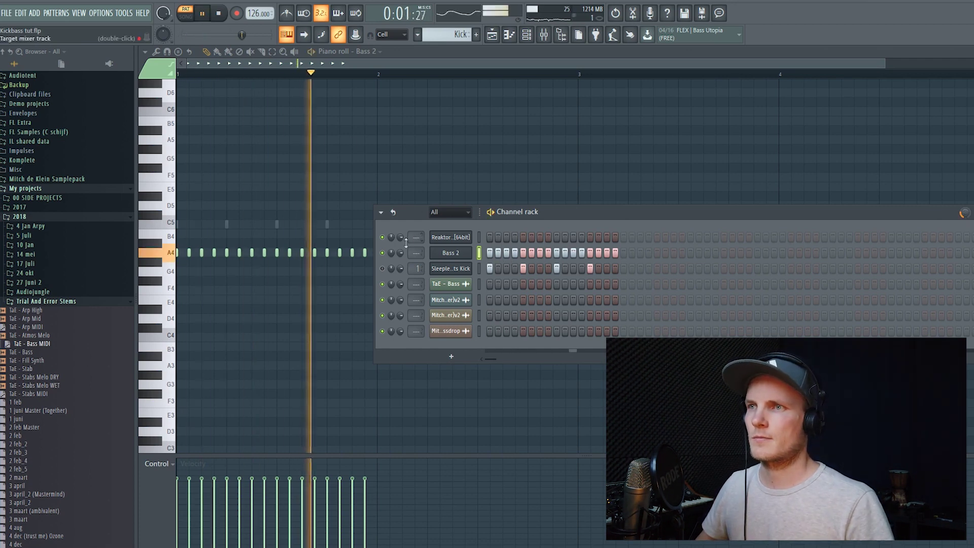
pyautogui.press('space')
pyautogui.click(384, 270)
pyautogui.press('space')
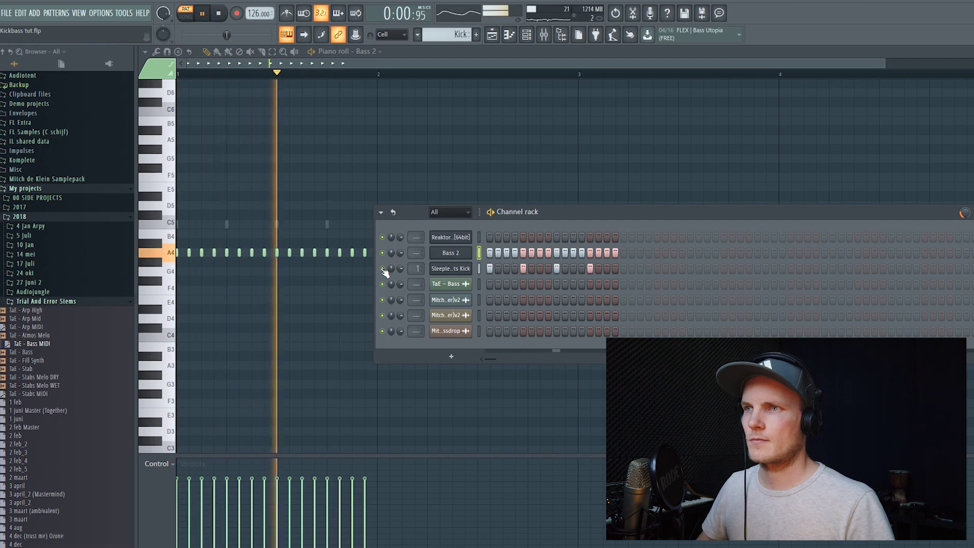
pyautogui.press('space')
# Route the Bass 2 channel to mixer track 3
pyautogui.click(448, 254)
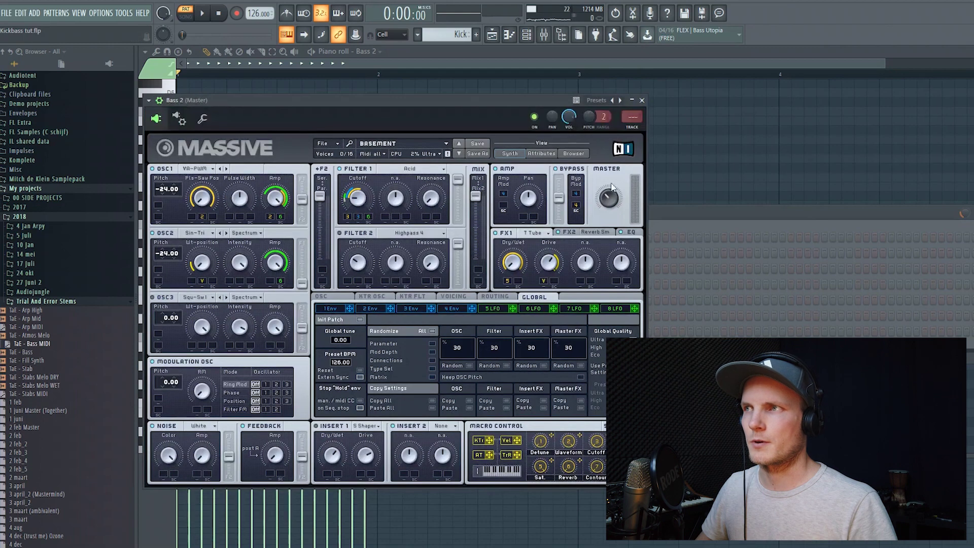
pyautogui.press('F9')
pyautogui.click(609, 50)
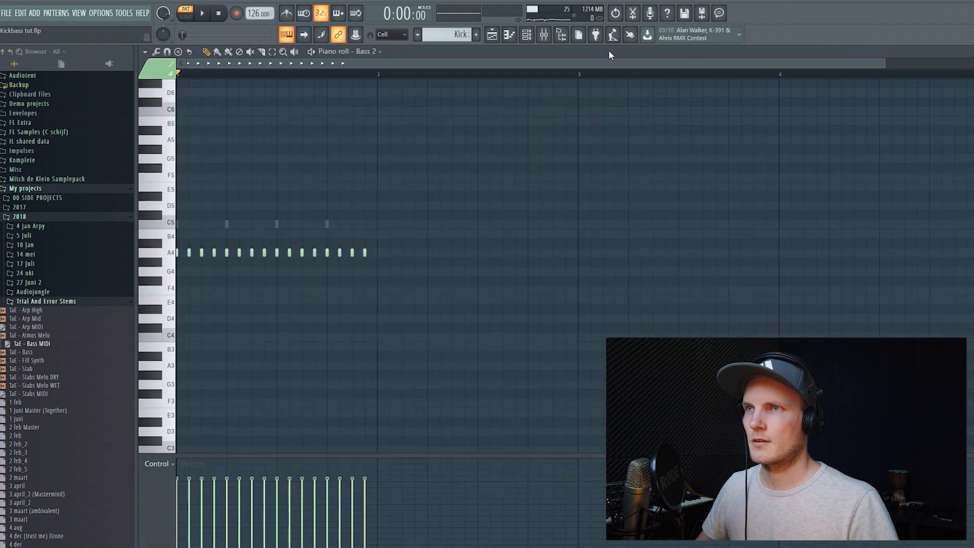
pyautogui.press('F6')
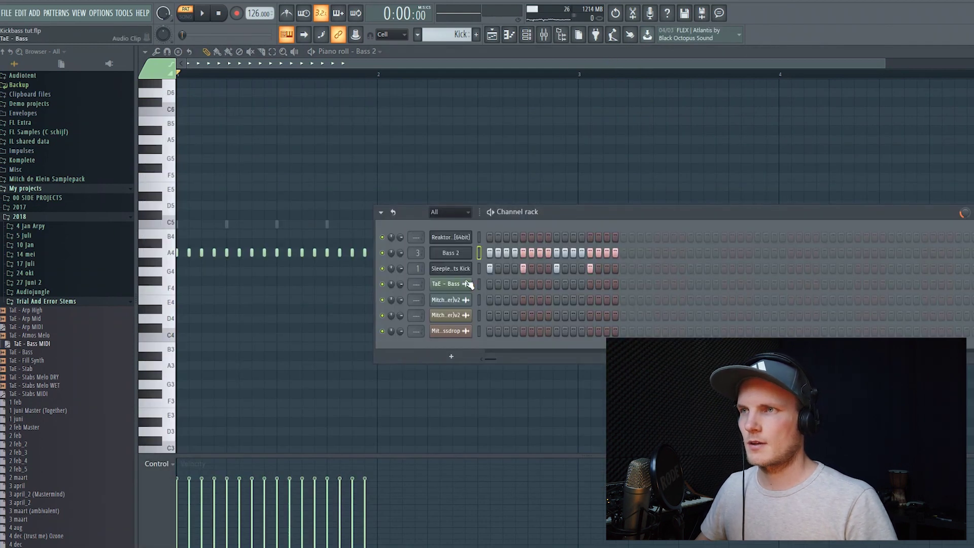
# Create a playlist automation clip for the Bass 2 channel volume
pyautogui.press('F5')
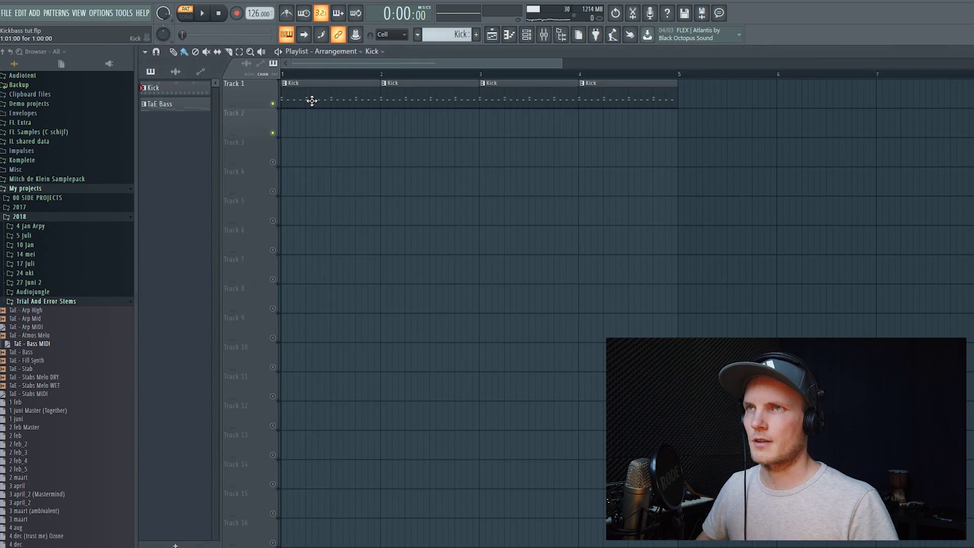
pyautogui.press('F6')
pyautogui.rightClick(400, 253)
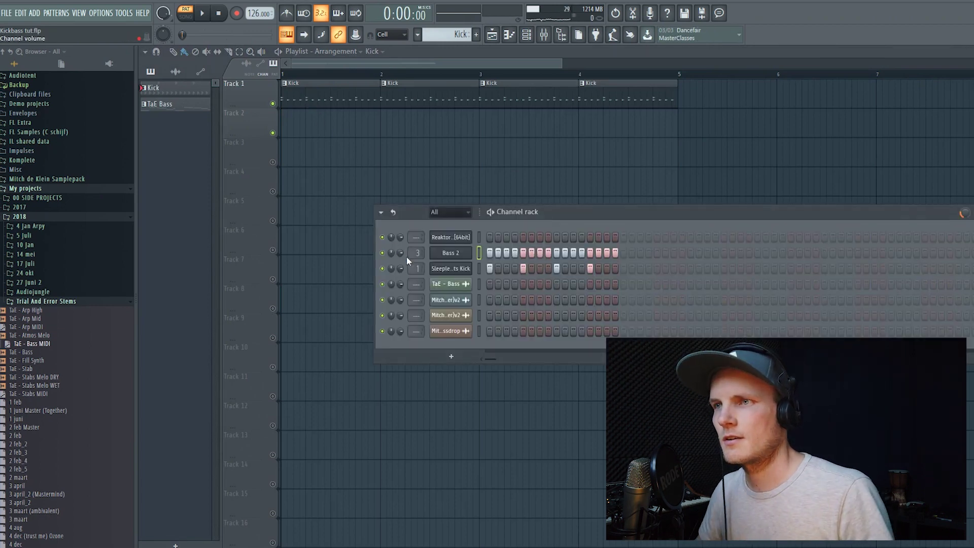
pyautogui.click(419, 315)
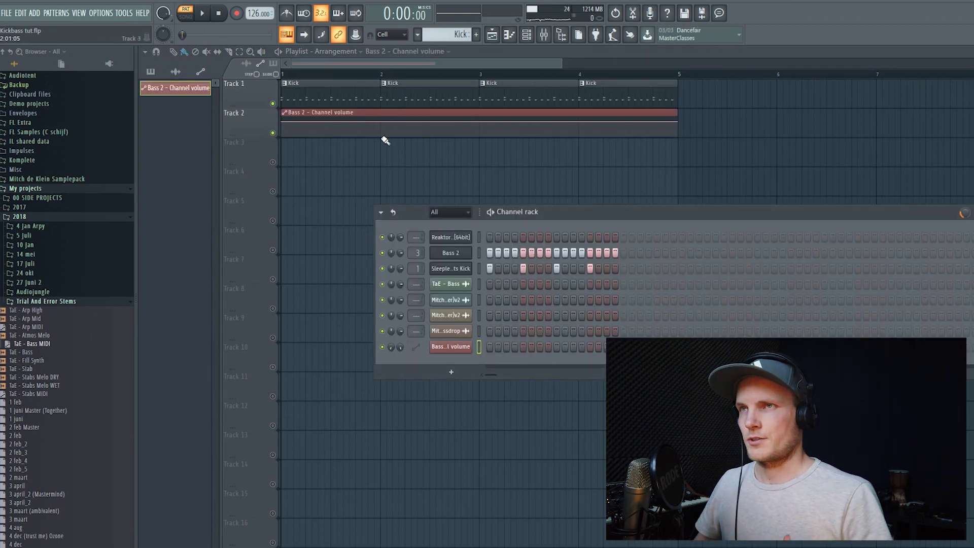
# Enable the LFO on the Bass 2 volume automation clip and adjust its skew and amount to form a rising sawtooth on every beat
pyautogui.click(372, 112)
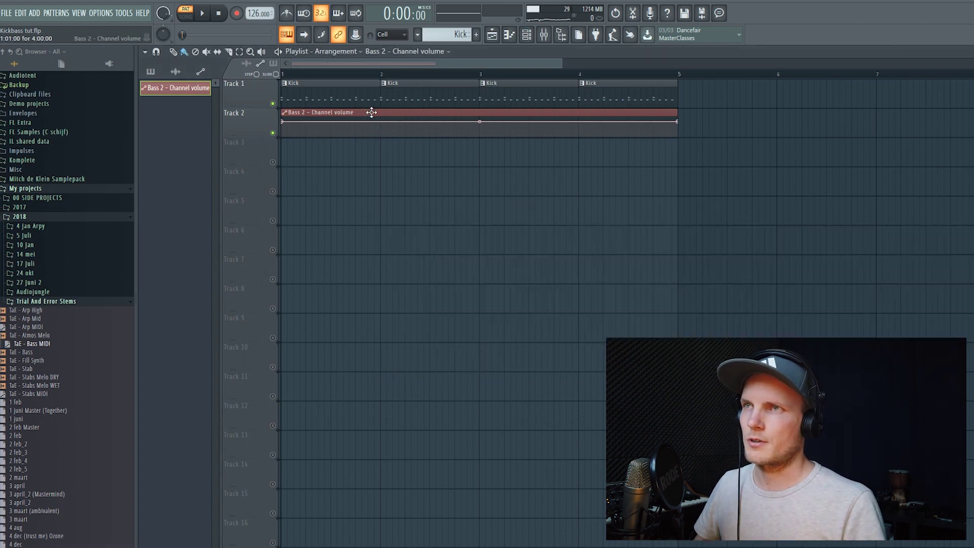
pyautogui.click(373, 113)
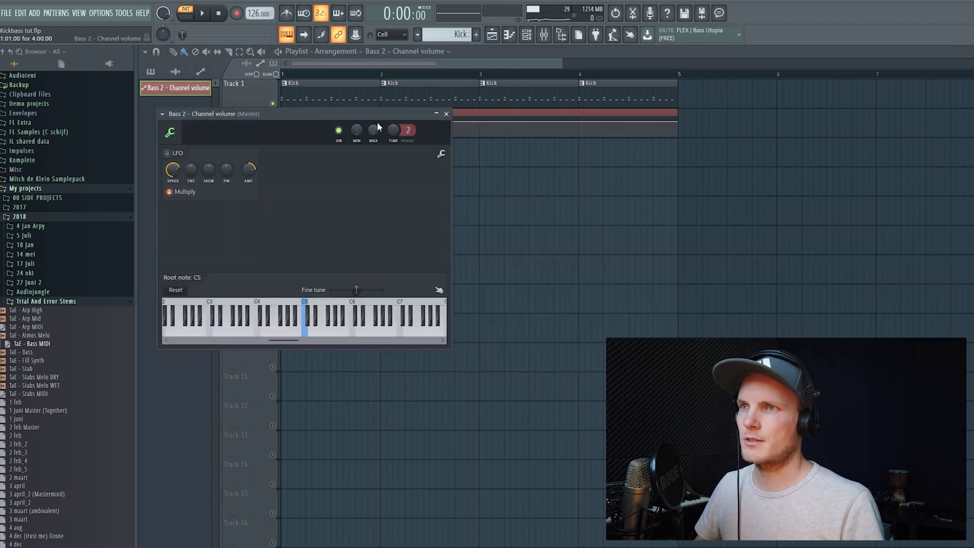
pyautogui.click(182, 155)
pyautogui.moveTo(209, 170); pyautogui.dragTo(209, 219)
pyautogui.moveTo(248, 170); pyautogui.dragTo(248, 243)
# Switch playback to song mode, close the automation clip settings and listen to the kick with the volume-automated bass
pyautogui.click(202, 20)
pyautogui.click(187, 15)
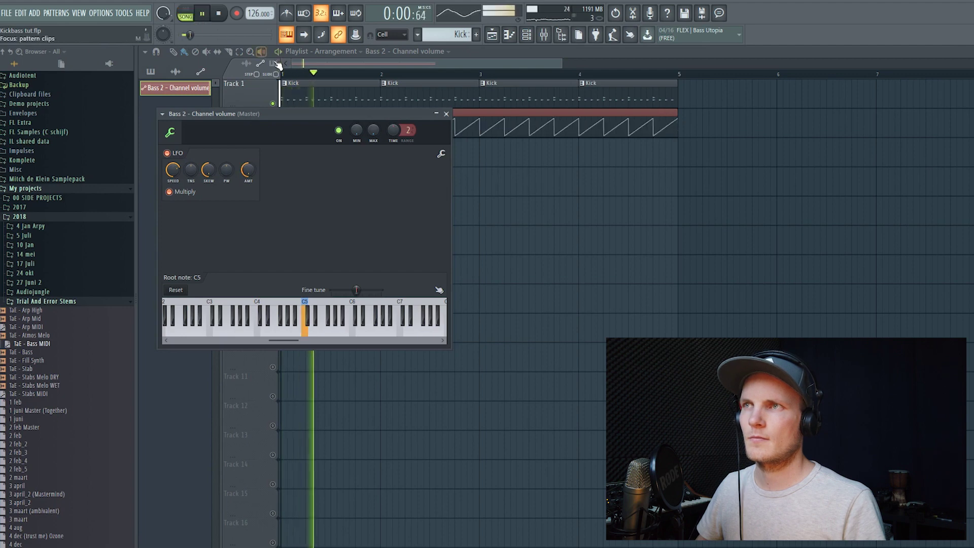
pyautogui.click(446, 114)
pyautogui.press('space')
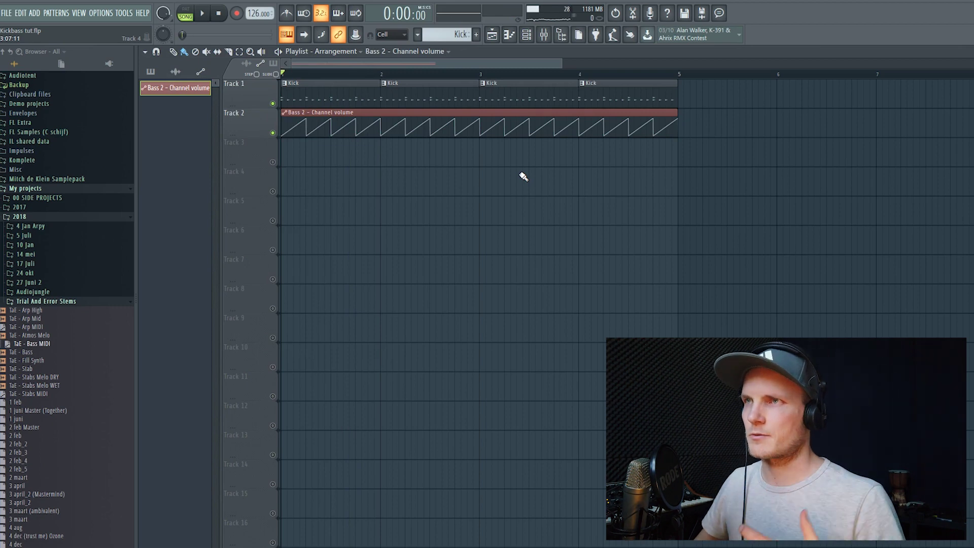
pyautogui.press('space')
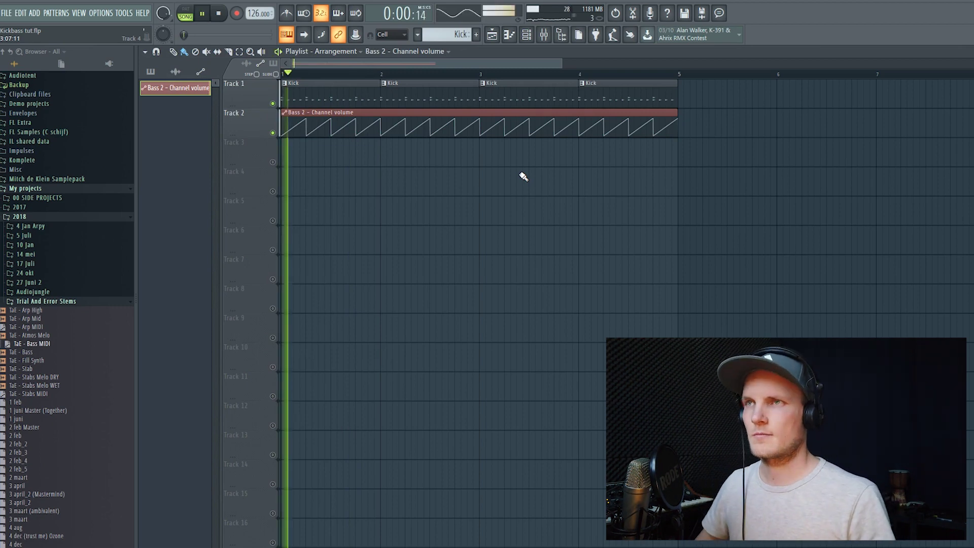
pyautogui.press('space')
# Add Fruity parametric EQ 2 to the Bass 2 mixer track and play the song through it
pyautogui.press('F9')
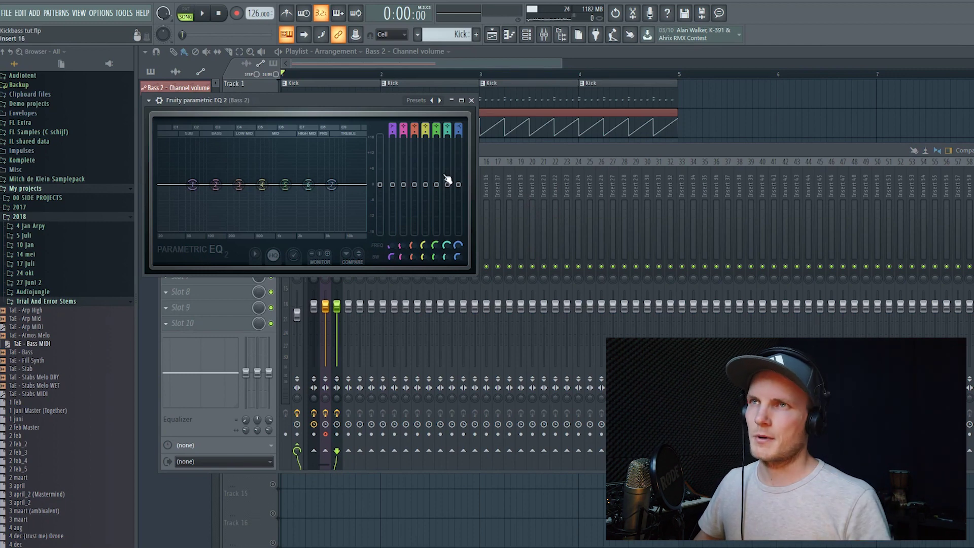
pyautogui.click(204, 18)
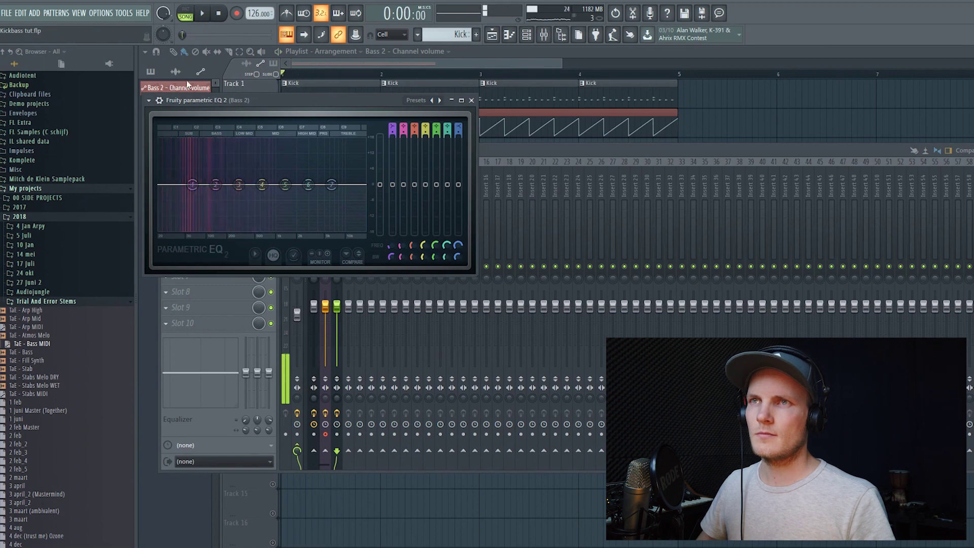
pyautogui.press('space')
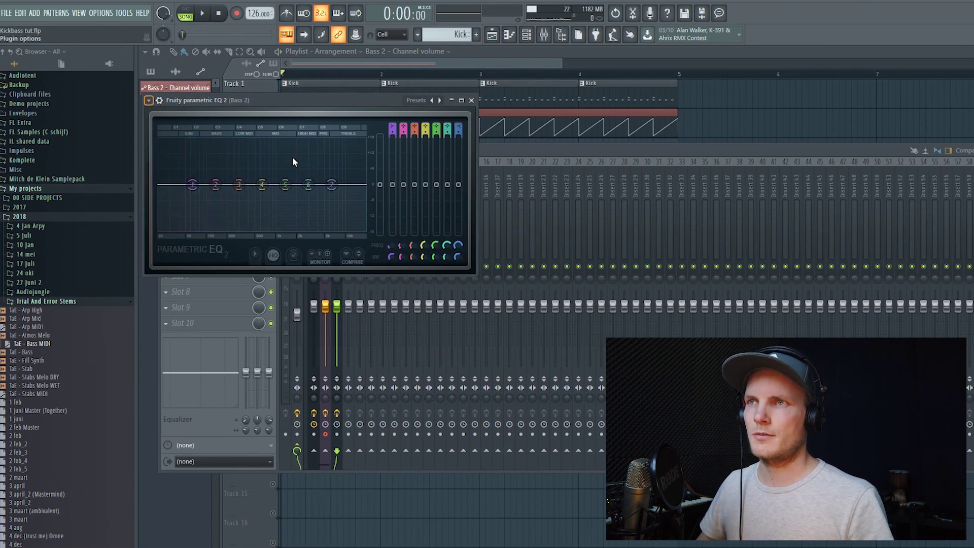
# Load the High Pass 130hz EQ preset, raise its high-pass band to about 208 Hz and listen to the result
pyautogui.click(293, 160)
pyautogui.moveTo(215, 185)
pyautogui.mouseDown()
pyautogui.moveTo(189, 185)
pyautogui.moveTo(229, 185)
pyautogui.mouseUp()
pyautogui.press('space')
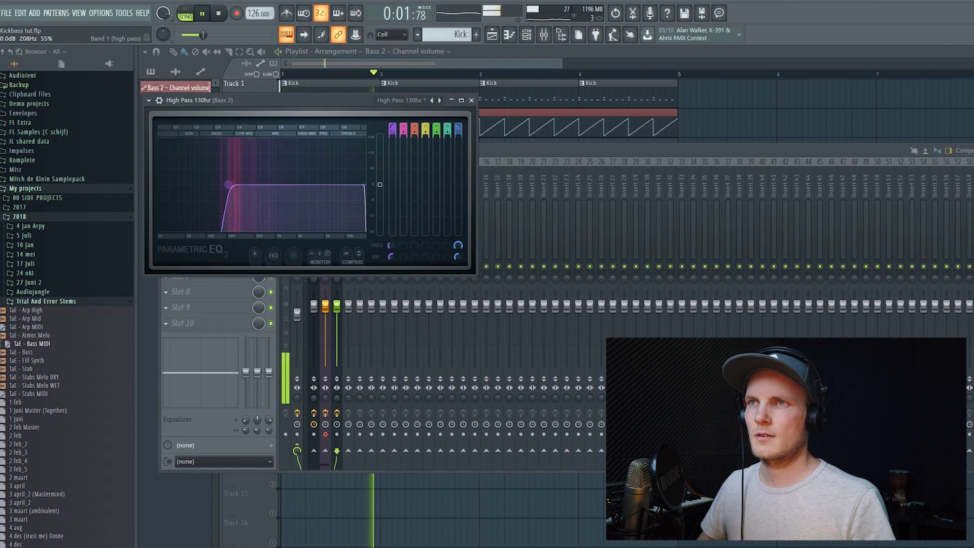
pyautogui.press('space')
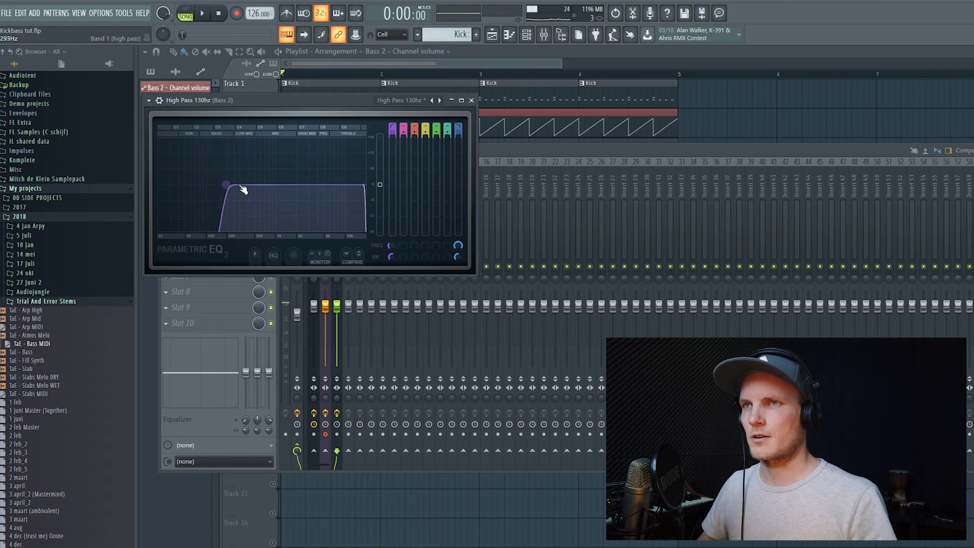
# Lower the EQ's high-pass and low-pass bands during playback to isolate the bass channel's low frequencies
pyautogui.press('space')
pyautogui.moveTo(366, 185); pyautogui.dragTo(172, 185)
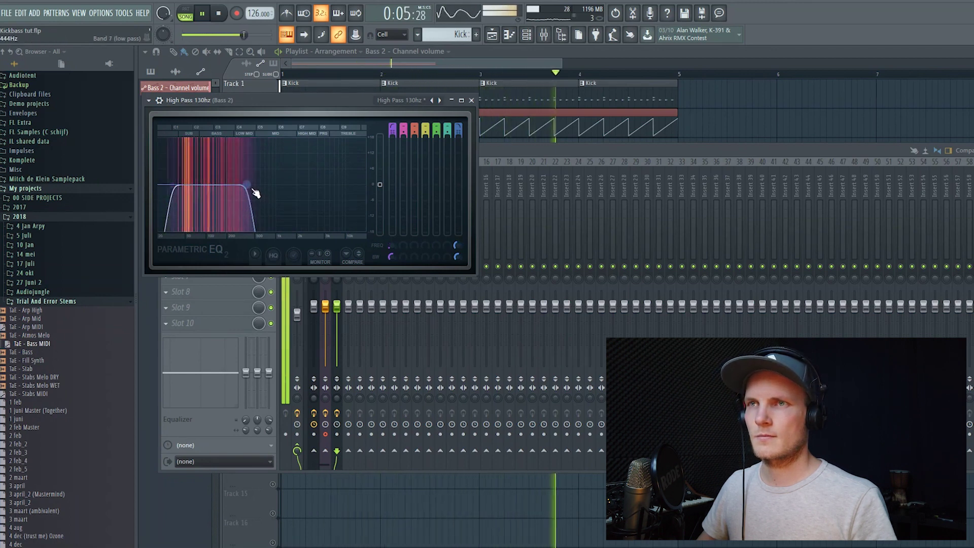
pyautogui.moveTo(254, 188); pyautogui.dragTo(210, 186)
pyautogui.press('space')
# Enlarge and reposition the EQ window, play the song to examine the bass spectrum and close the EQ
pyautogui.moveTo(479, 273); pyautogui.dragTo(556, 328)
pyautogui.moveTo(363, 100); pyautogui.dragTo(642, 241)
pyautogui.press('space')
pyautogui.press('space')
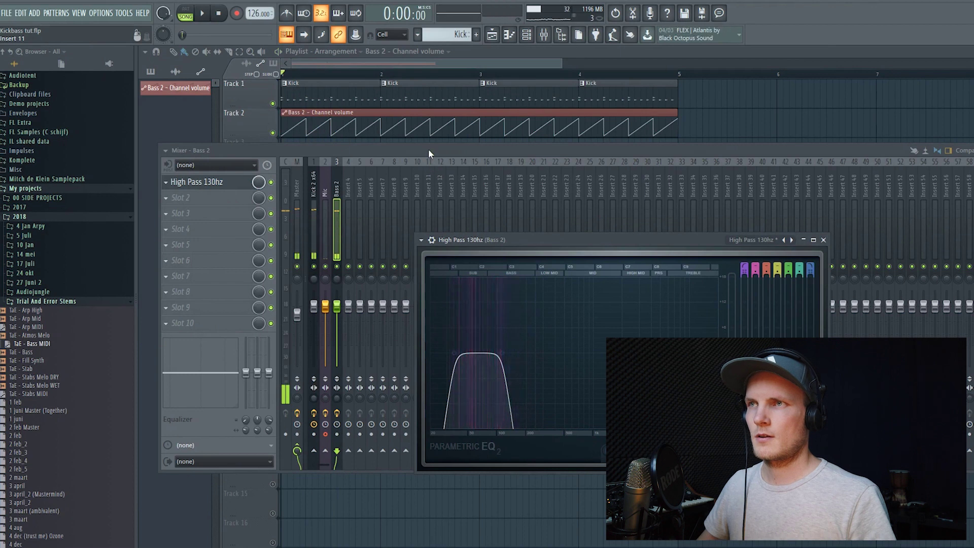
pyautogui.click(428, 149)
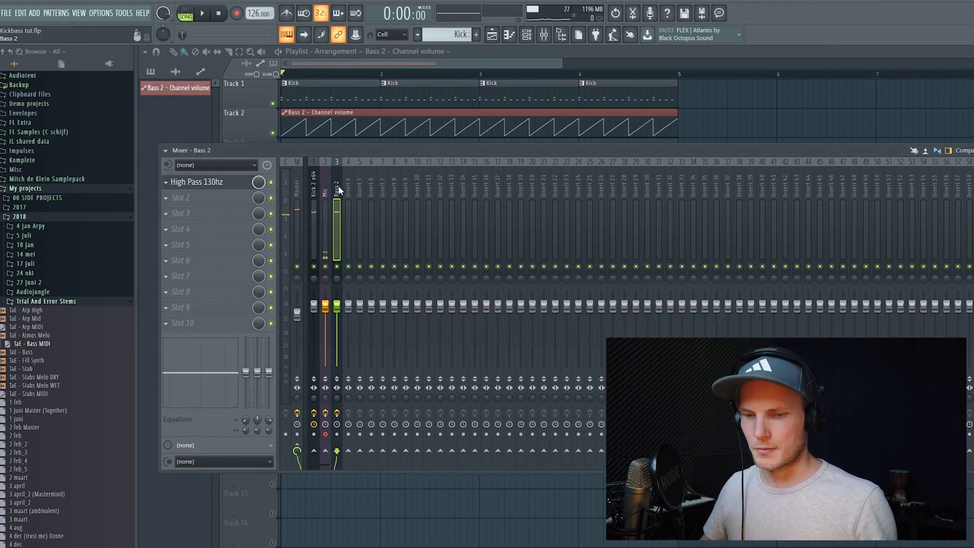
# Move the Bass 2 mixer track to position 2 beside the kick track and play the song with the kick track selected
pyautogui.hotkey('alt', 'Left')
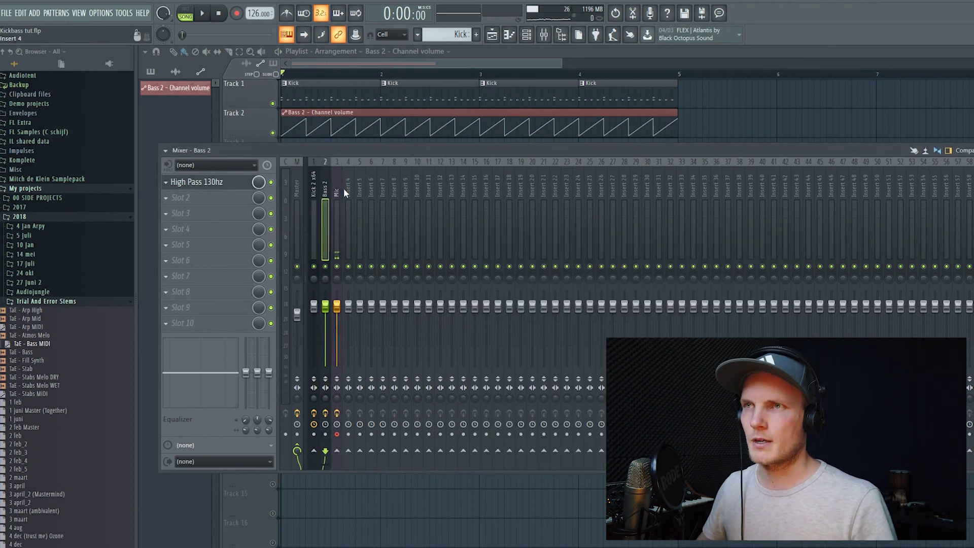
pyautogui.press('space')
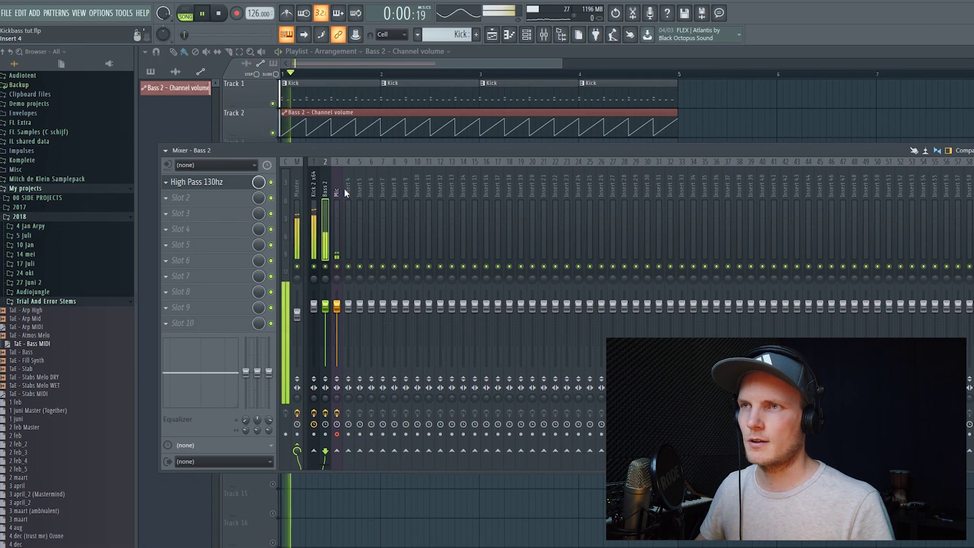
pyautogui.click(313, 188)
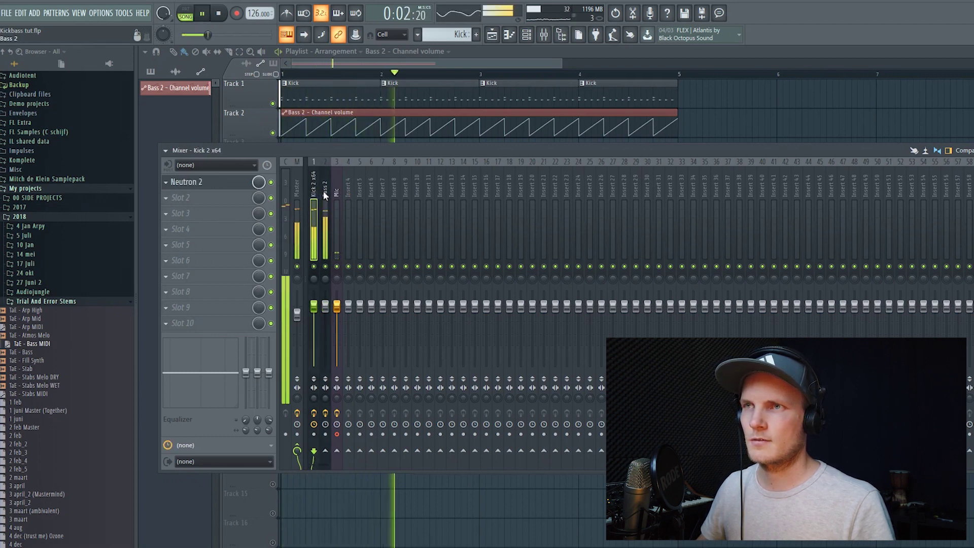
# Lower the Bass 2 mixer track's level to about -5.8 dB during playback and stop the song
pyautogui.click(325, 194)
pyautogui.moveTo(326, 306); pyautogui.dragTo(326, 321)
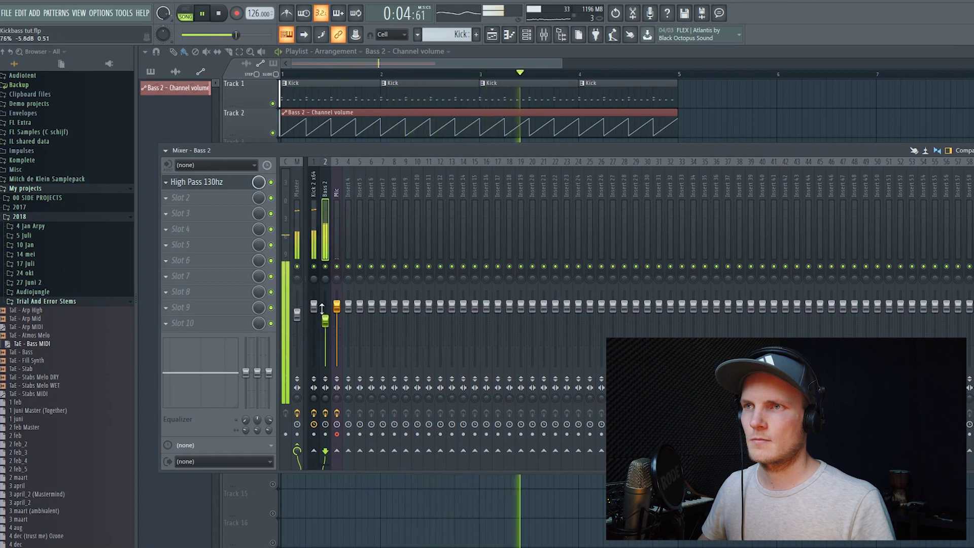
pyautogui.press('space')
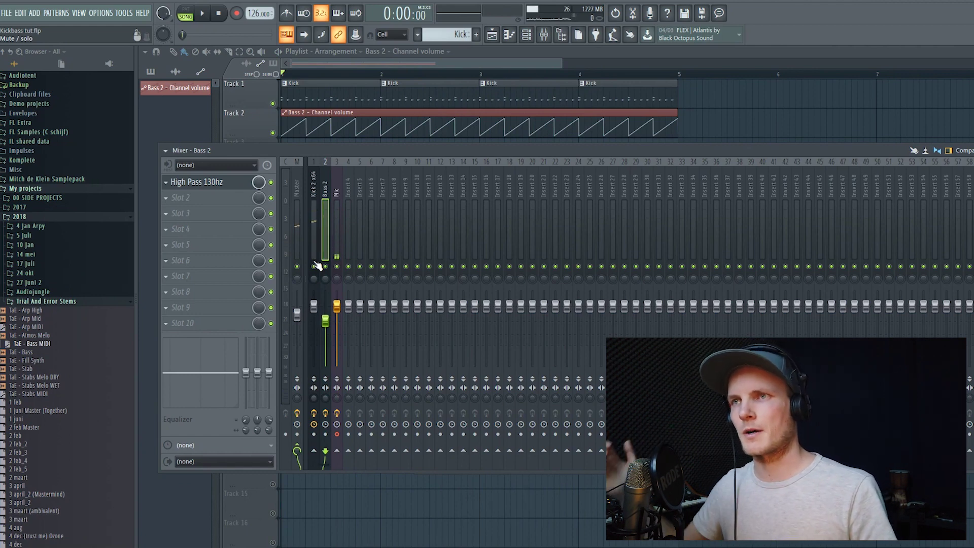
# Compare the kick and Bass 2 mixer tracks and open a Fruity parametric EQ 2 on the kick track to check its spectrum
pyautogui.click(312, 184)
pyautogui.click(324, 187)
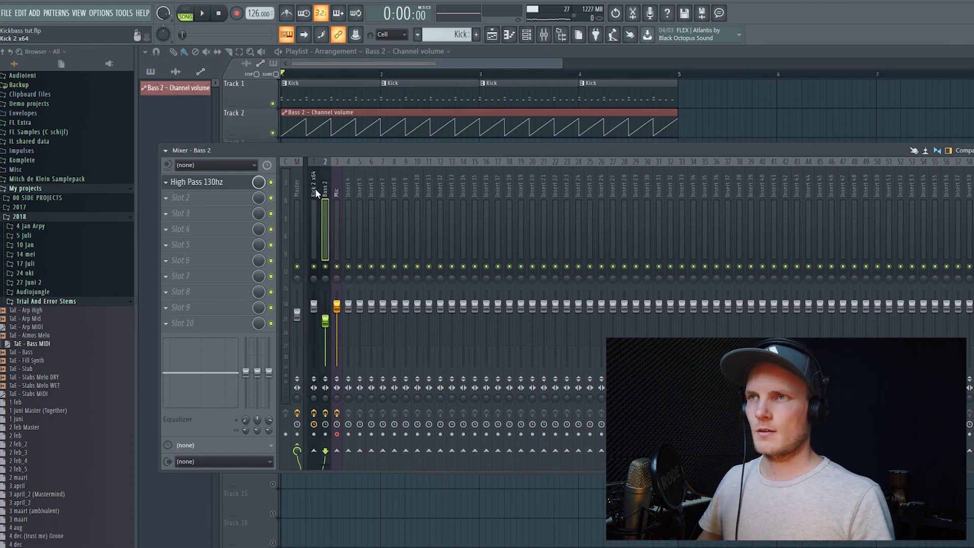
pyautogui.click(315, 188)
pyautogui.click(325, 187)
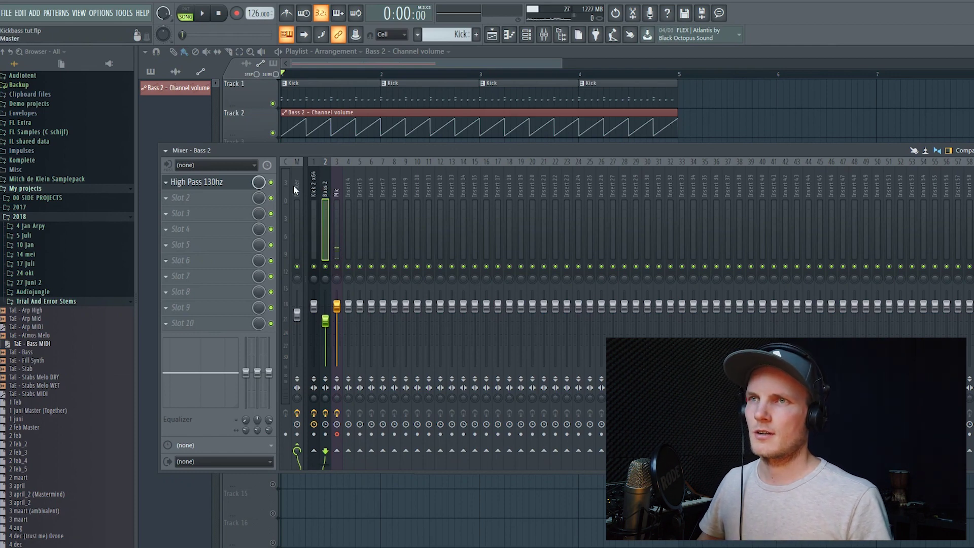
pyautogui.click(313, 185)
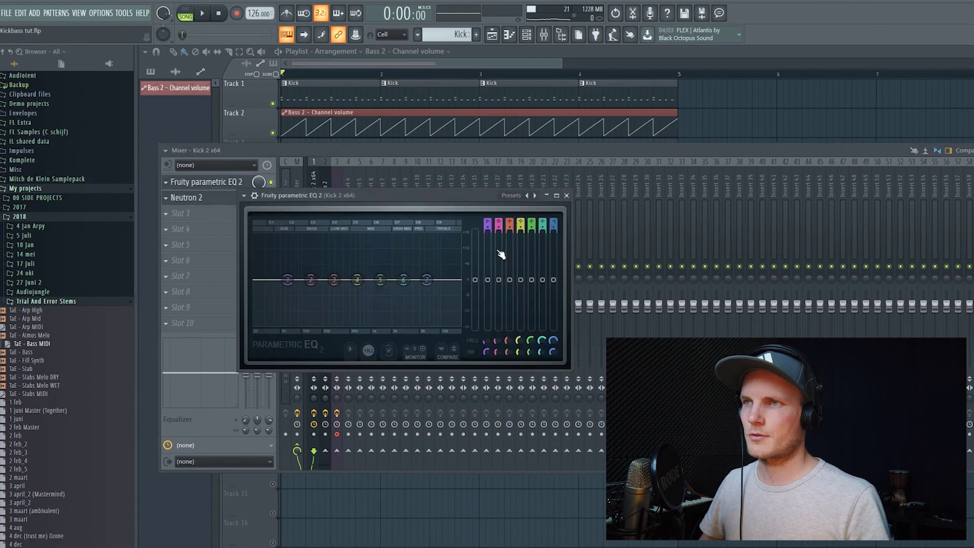
pyautogui.press('space')
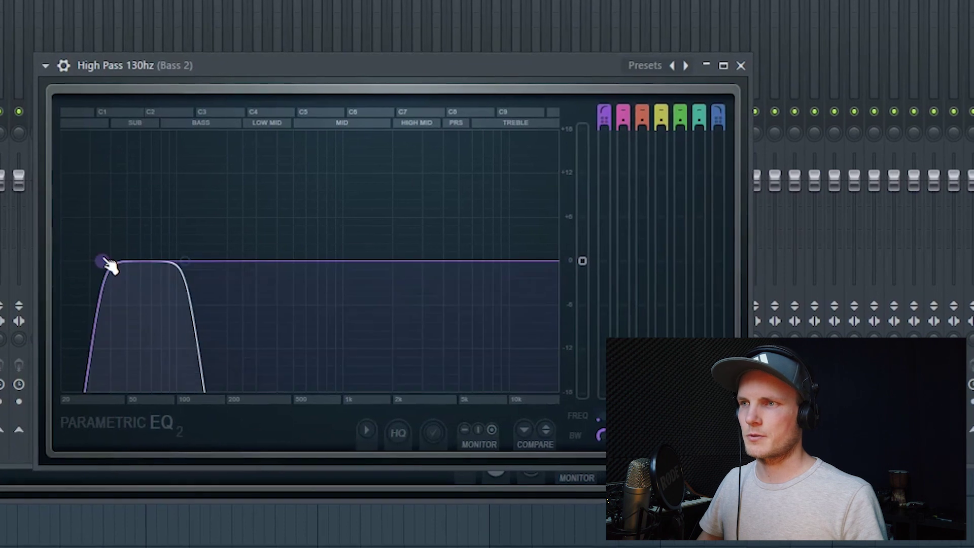
# In the Bass 2 EQ, sweep a narrow boosted band to about 50 Hz and turn it into a wider cut of about 3 dB
pyautogui.moveTo(641, 110)
pyautogui.mouseDown()
pyautogui.moveTo(641, 83)
pyautogui.moveTo(643, 109)
pyautogui.mouseUp()
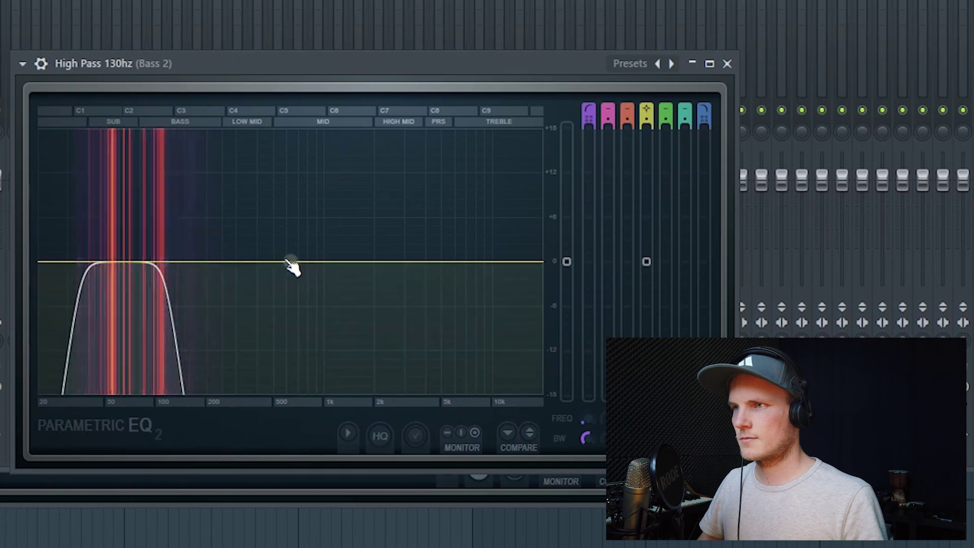
pyautogui.moveTo(647, 182); pyautogui.dragTo(646, 140)
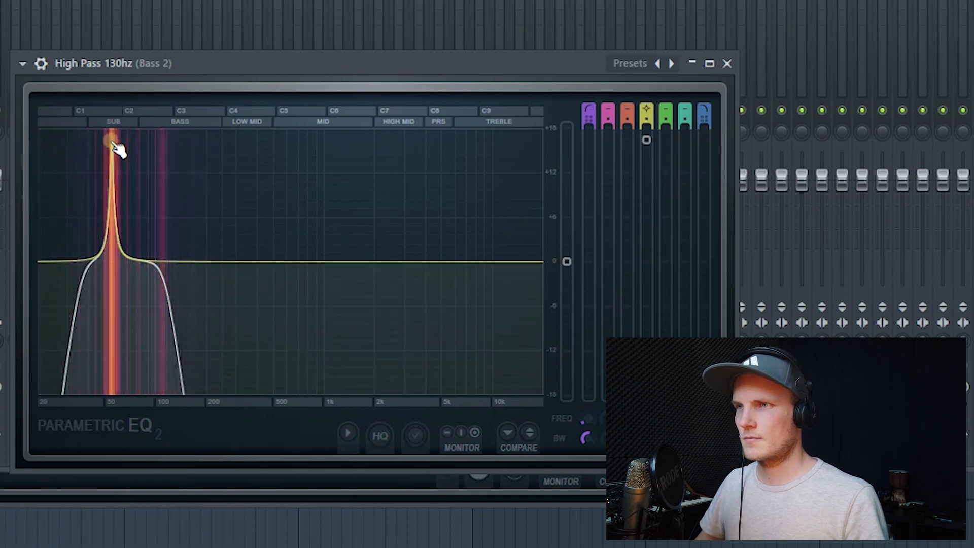
pyautogui.moveTo(646, 139); pyautogui.dragTo(647, 213)
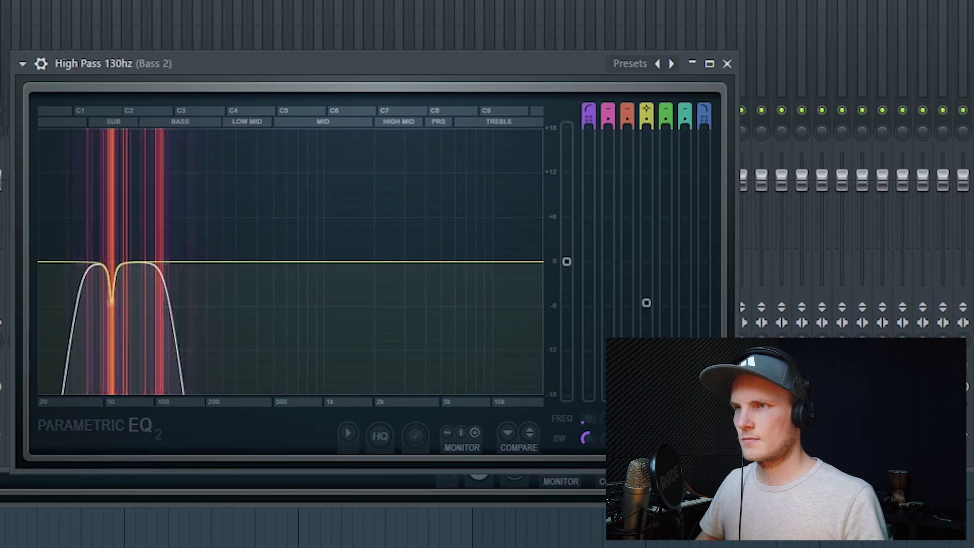
pyautogui.moveTo(646, 318); pyautogui.dragTo(646, 310)
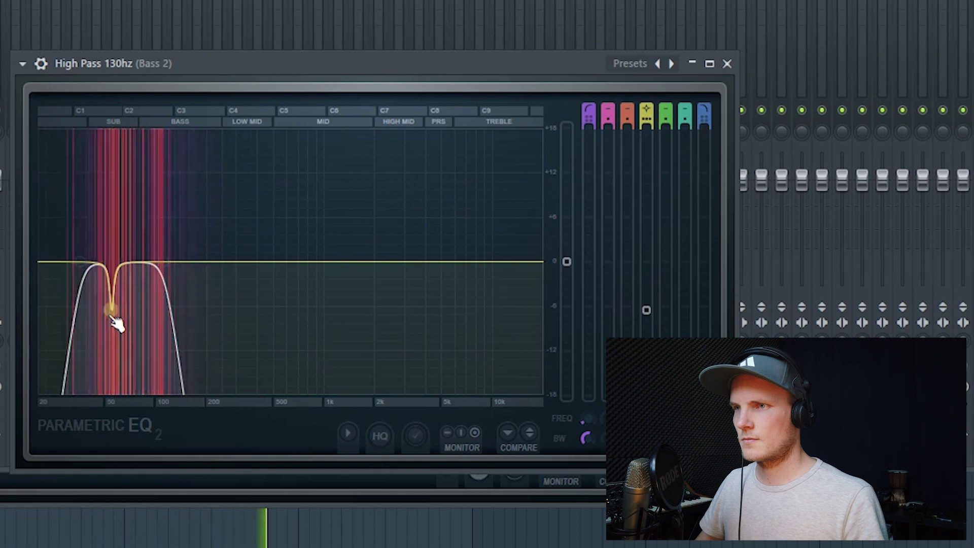
pyautogui.moveTo(111, 308); pyautogui.dragTo(107, 286)
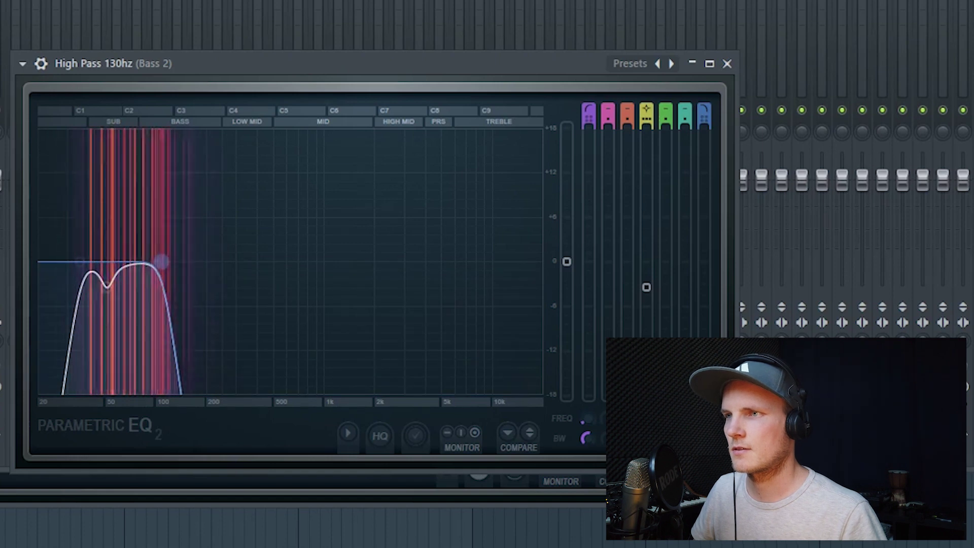
pyautogui.press('space')
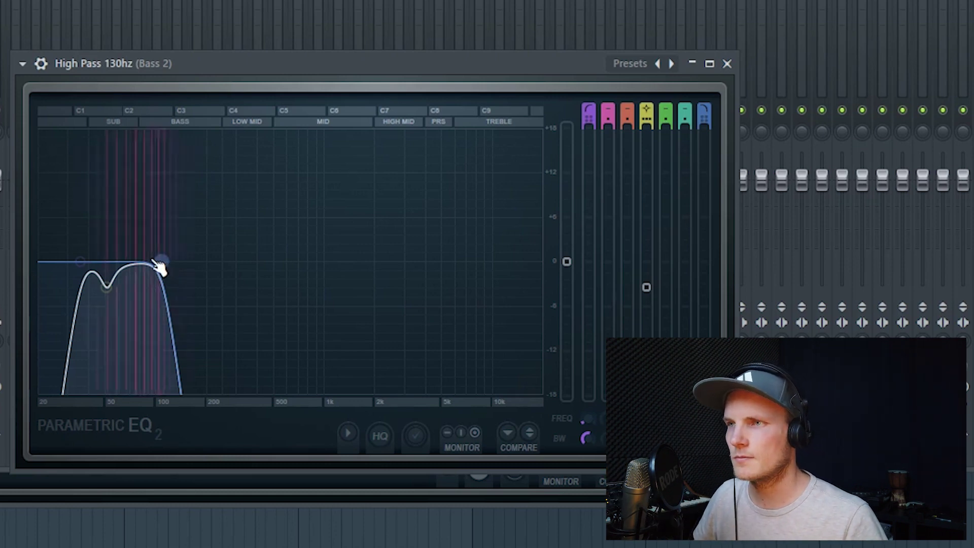
# Play the song with the new bass EQ and compare the kick and Bass 2 levels in the mixer
pyautogui.press('space')
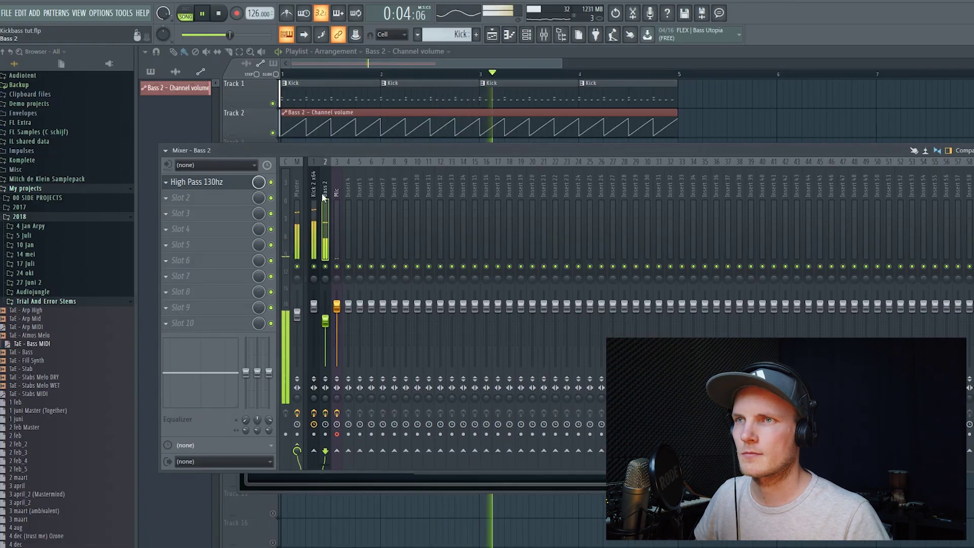
pyautogui.press('space')
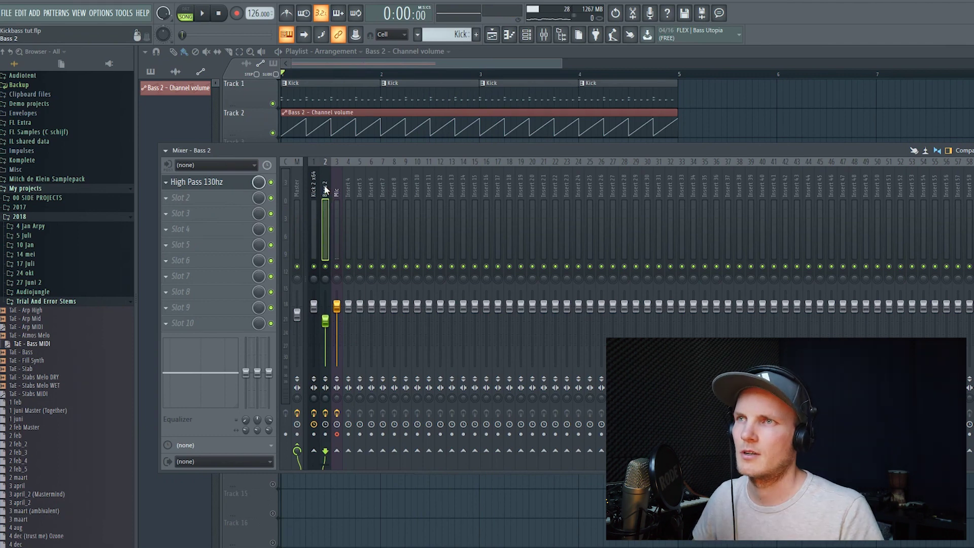
pyautogui.press('space')
pyautogui.click(315, 191)
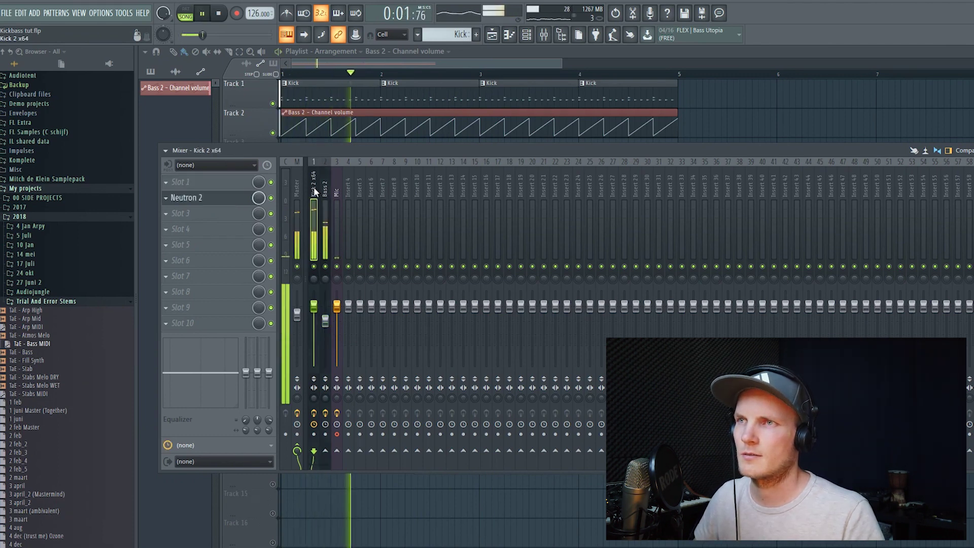
pyautogui.click(325, 239)
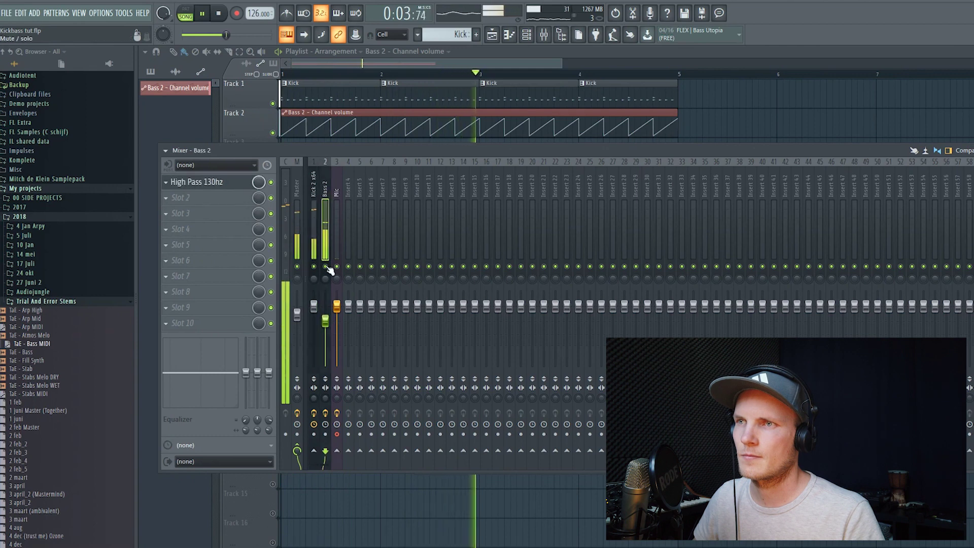
pyautogui.press('space')
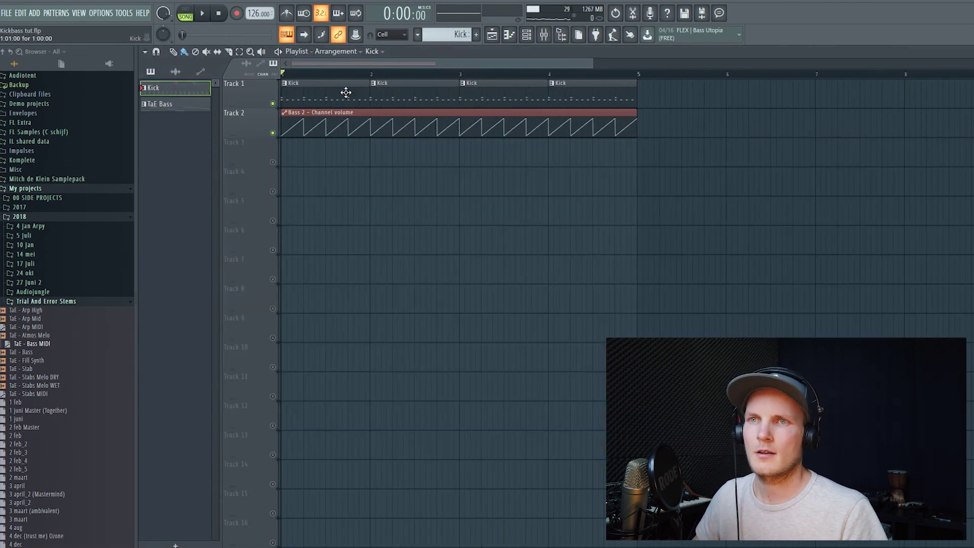
# Clear the Kick clips and the Bass 2 volume automation clip from the playlist
pyautogui.rightClick(307, 104)
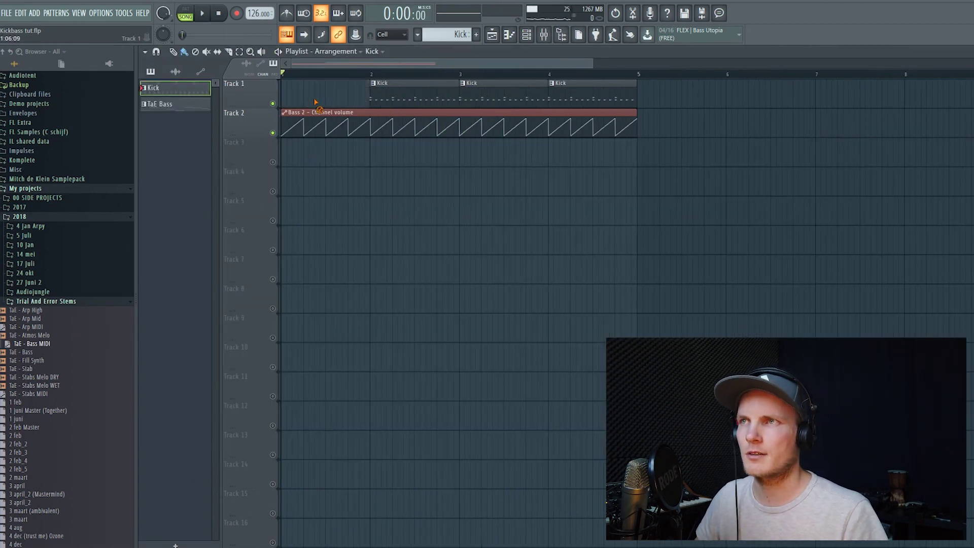
pyautogui.rightClick(598, 120)
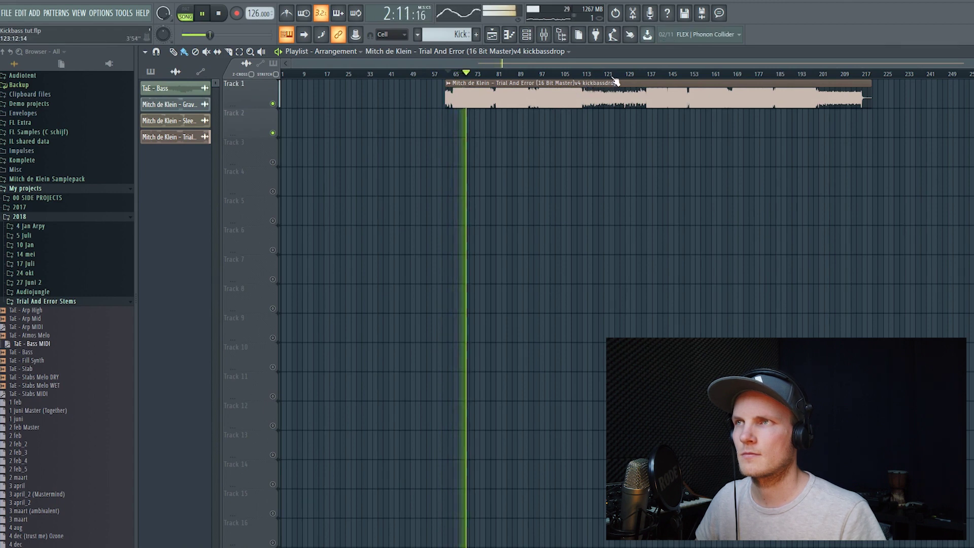
# Play the Trial And Error audio clip from around bar 135 and remove it from the playlist
pyautogui.press('space')
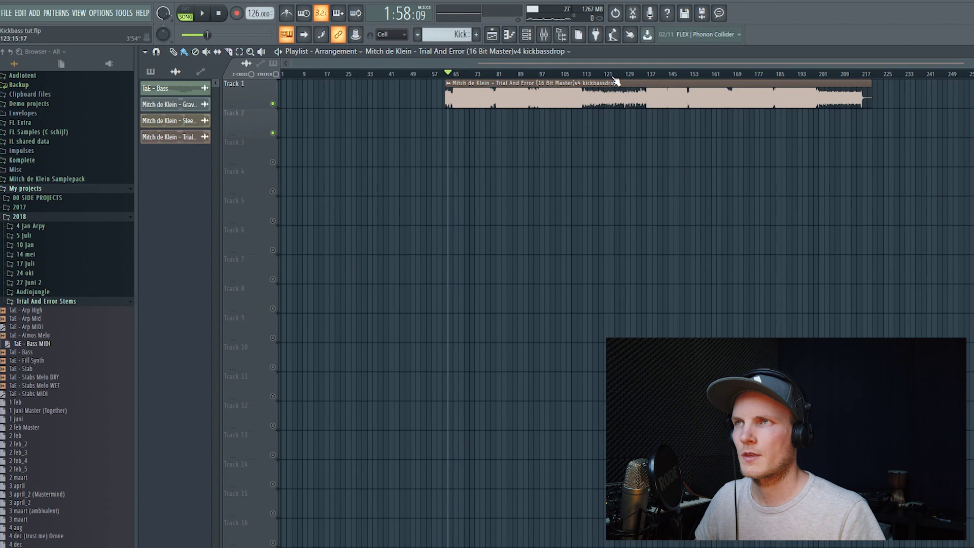
pyautogui.click(645, 74)
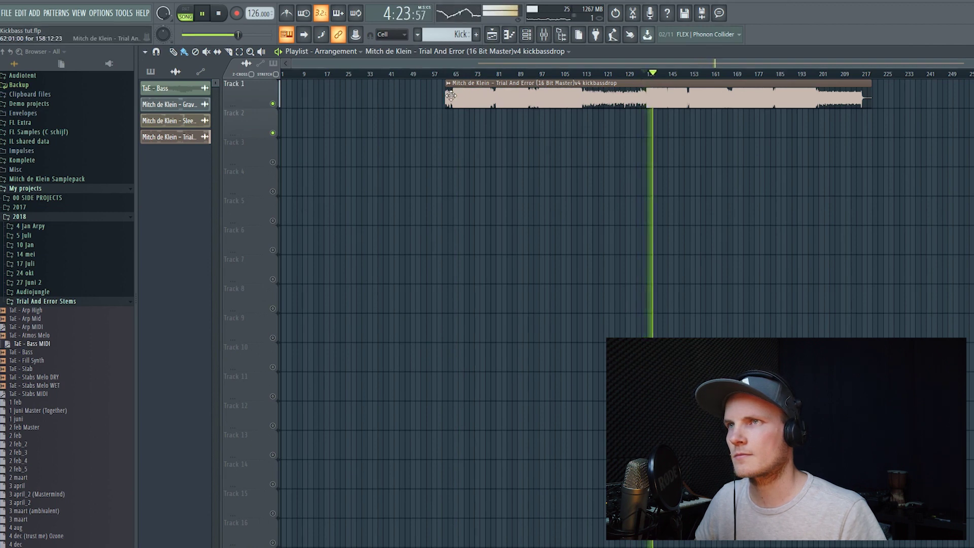
pyautogui.press('space')
pyautogui.rightClick(520, 97)
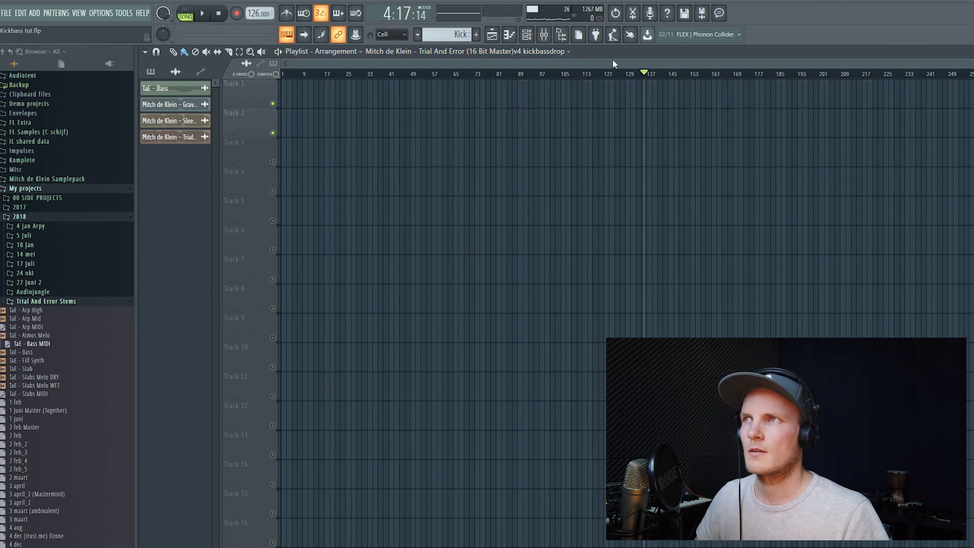
# Load the Techno68 (Trial And Error) user preset into the kick channel's Kick 2 synth
pyautogui.press('F6')
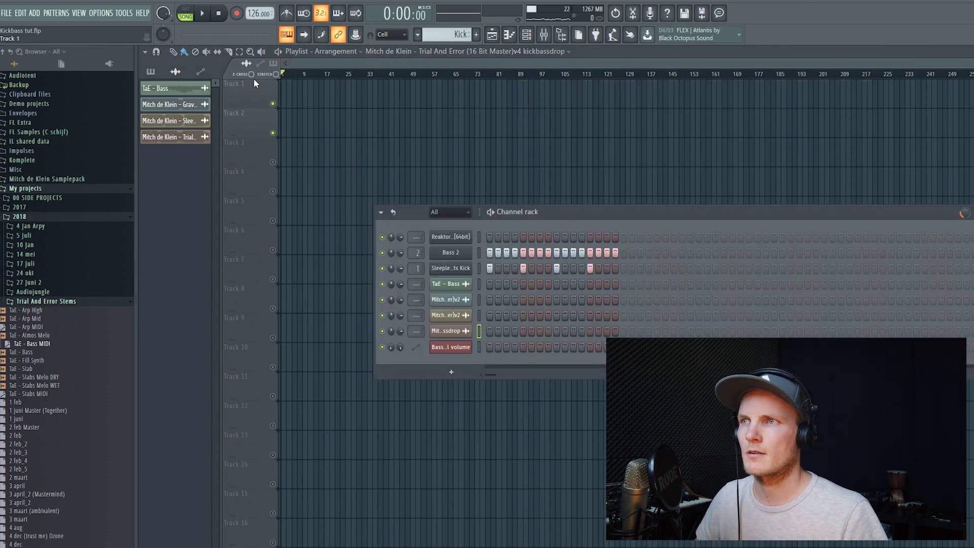
pyautogui.click(466, 269)
pyautogui.click(542, 212)
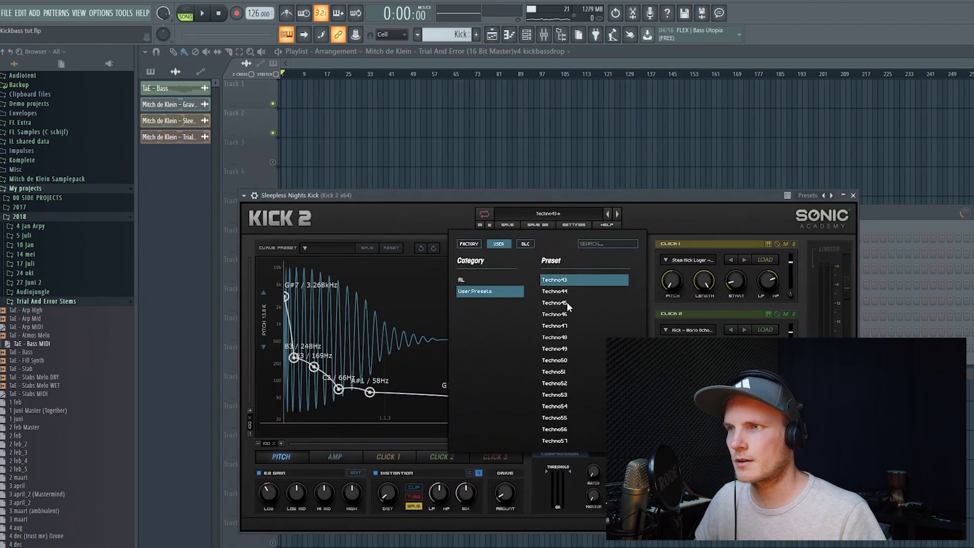
pyautogui.scroll(-4, 566, 299)
pyautogui.click(578, 438)
# Remove the Bass 2 channel from the channel rack and audition the new kick in pattern mode
pyautogui.press('F6')
pyautogui.click(203, 15)
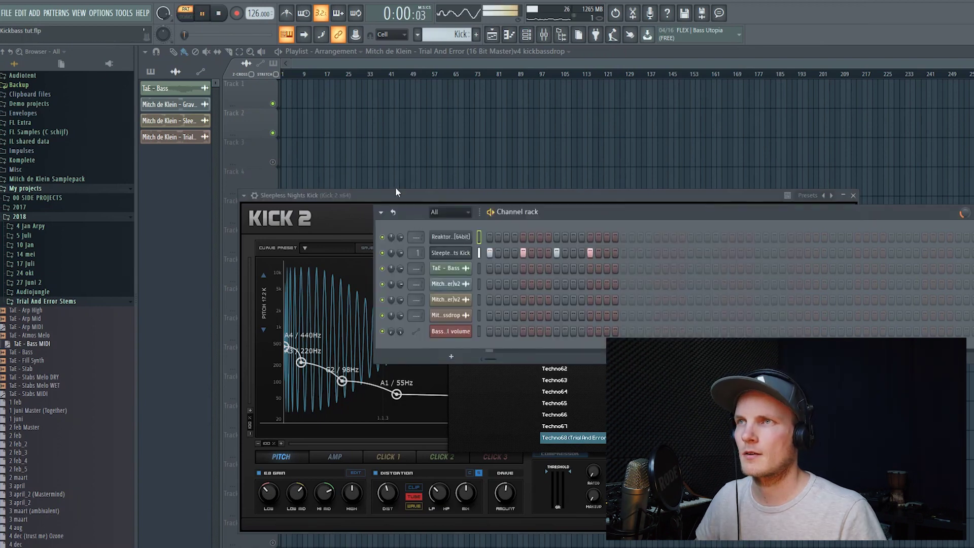
pyautogui.click(479, 253)
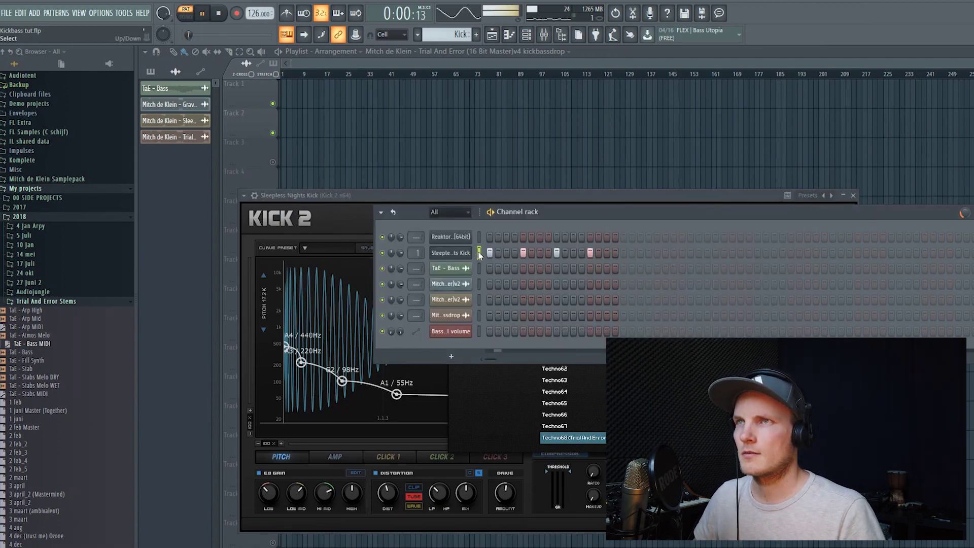
# In the TaE Bass pattern, route the Reaktor channel to mixer track 4 and open its Monark synth
pyautogui.moveTo(972, 64); pyautogui.dragTo(964, 64)
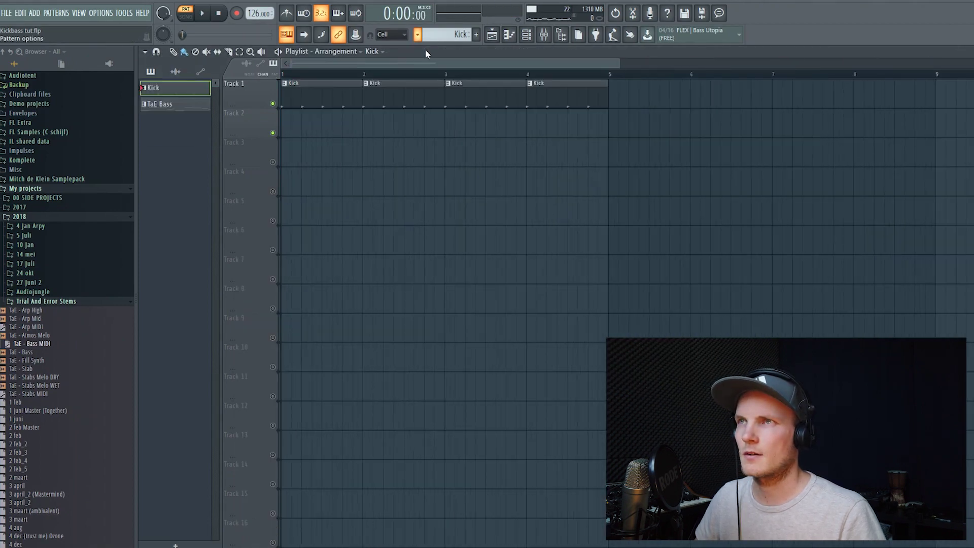
pyautogui.click(427, 57)
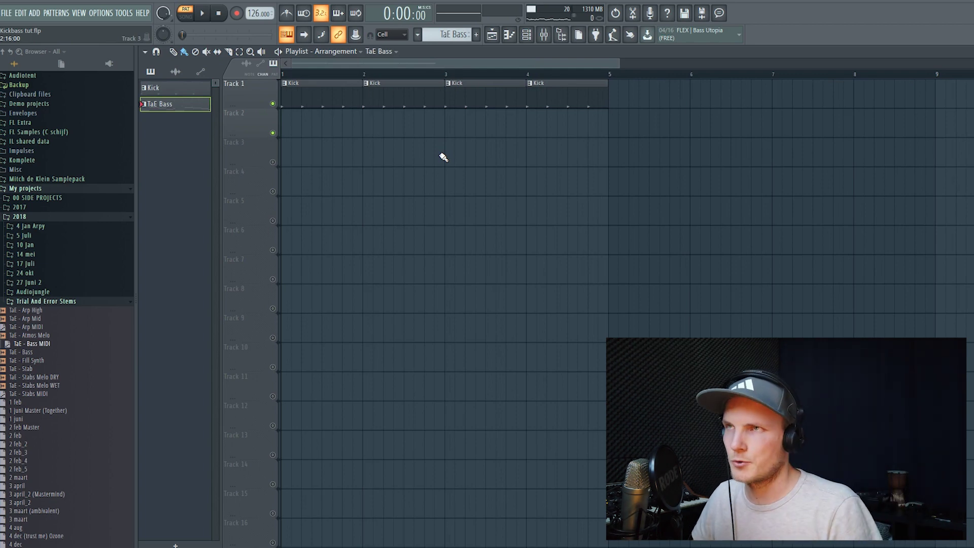
pyautogui.press('F6')
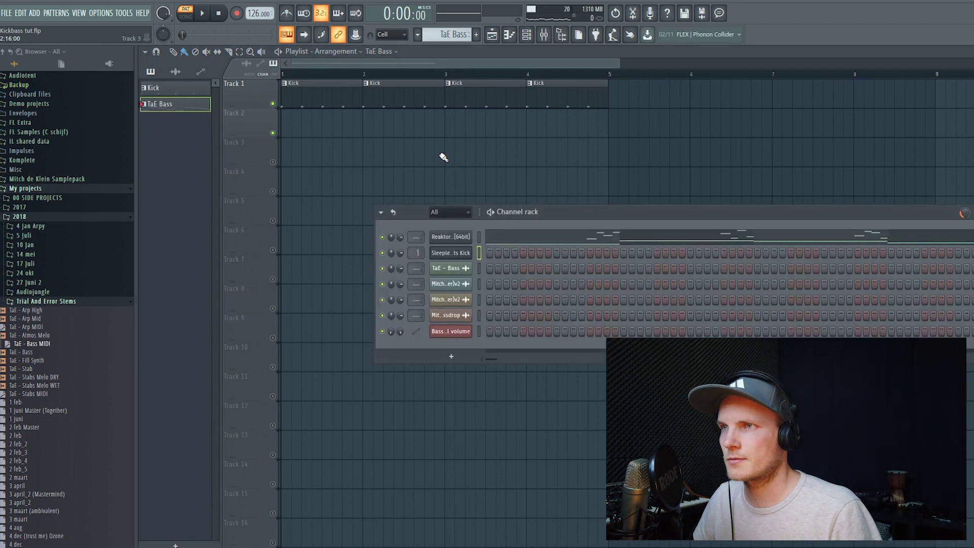
pyautogui.click(472, 239)
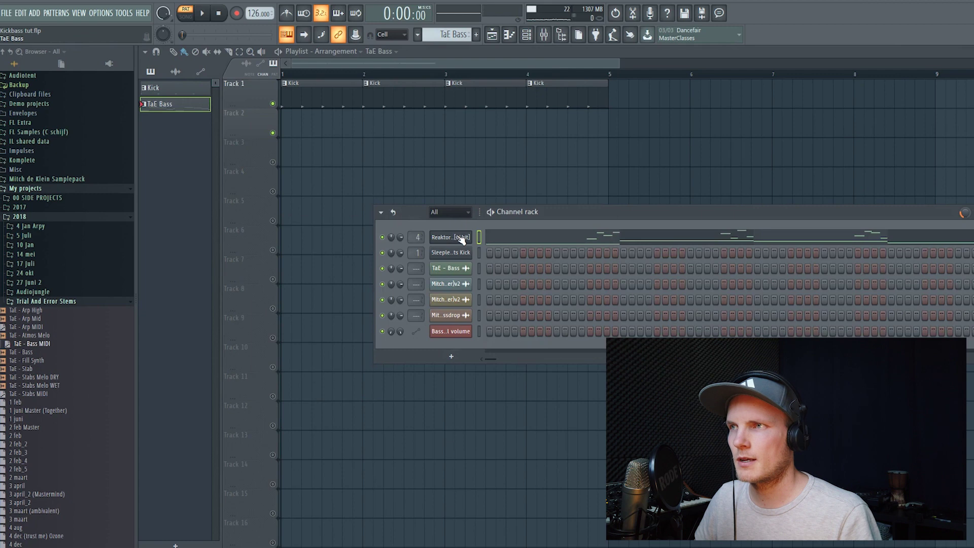
pyautogui.click(463, 240)
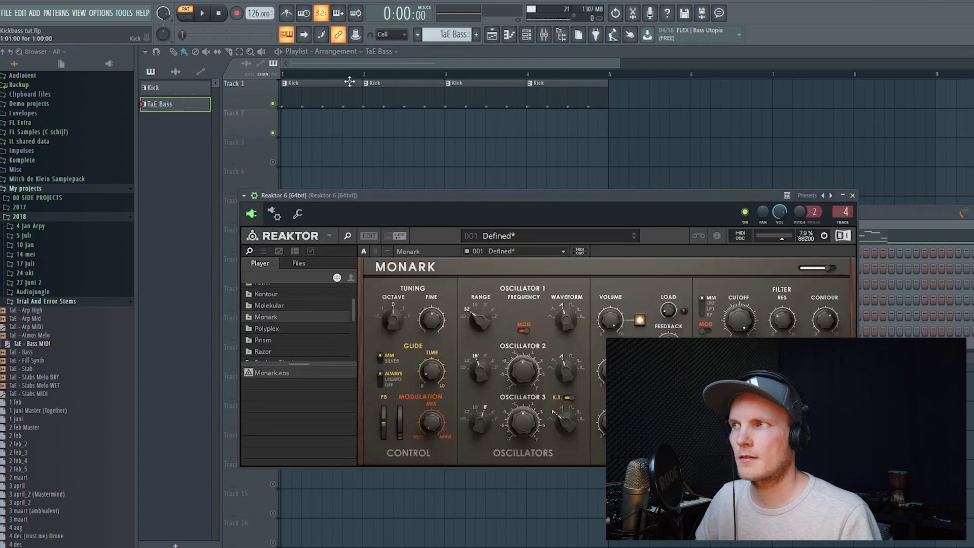
# Open the Reaktor channel's piano roll and examine the long bass notes across the whole pattern
pyautogui.click(895, 239)
pyautogui.scroll(1, 393, 151)
pyautogui.moveTo(477, 64); pyautogui.dragTo(936, 67)
pyautogui.scroll(1, 289, 293)
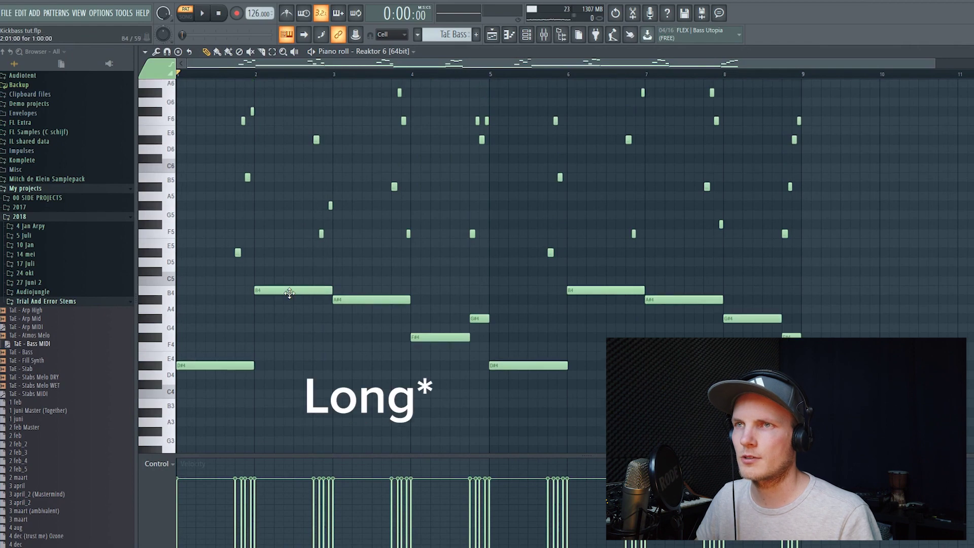
# Play the TaE Bass pattern and examine the filter and amp envelope settings of the Reaktor channel's Monark synth
pyautogui.press('space')
pyautogui.press('F6')
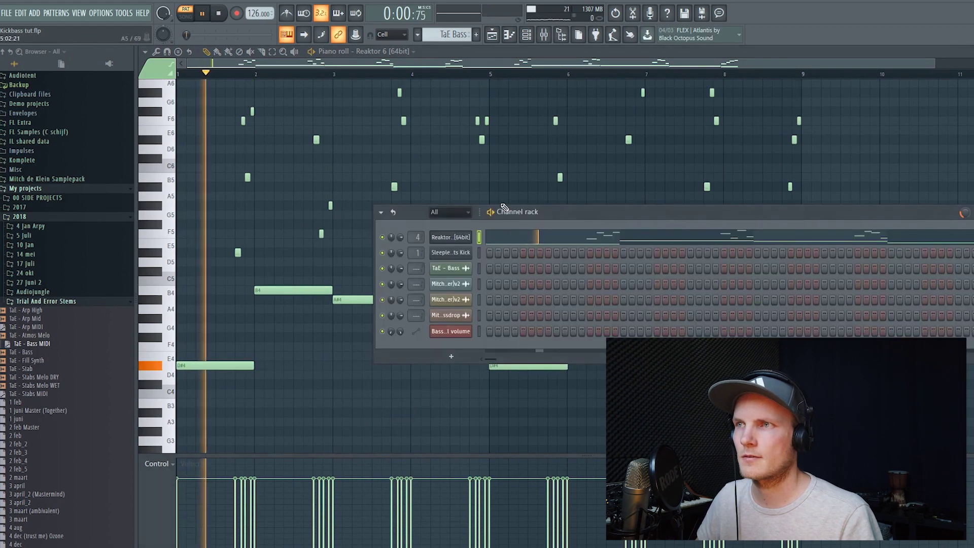
pyautogui.click(451, 237)
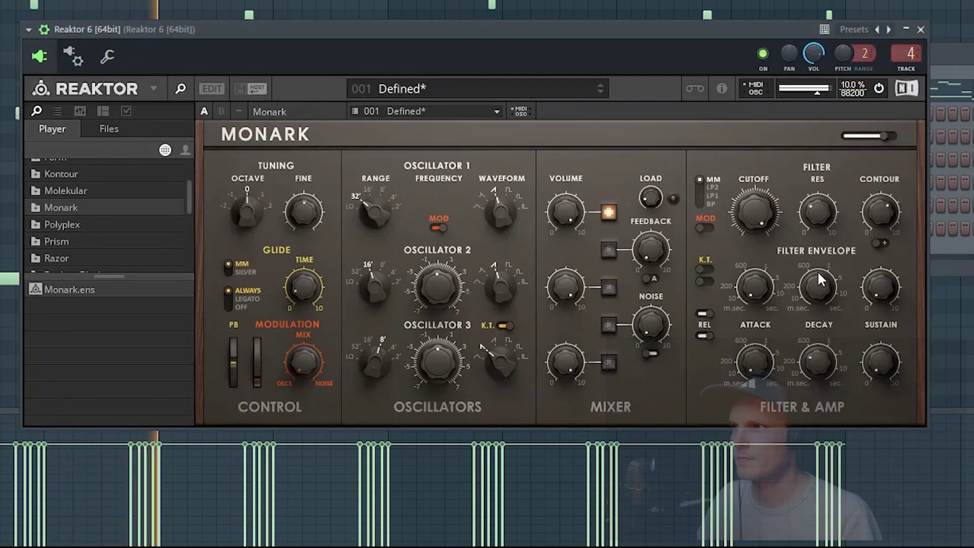
pyautogui.moveTo(881, 287); pyautogui.dragTo(881, 244)
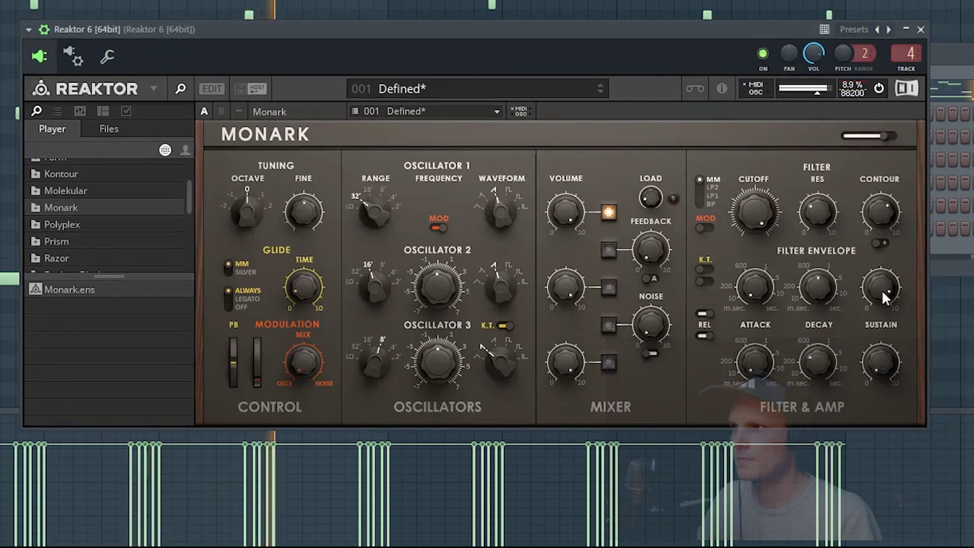
pyautogui.moveTo(869, 348); pyautogui.dragTo(869, 310)
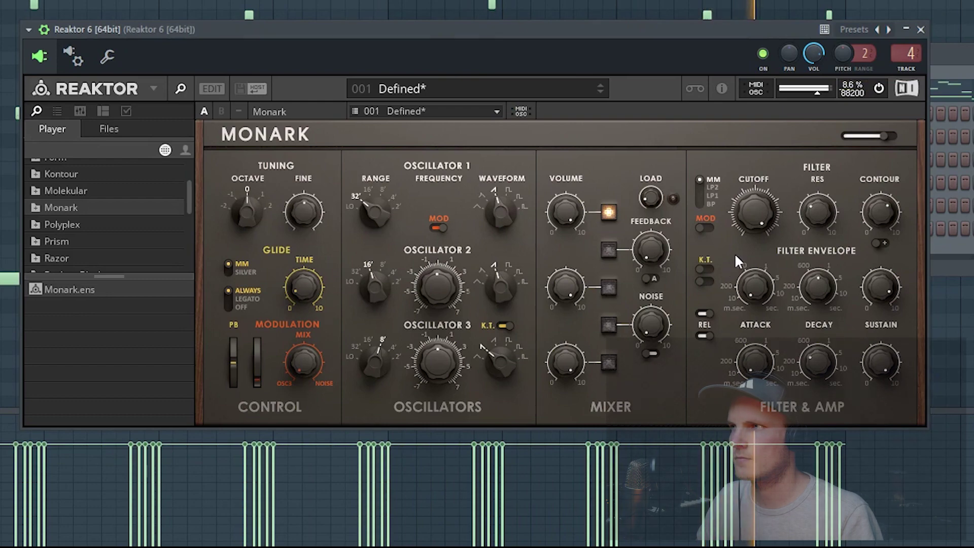
pyautogui.click(967, 58)
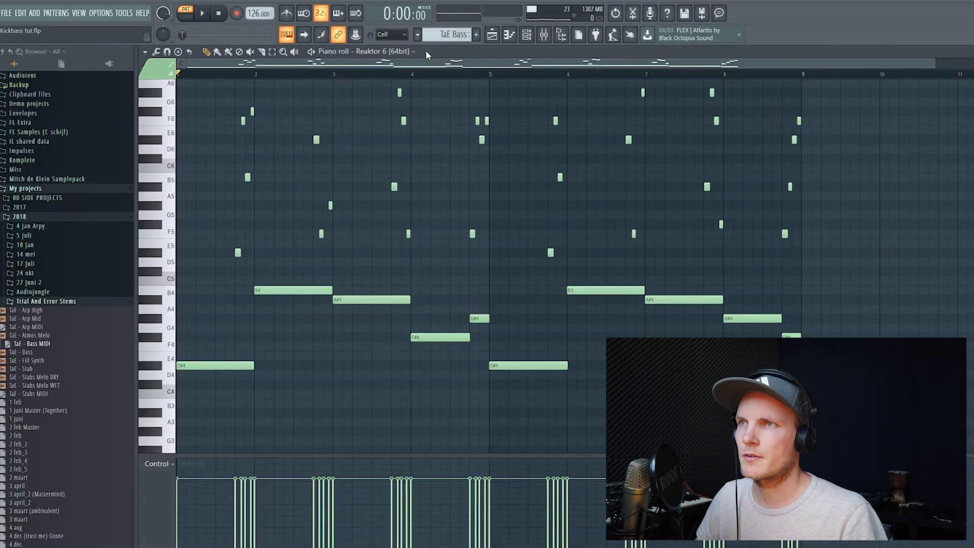
# Add Fruity Parametric EQ 2 to the Reaktor mixer track and load its 20Hz + 18kHz cut preset during playback
pyautogui.press('F9')
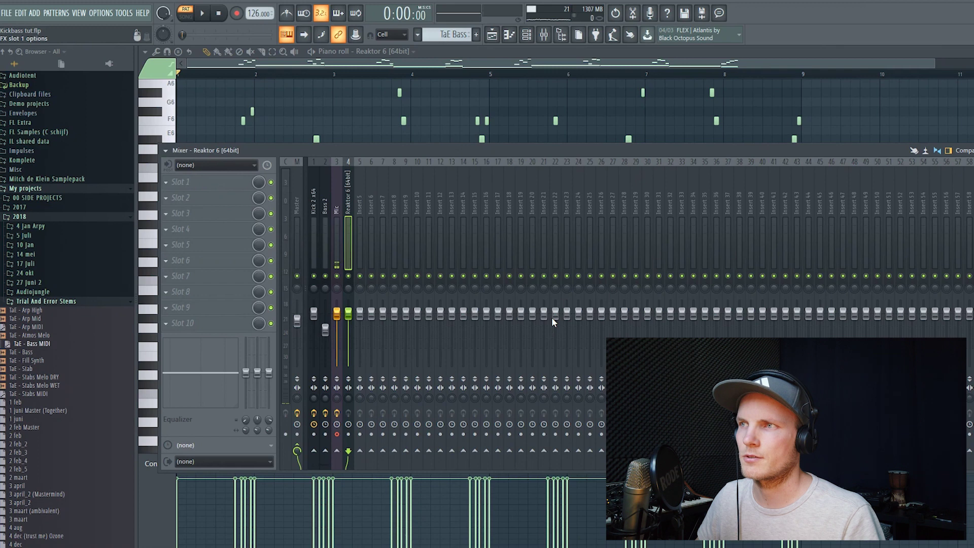
pyautogui.press('space')
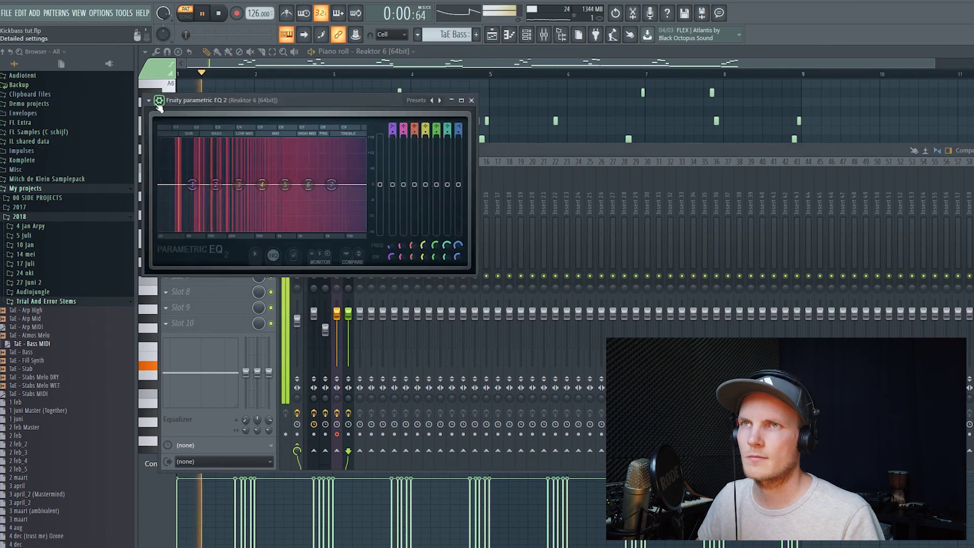
pyautogui.press('Right')
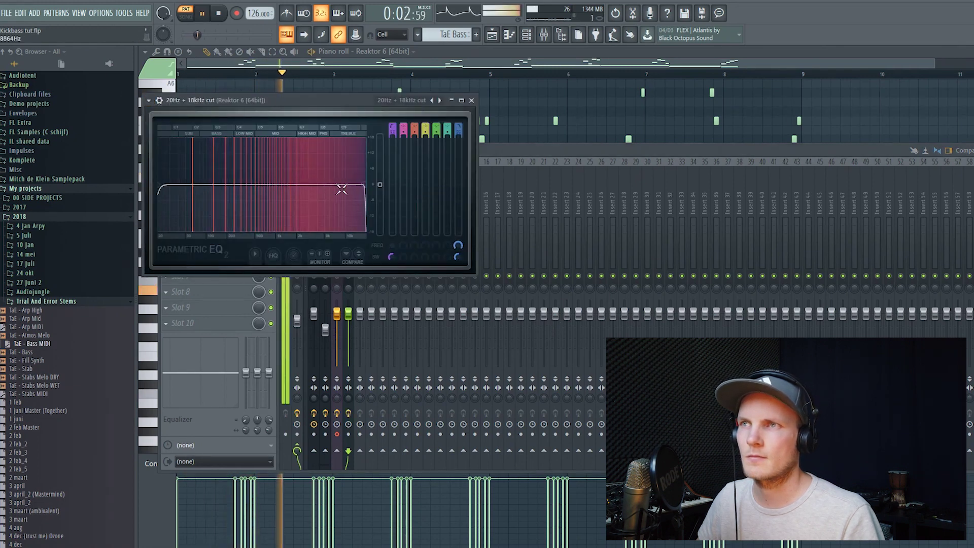
# Narrow the bass EQ to the low end by lowering the low-pass to about 168 Hz and raising the high-pass, and replay it
pyautogui.moveTo(363, 184); pyautogui.dragTo(222, 185)
pyautogui.moveTo(161, 186); pyautogui.dragTo(218, 185)
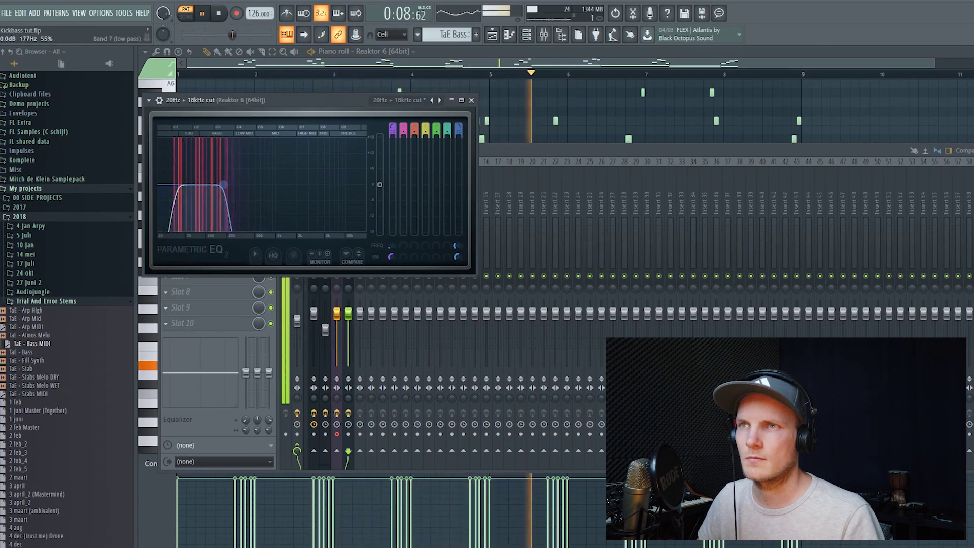
pyautogui.press('space')
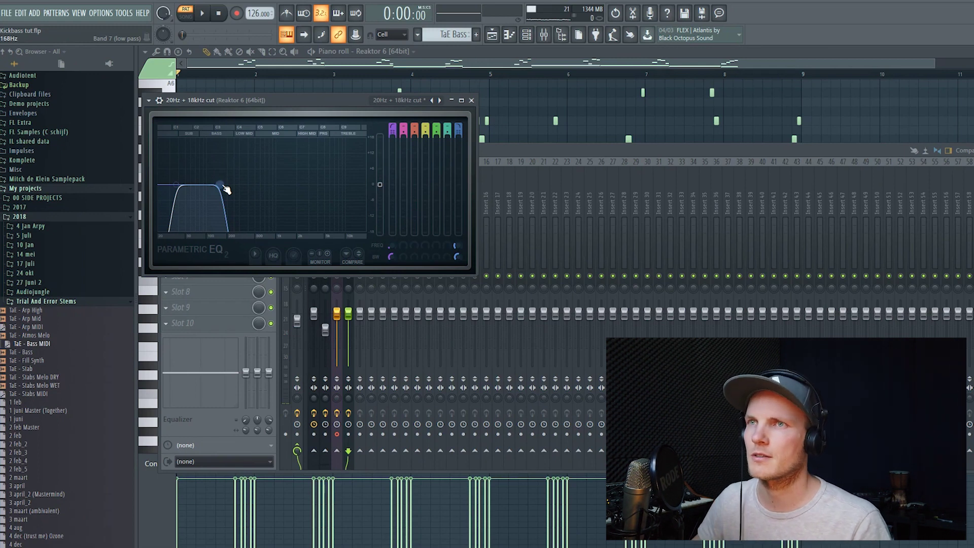
pyautogui.press('space')
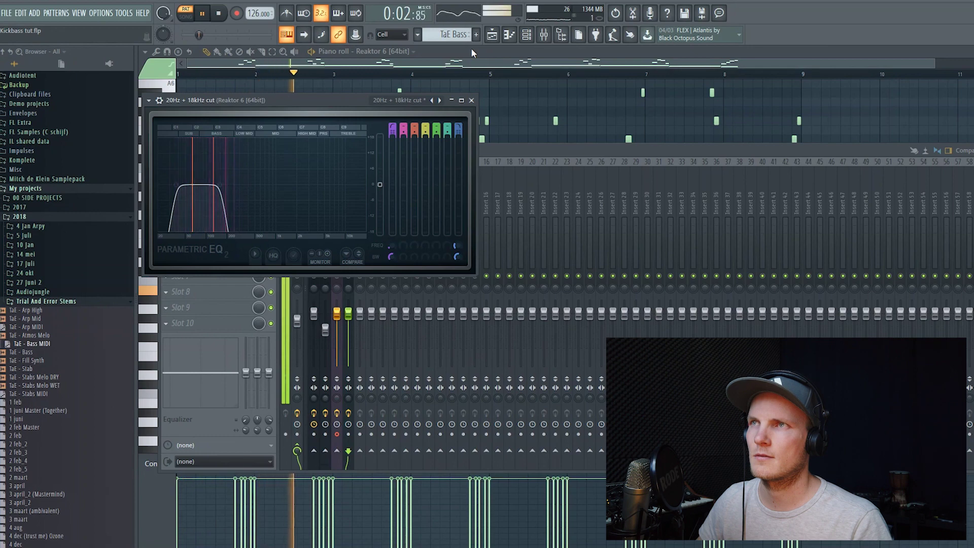
# Create a channel volume automation clip for the Reaktor channel on playlist track 2 and enable its LFO
pyautogui.press('F12')
pyautogui.press('F6')
pyautogui.press('F5')
pyautogui.press('space')
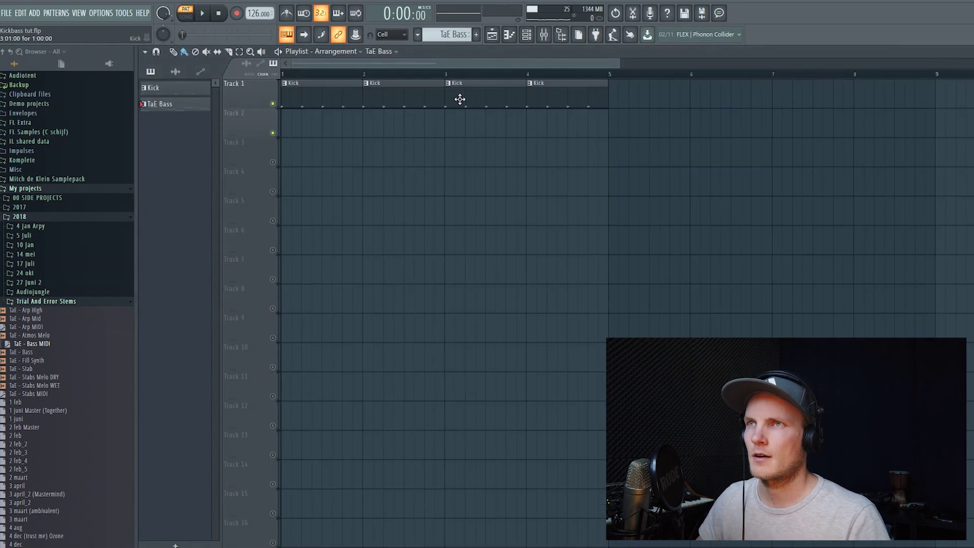
pyautogui.press('F6')
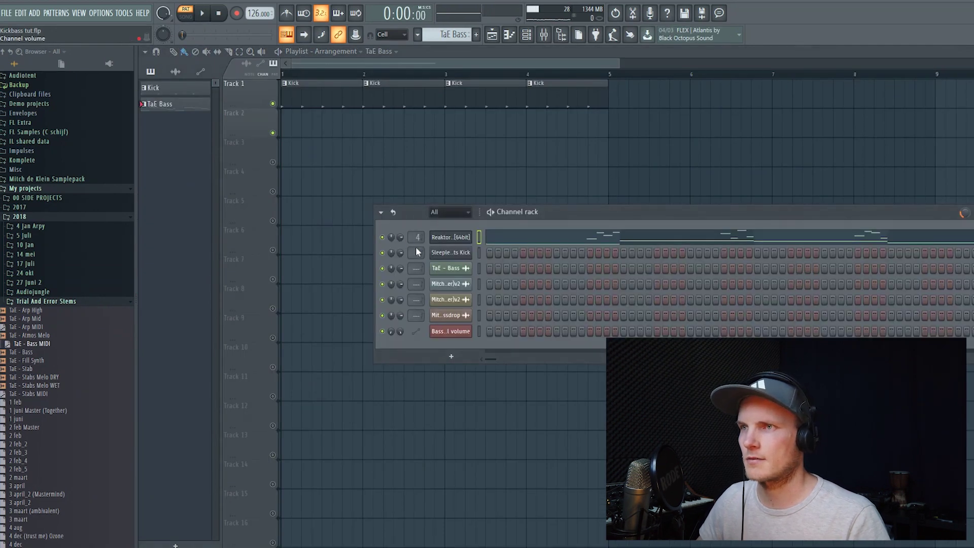
pyautogui.doubleClick(422, 112)
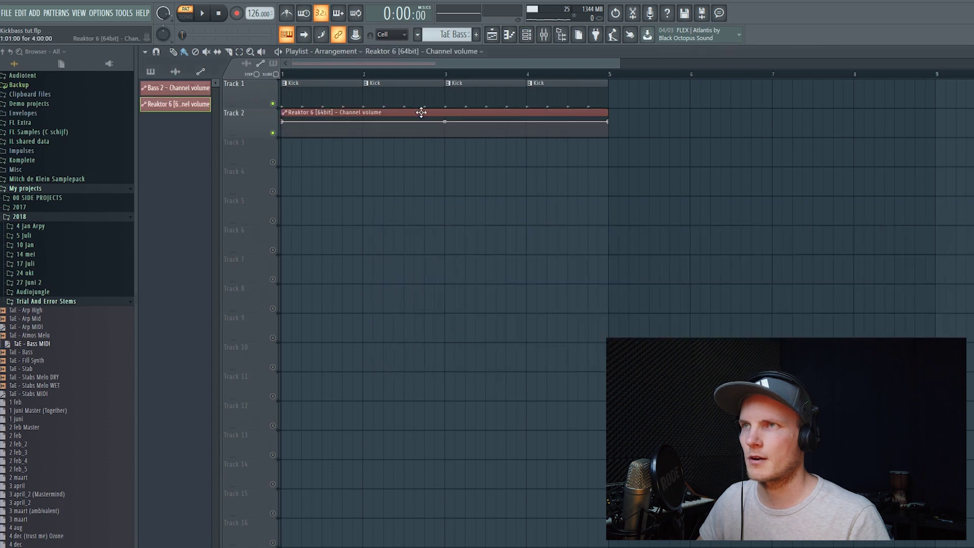
pyautogui.click(182, 168)
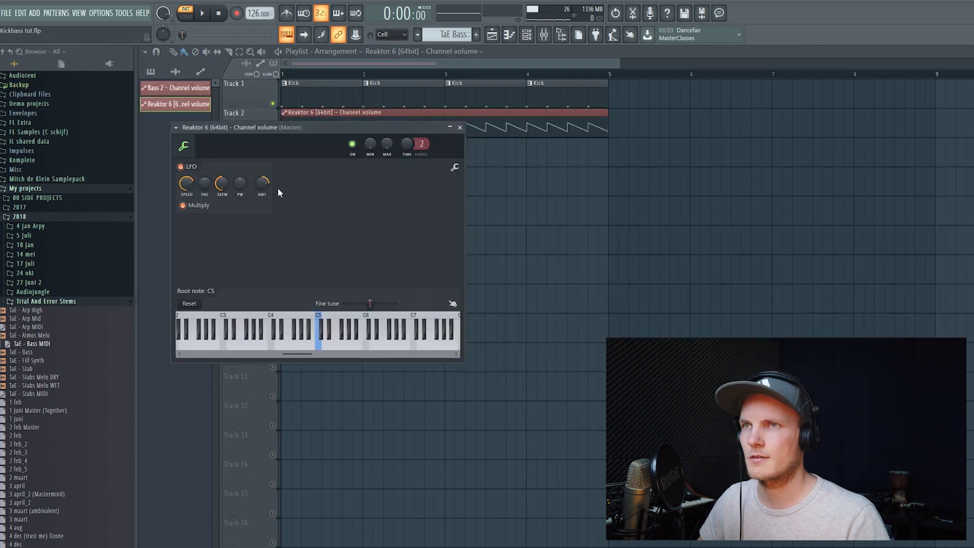
# Place the TaE Bass pattern at bar 1 of playlist track 3 and enable that track
pyautogui.click(441, 36)
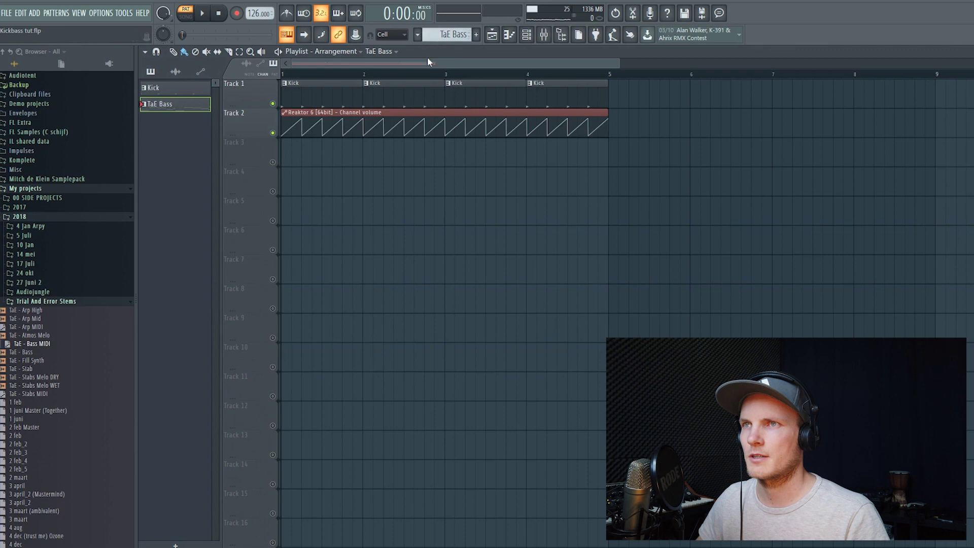
pyautogui.click(296, 157)
pyautogui.click(273, 162)
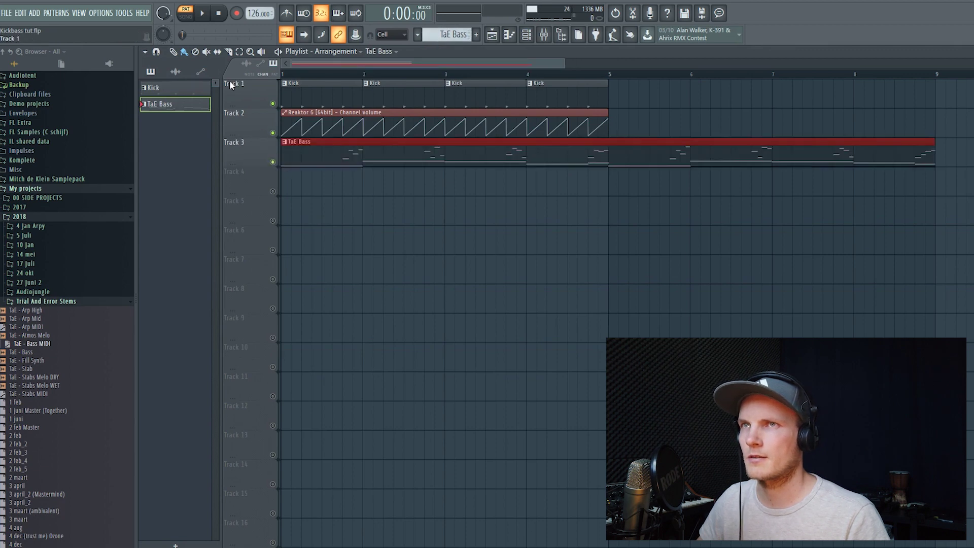
# Play the arrangement in song mode and loop bars 1 to 4 of the playlist
pyautogui.click(202, 16)
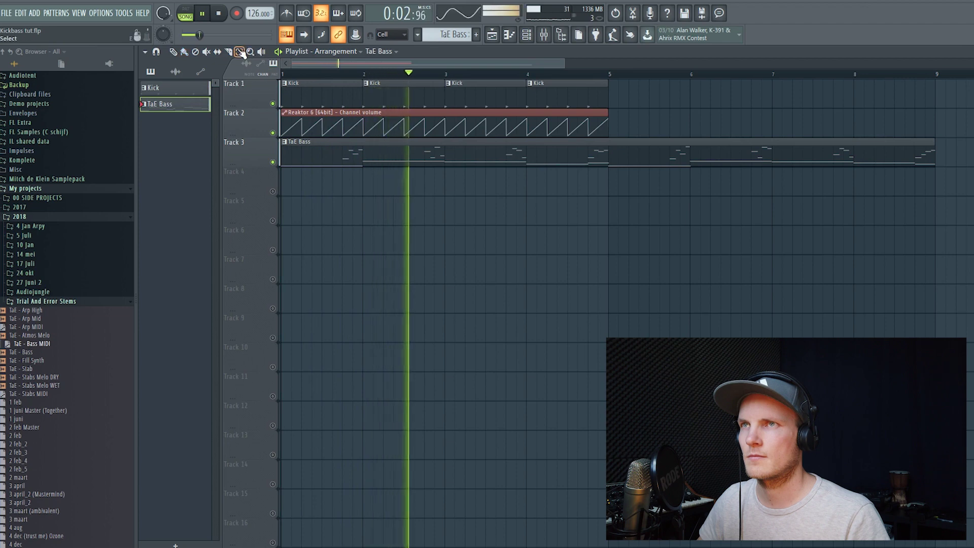
pyautogui.moveTo(284, 79); pyautogui.dragTo(613, 98)
pyautogui.click(647, 102)
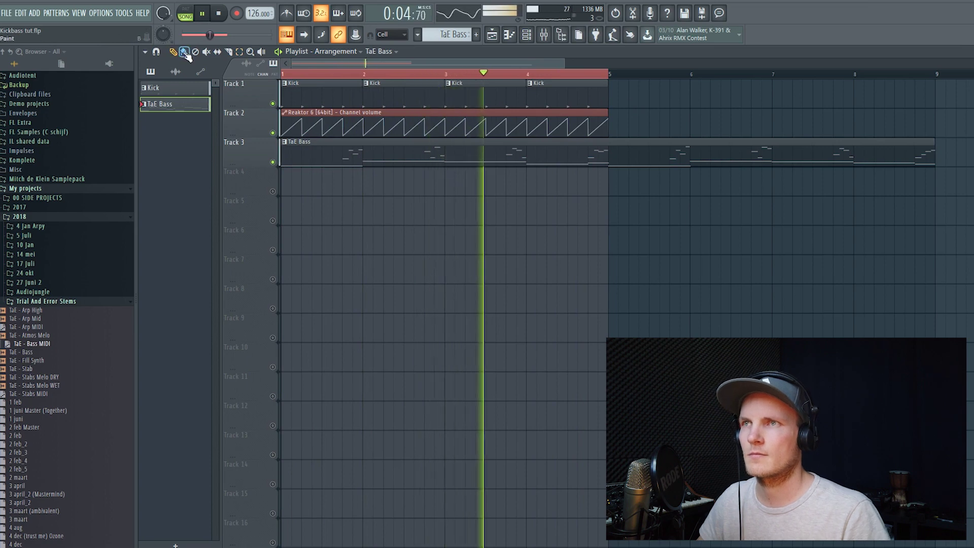
# Reopen the Reaktor mixer track's EQ during playback and raise its low-pass cutoff into the treble range
pyautogui.press('F9')
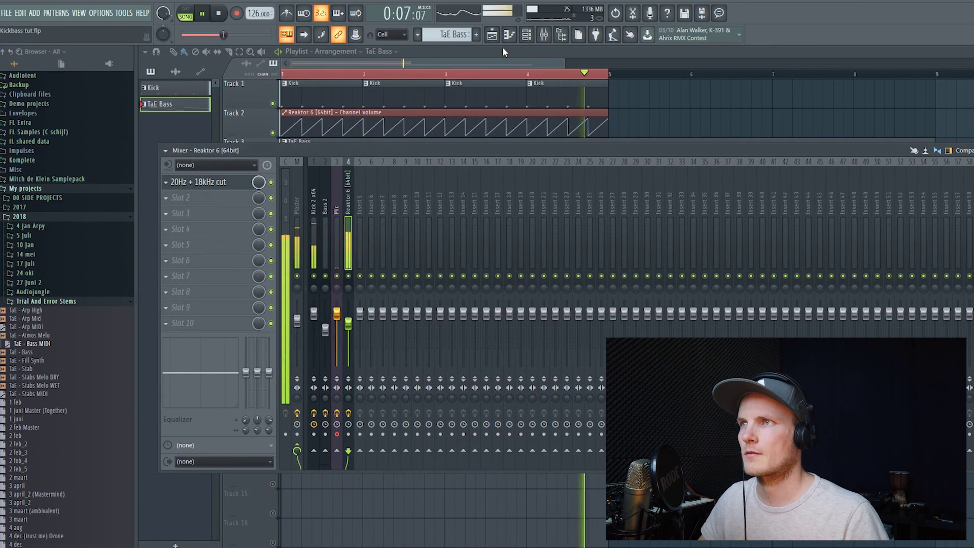
pyautogui.click(226, 182)
pyautogui.moveTo(231, 191); pyautogui.dragTo(358, 185)
pyautogui.press('space')
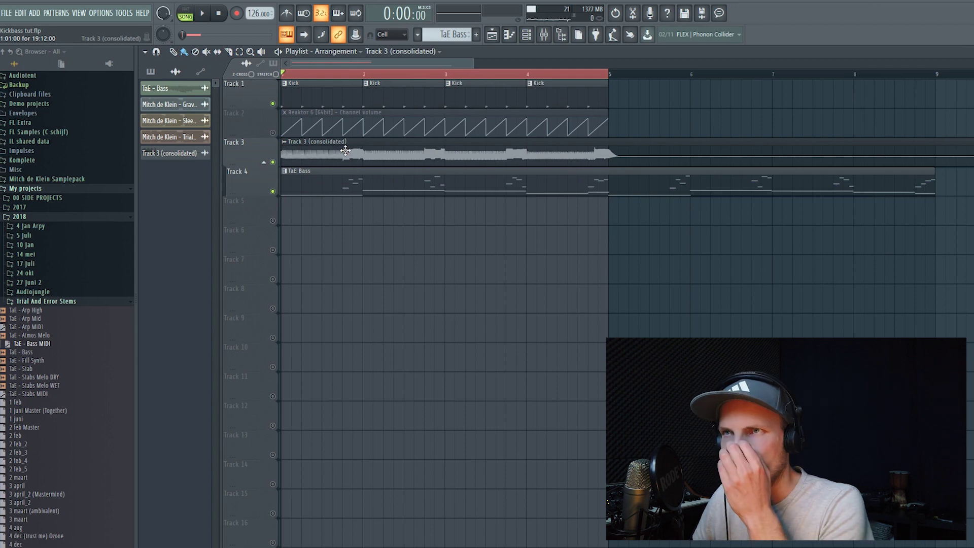
# Solo the consolidated bass audio on playlist track 3 and insert an empty track directly below it
pyautogui.click(265, 163)
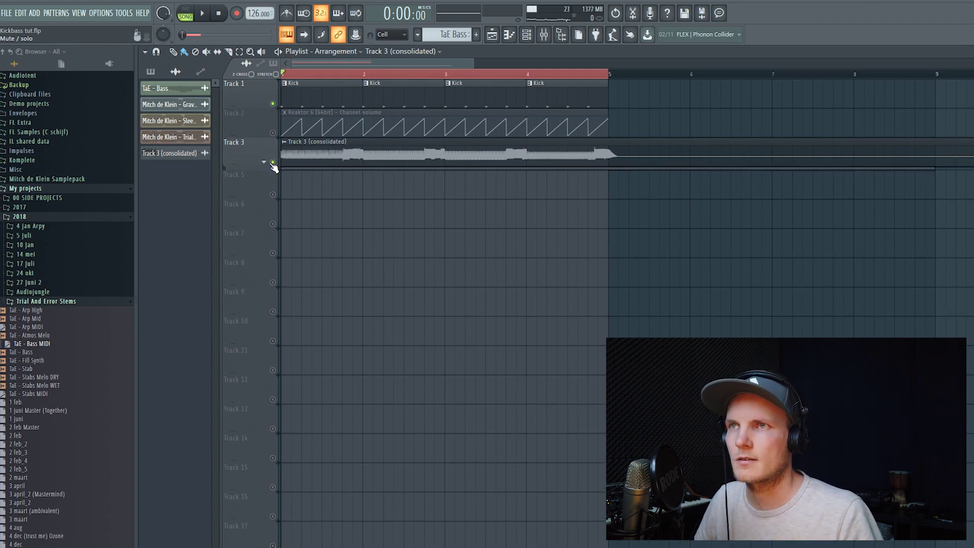
pyautogui.rightClick(273, 163)
pyautogui.click(264, 163)
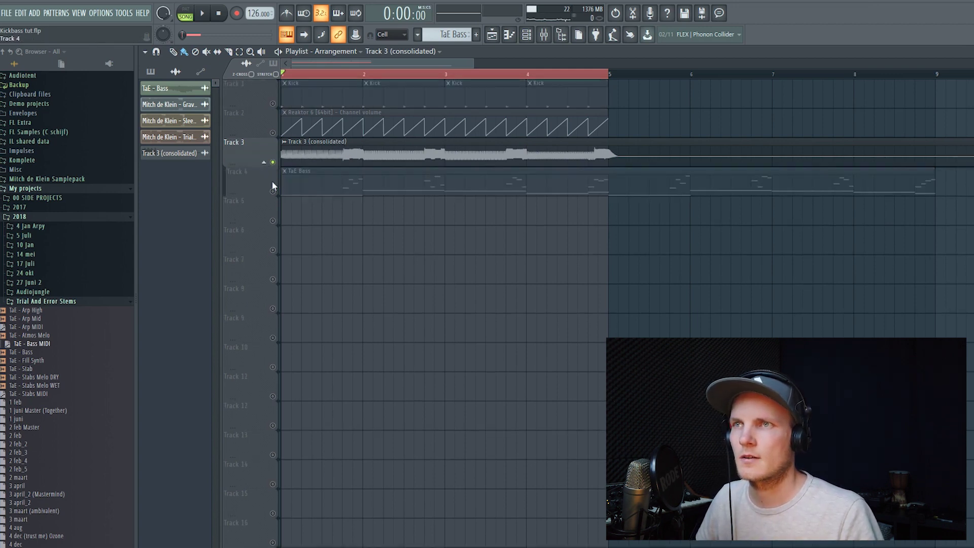
pyautogui.click(304, 347)
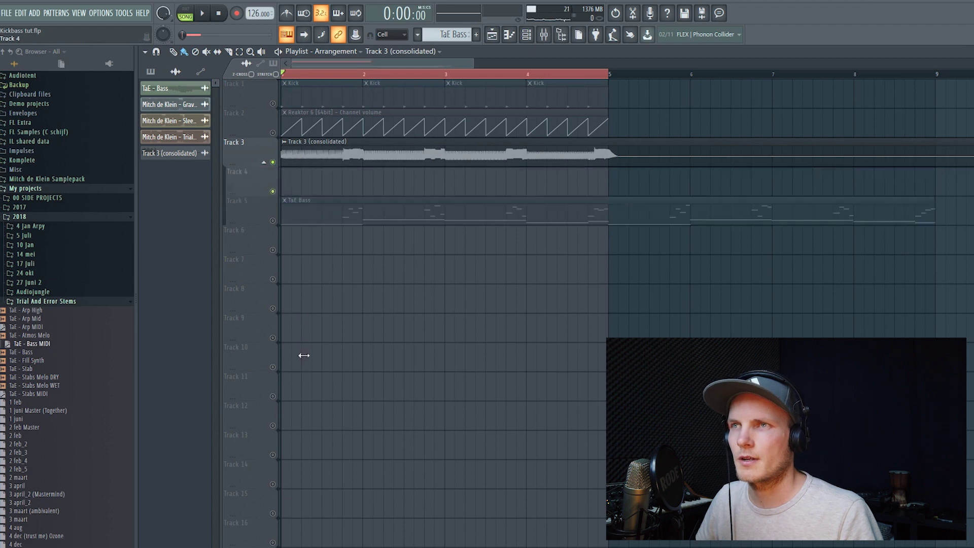
# Create a volume automation clip for the consolidated bass audio on track 4, enable its LFO and lower the LFO skew
pyautogui.doubleClick(315, 159)
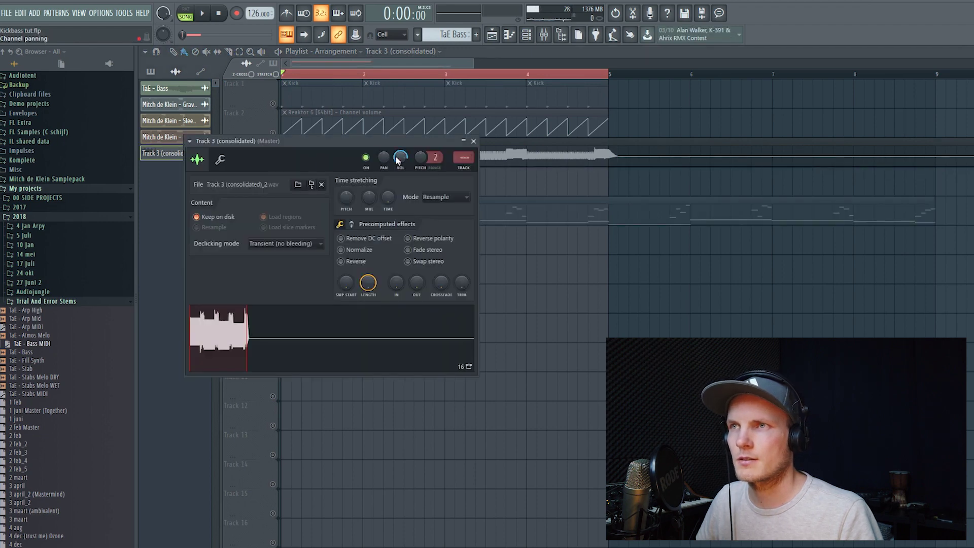
pyautogui.rightClick(500, 284)
pyautogui.press('space')
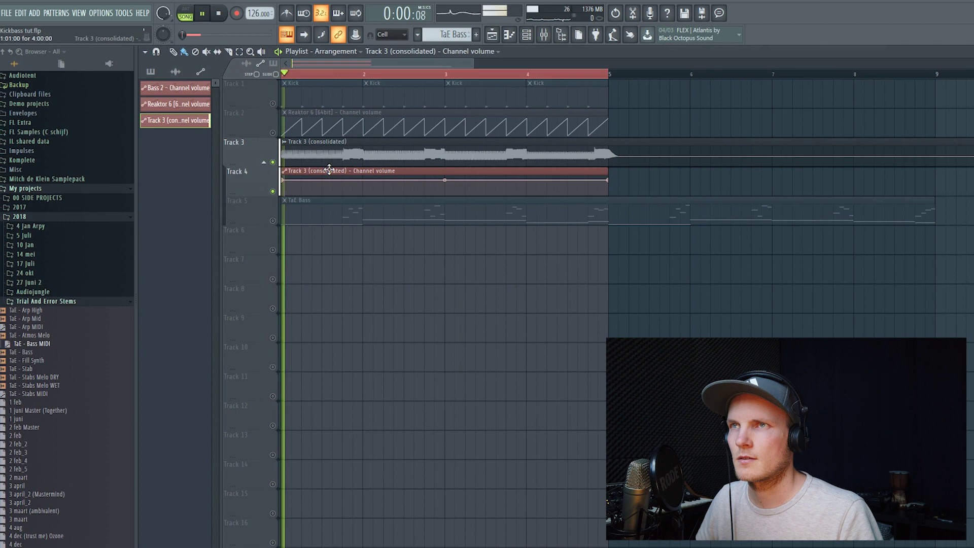
pyautogui.doubleClick(313, 182)
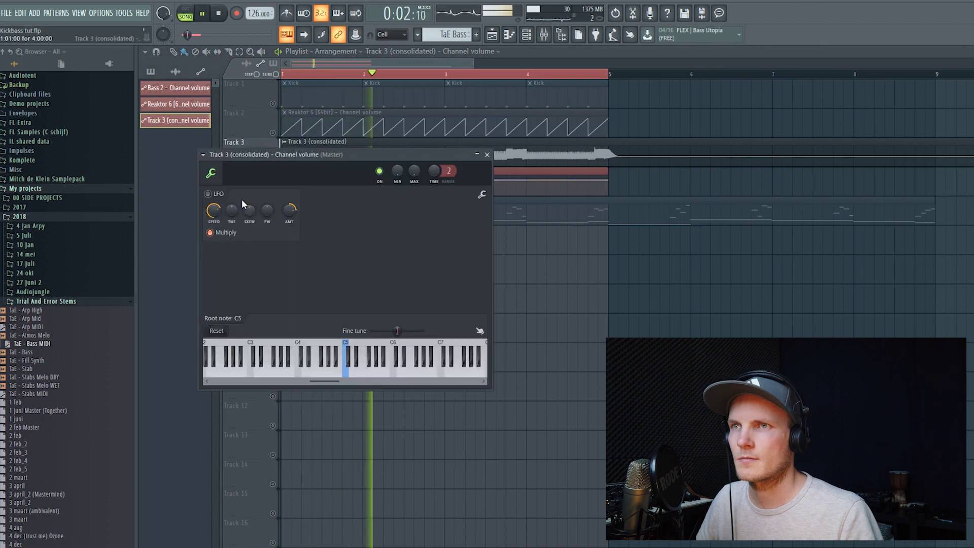
pyautogui.click(208, 194)
pyautogui.moveTo(249, 210); pyautogui.dragTo(249, 239)
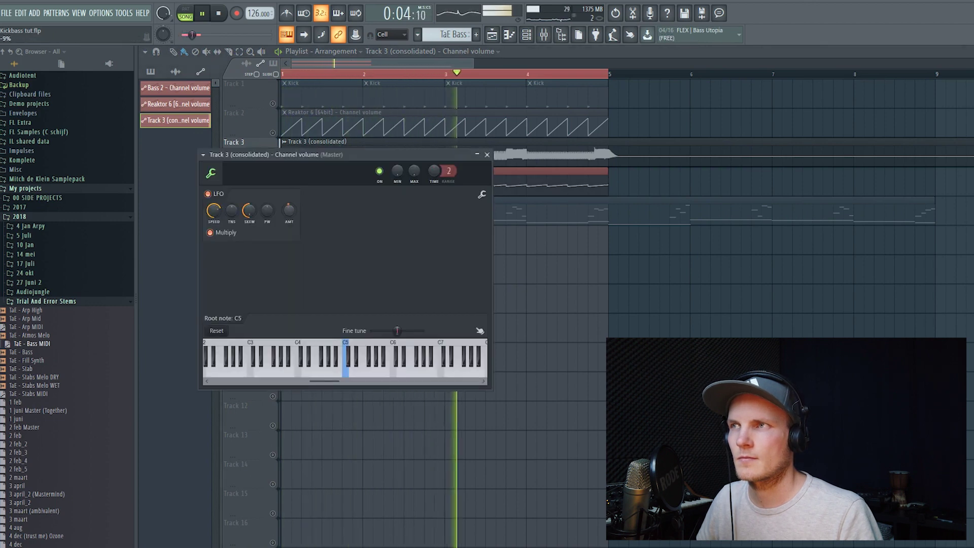
# Set the LFO amount of the consolidated bass volume automation to about -35% while auditioning the sidechain pumping
pyautogui.press('space')
pyautogui.press('space')
pyautogui.moveTo(288, 210); pyautogui.dragTo(289, 192)
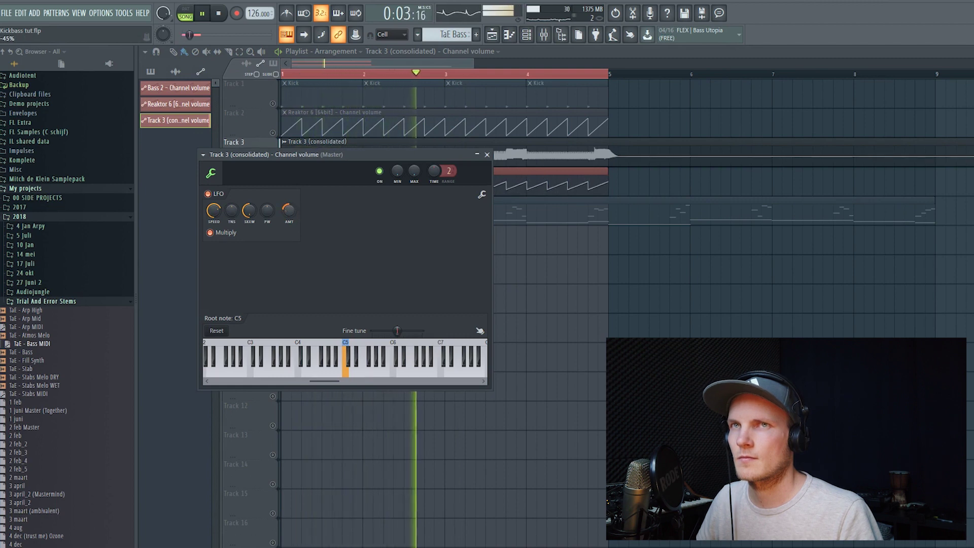
pyautogui.press('space')
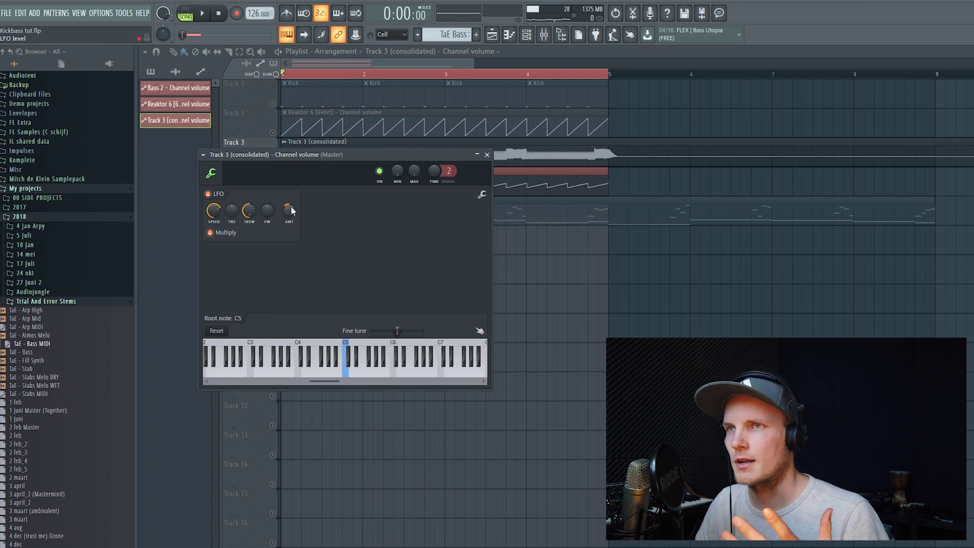
pyautogui.press('space')
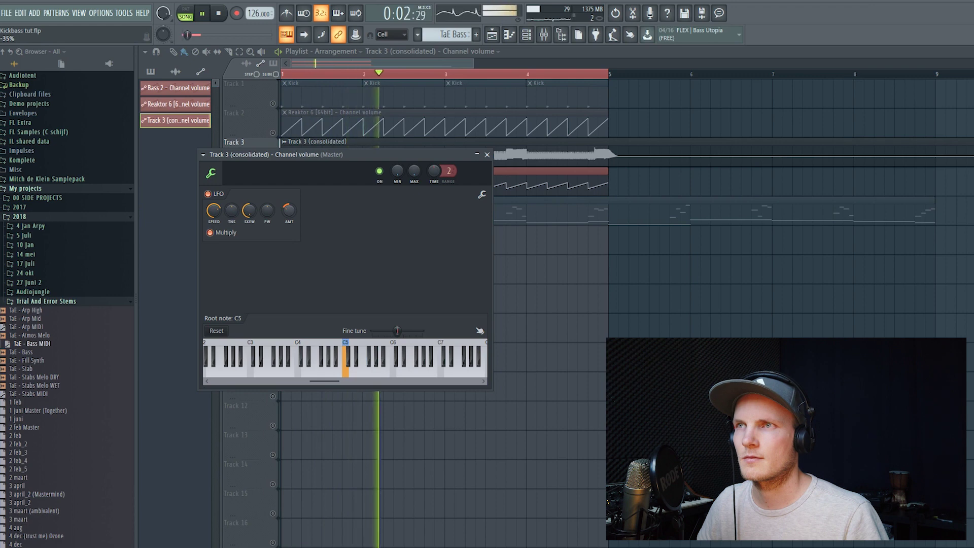
pyautogui.press('space')
# Route the consolidated bass audio to mixer track 5 and add Fruity Parametric EQ 2 to its first effect slot
pyautogui.doubleClick(528, 146)
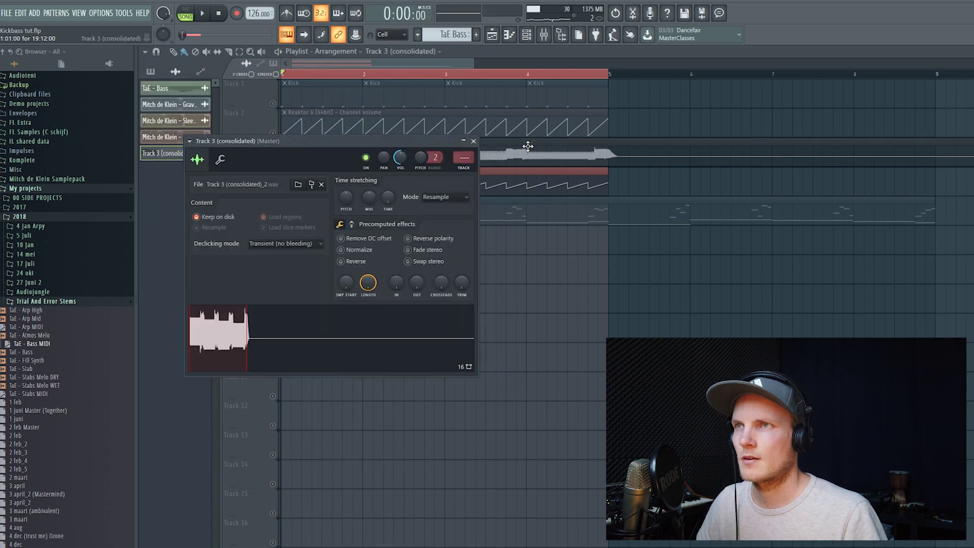
pyautogui.click(462, 161)
pyautogui.press('space')
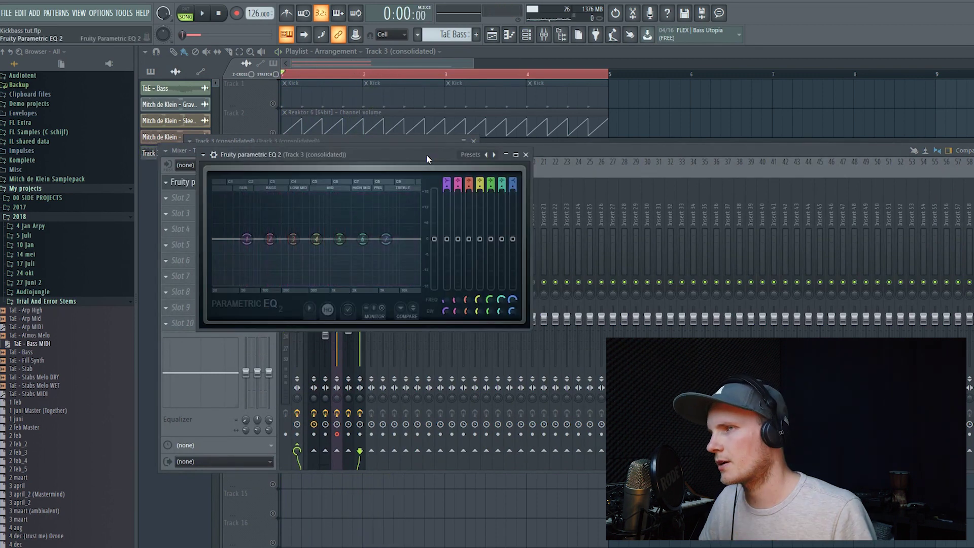
# Load the 20Hz + 18kHz cut preset on the consolidated bass EQ and raise its high-pass to remove the low end
pyautogui.moveTo(273, 154); pyautogui.dragTo(309, 184)
pyautogui.press('space')
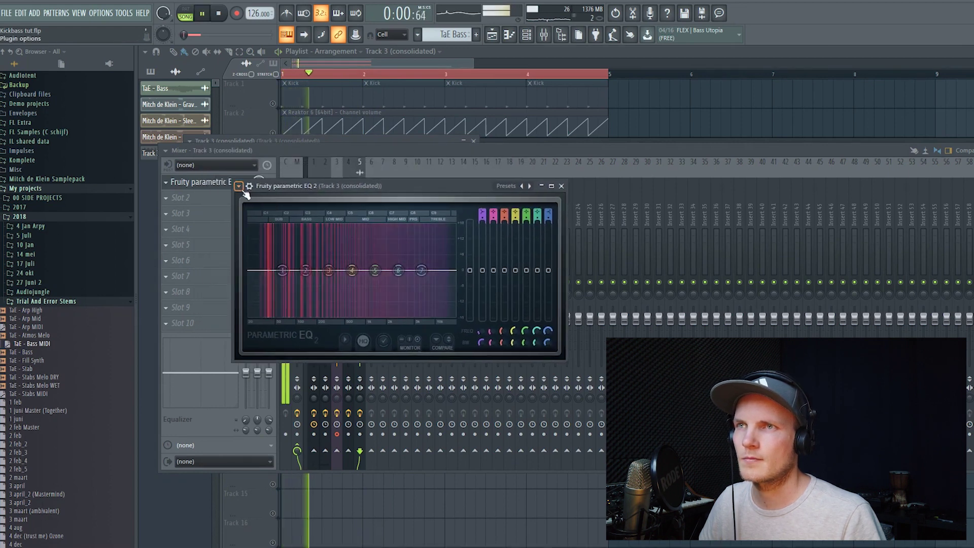
pyautogui.click(390, 266)
pyautogui.moveTo(251, 272); pyautogui.dragTo(312, 270)
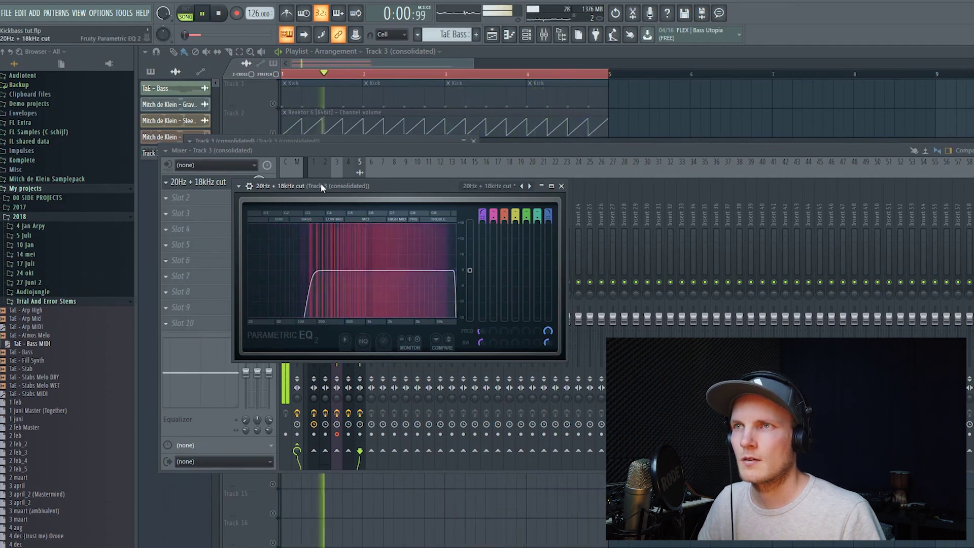
# Load the 20Hz + 18kHz cut EQ on the Reaktor 6 mixer track and lower its low-pass to about 171 Hz
pyautogui.press('space')
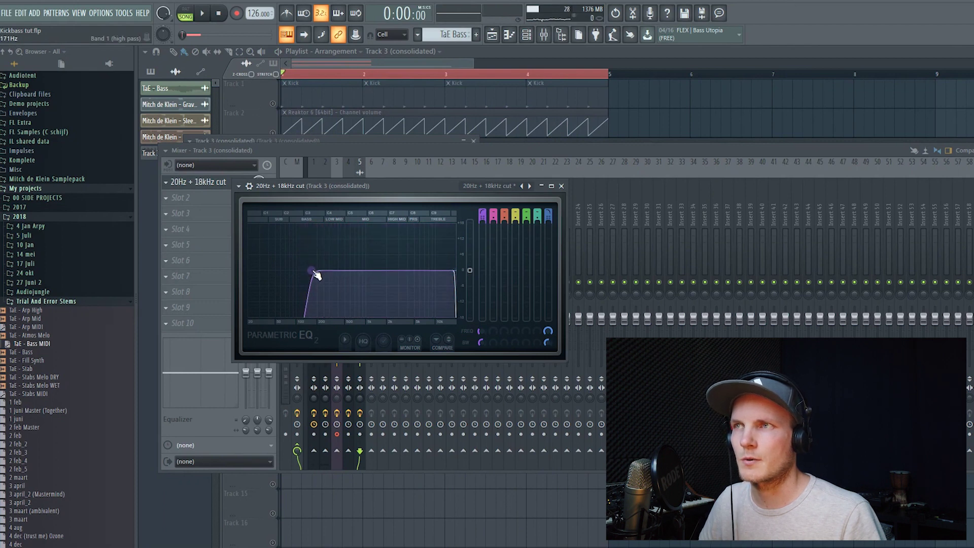
pyautogui.click(549, 148)
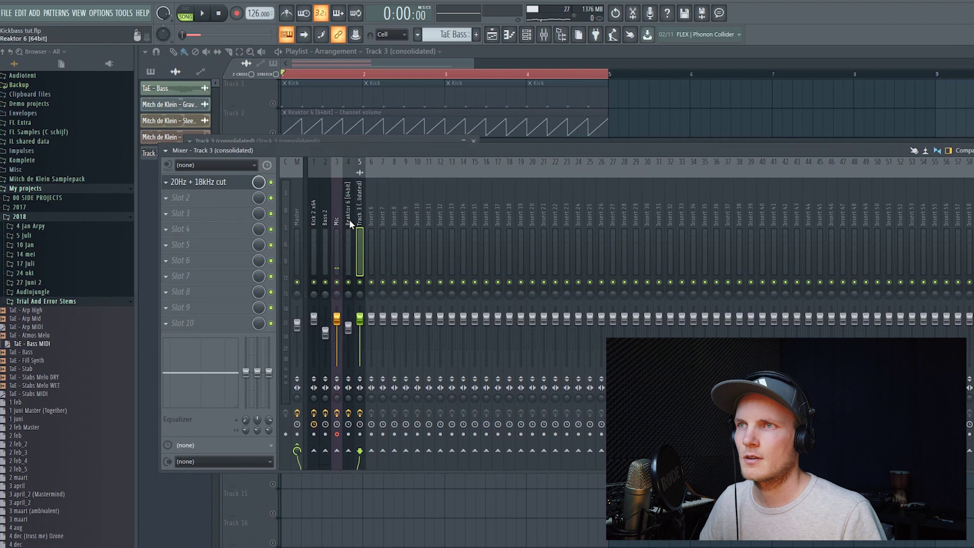
pyautogui.click(206, 187)
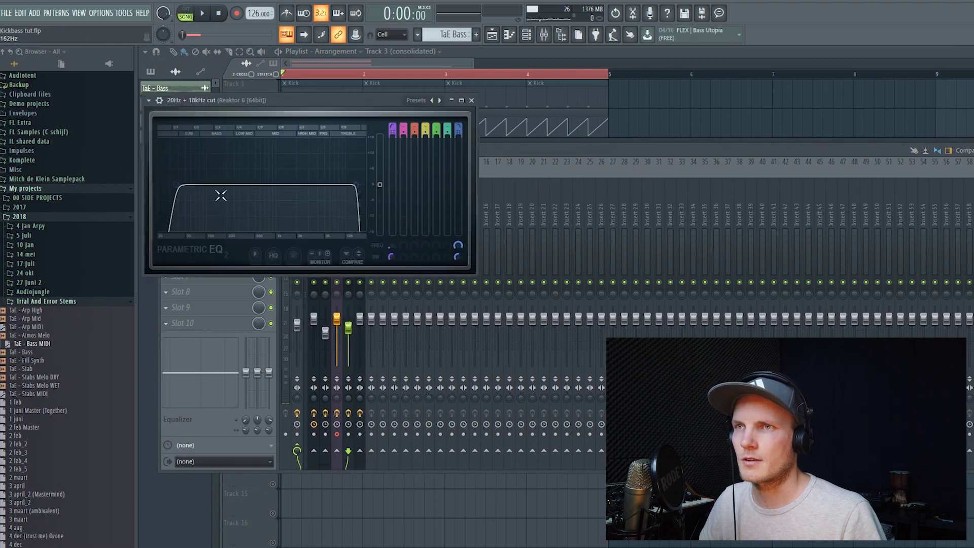
pyautogui.moveTo(347, 184); pyautogui.dragTo(300, 184)
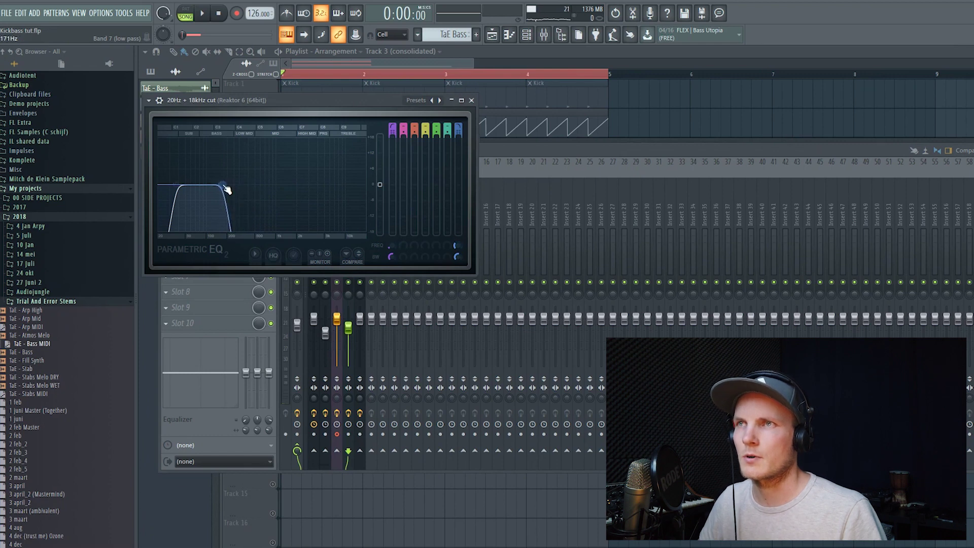
# Unmute the TaE Bass pattern on track 5 and the Reaktor 6 volume automation on track 2, and play both bass layers together
pyautogui.click(444, 53)
pyautogui.press('space')
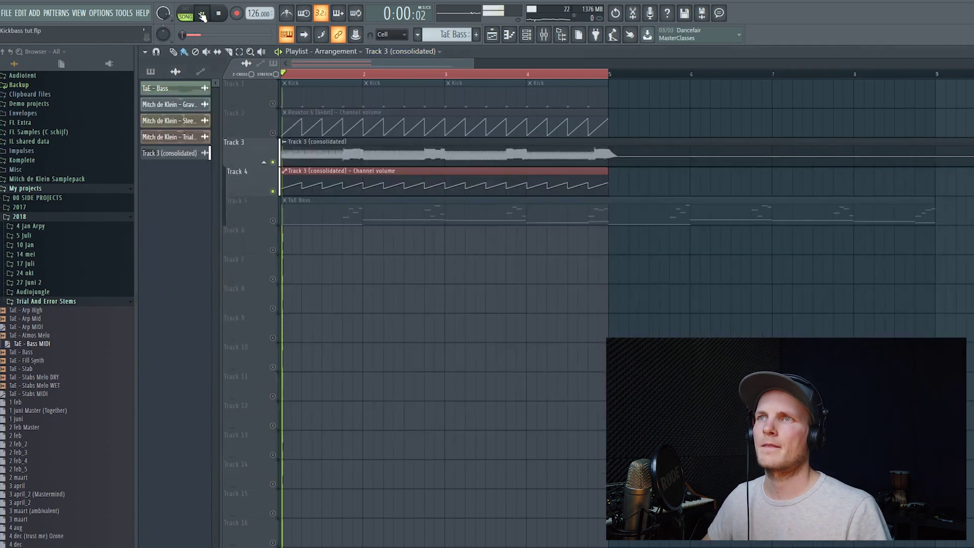
pyautogui.press('space')
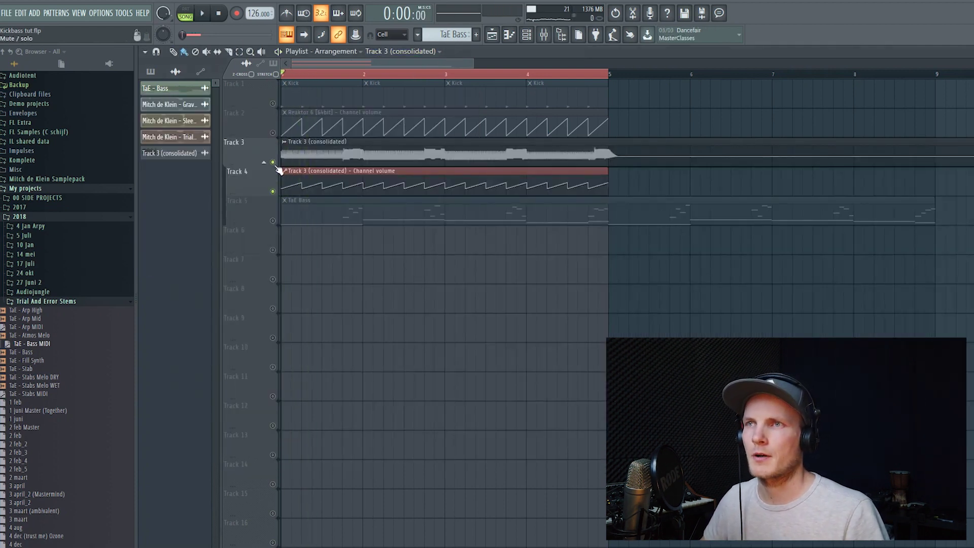
pyautogui.click(275, 223)
pyautogui.press('space')
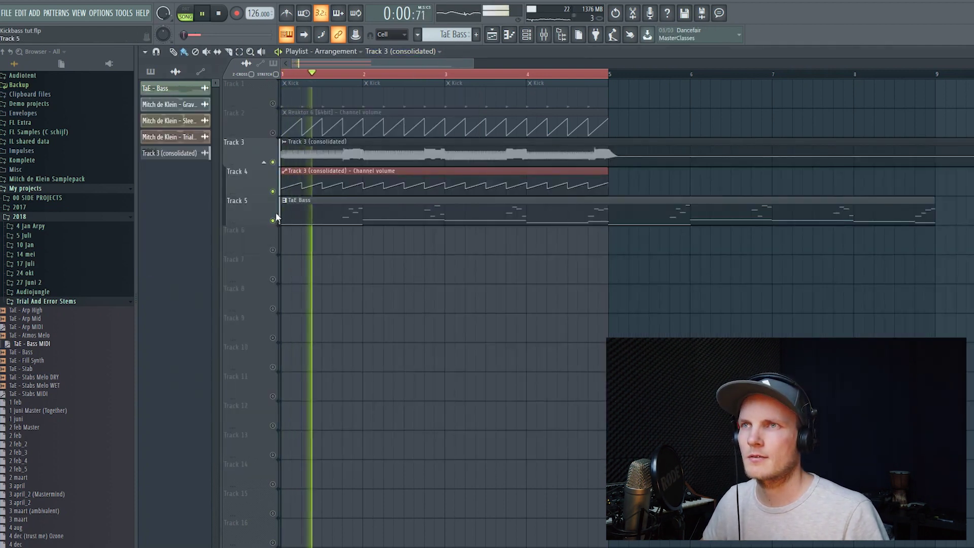
pyautogui.click(273, 134)
pyautogui.press('space')
pyautogui.press('space')
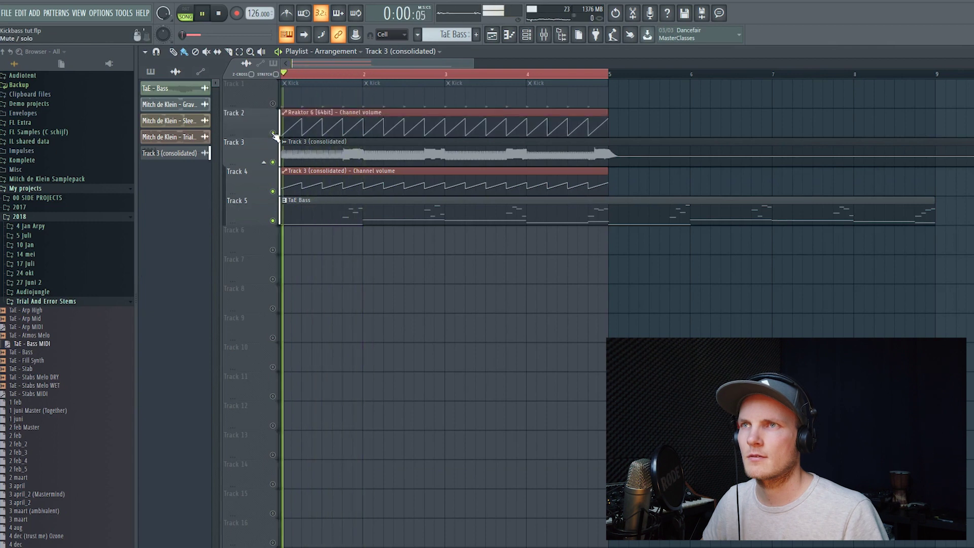
# Lower the consolidated bass mixer track's volume to about -4.2 dB and balance it against the Reaktor 6 bass during playback
pyautogui.press('F9')
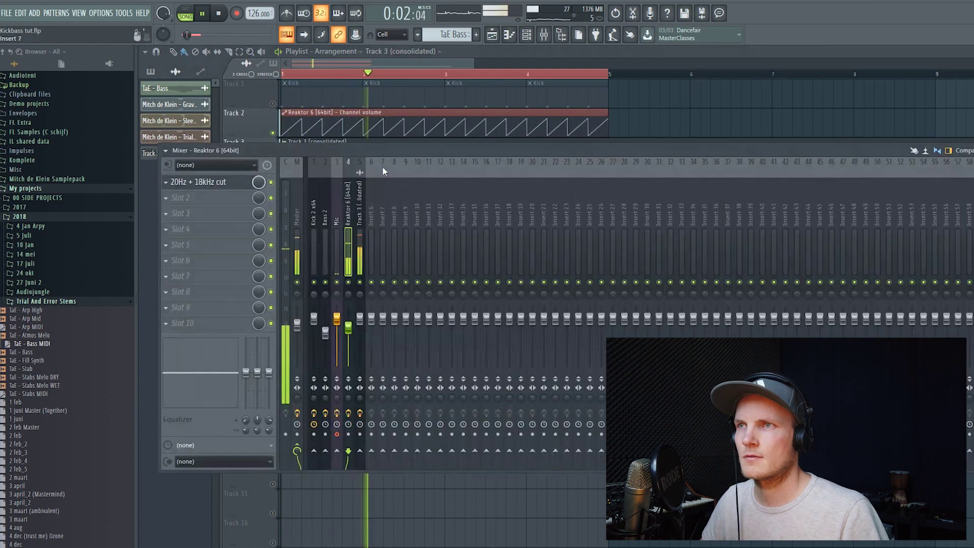
pyautogui.click(357, 217)
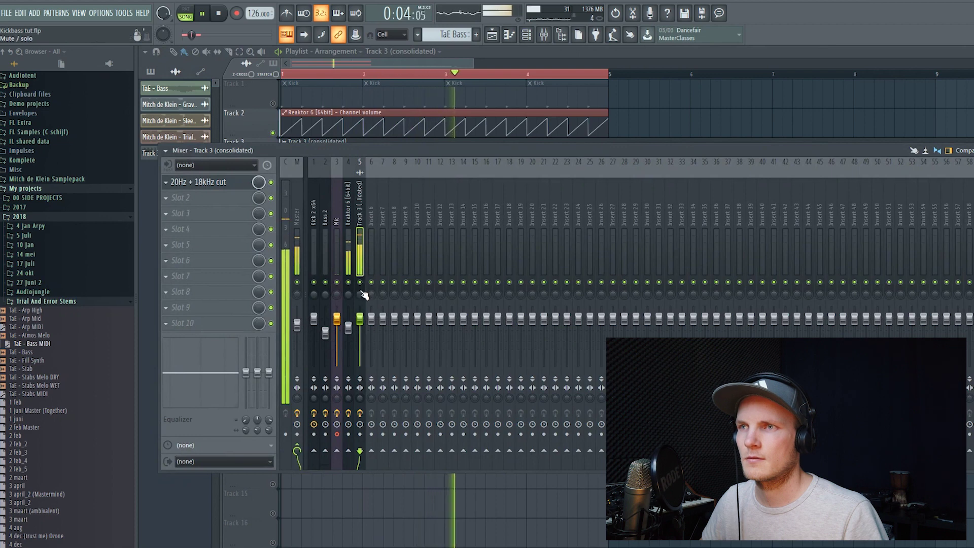
pyautogui.moveTo(360, 320); pyautogui.dragTo(360, 327)
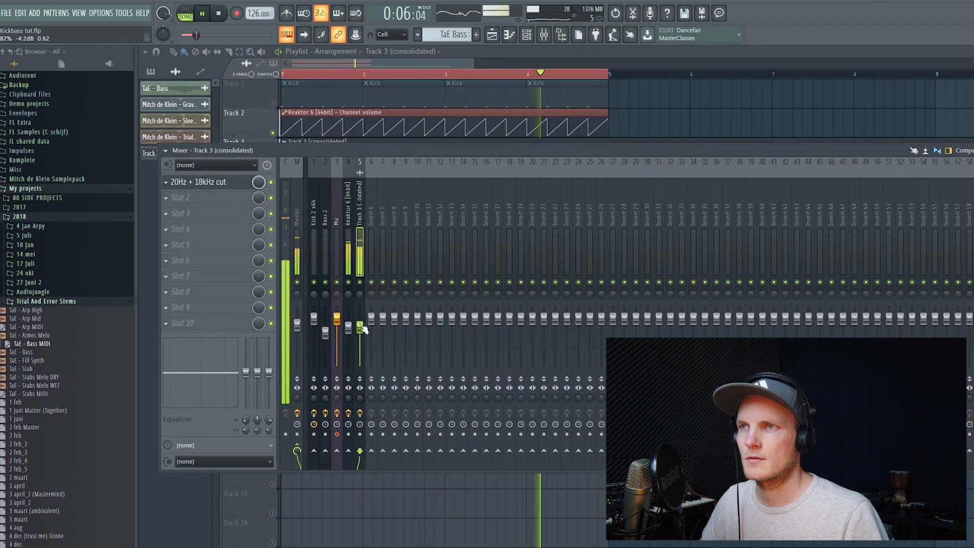
pyautogui.click(349, 282)
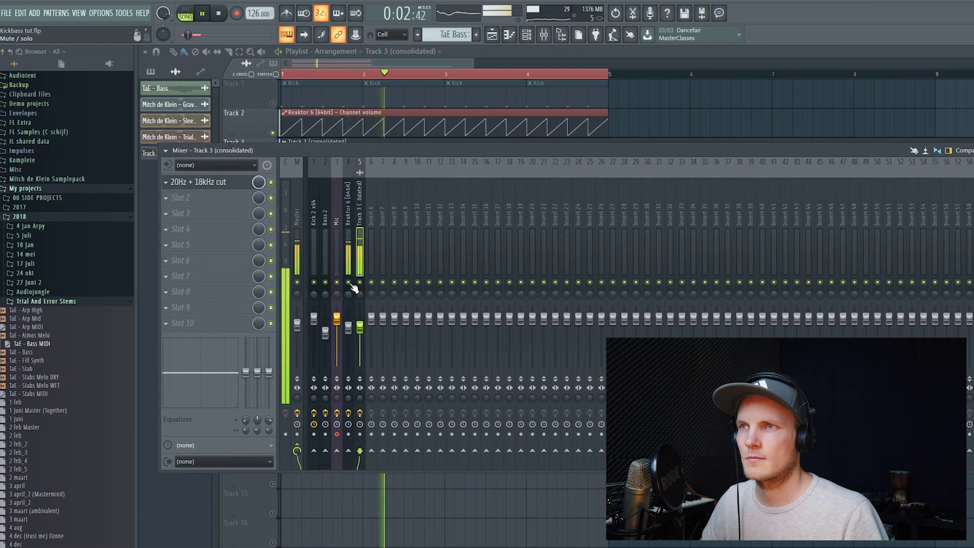
# Add the Dee-lay effect with the 3 + 4 Stereo preset to the consolidated bass and set its lowpass to 57
pyautogui.press('space')
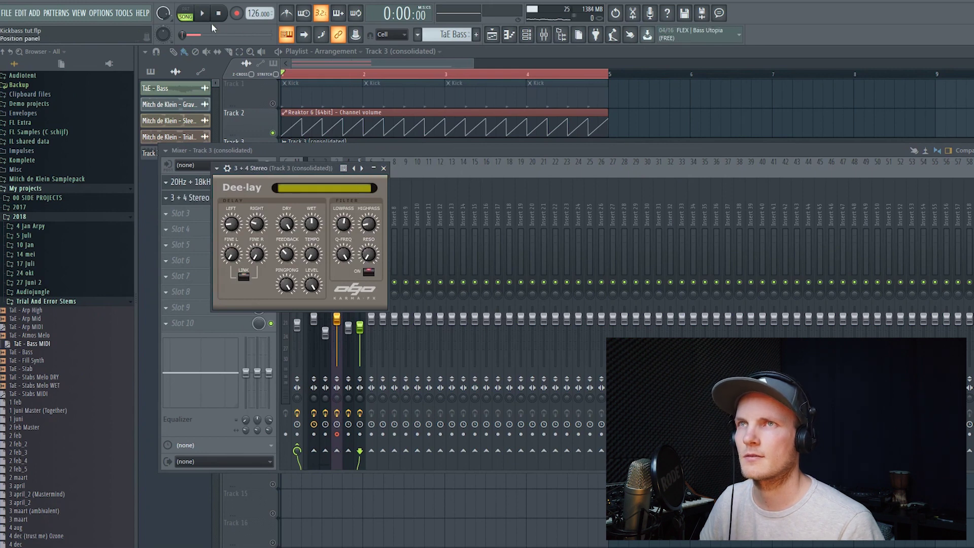
pyautogui.click(203, 14)
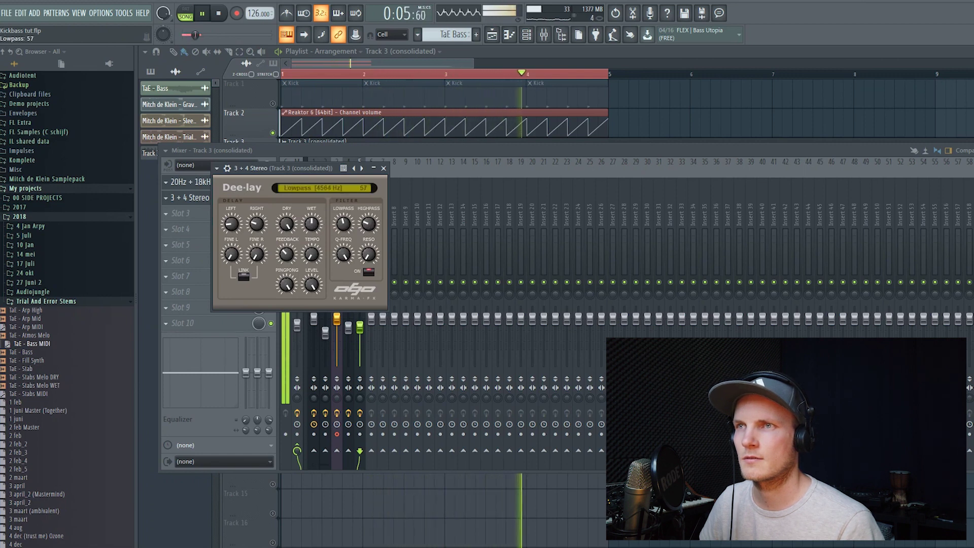
pyautogui.click(384, 168)
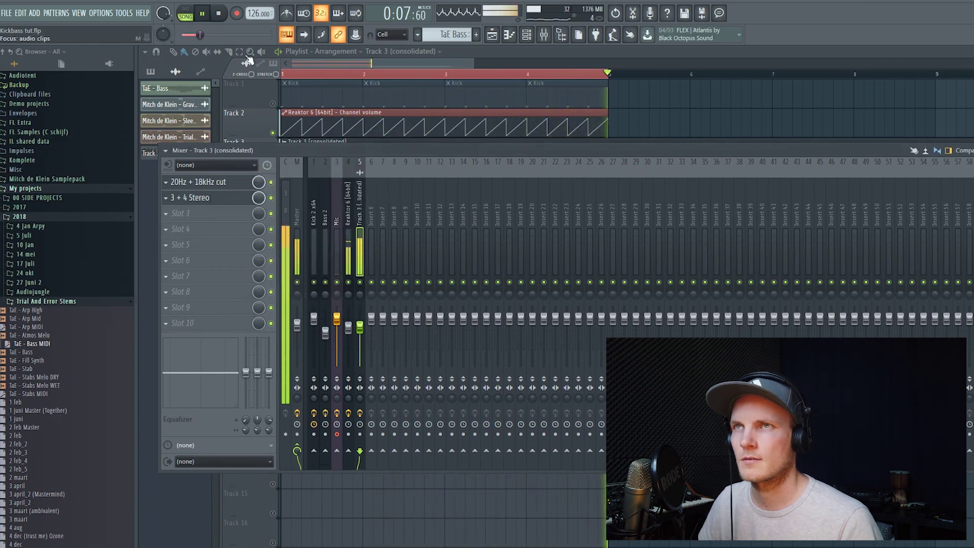
# Add KarmaFX Reverb to the third effect slot of the consolidated bass and set its lowpass to 60 during playback
pyautogui.click(221, 14)
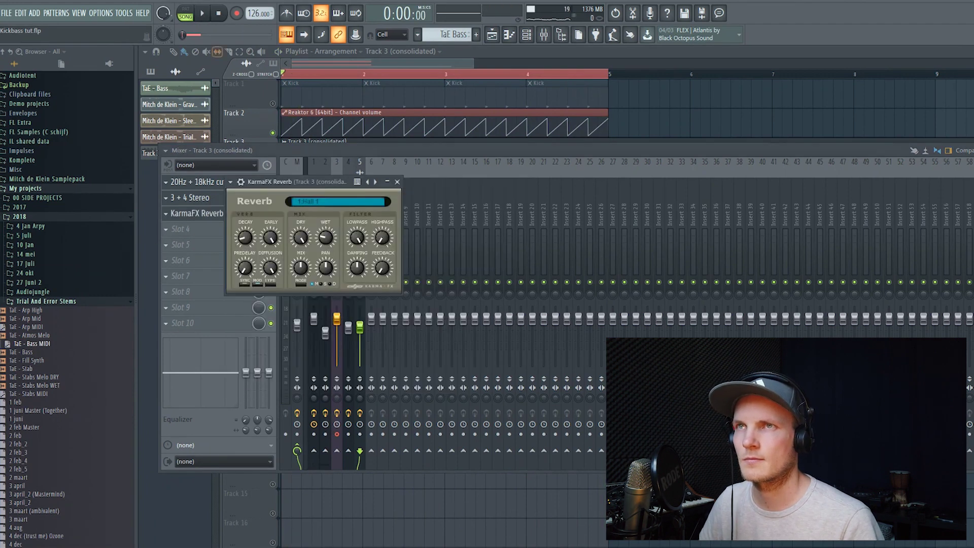
pyautogui.press('space')
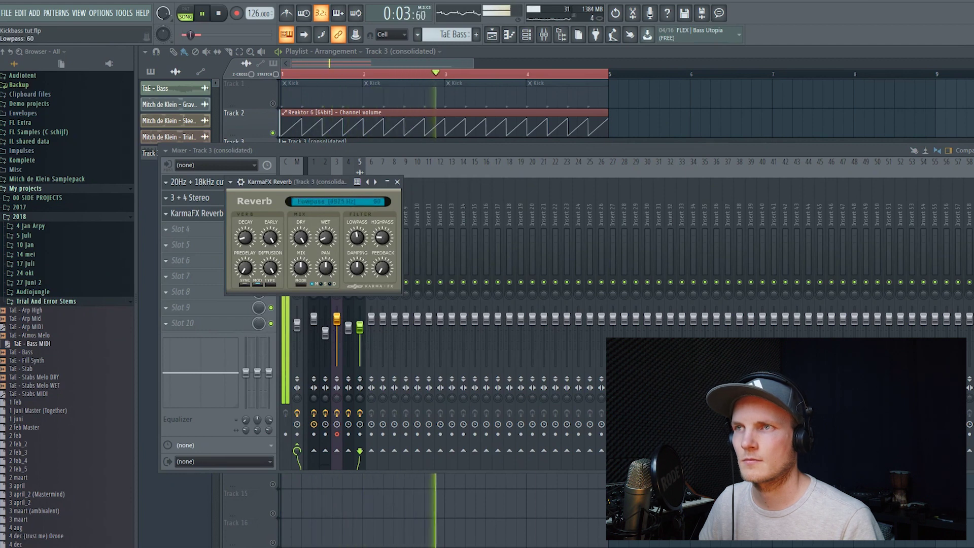
pyautogui.click(398, 182)
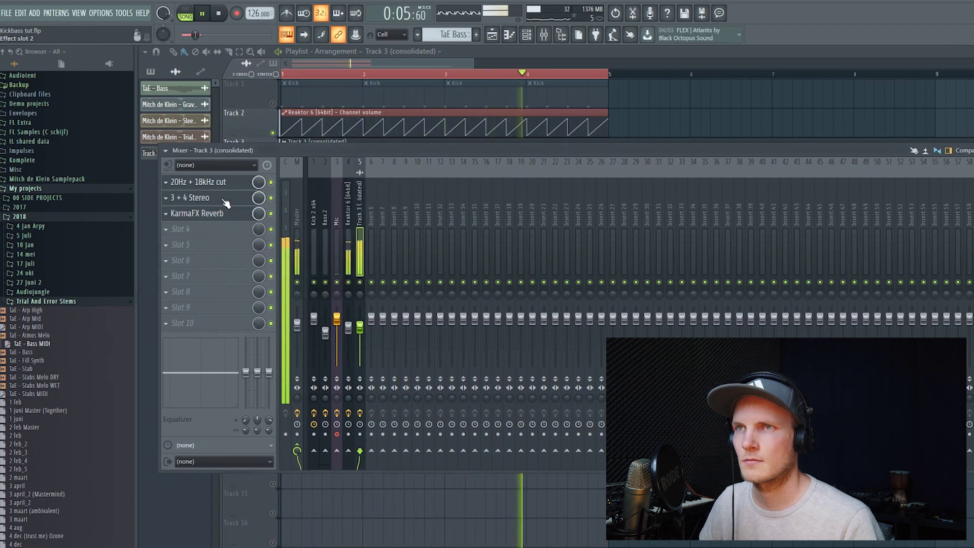
# Set the wet level of the consolidated bass delay to about -7.2 dB and stop playback
pyautogui.click(226, 198)
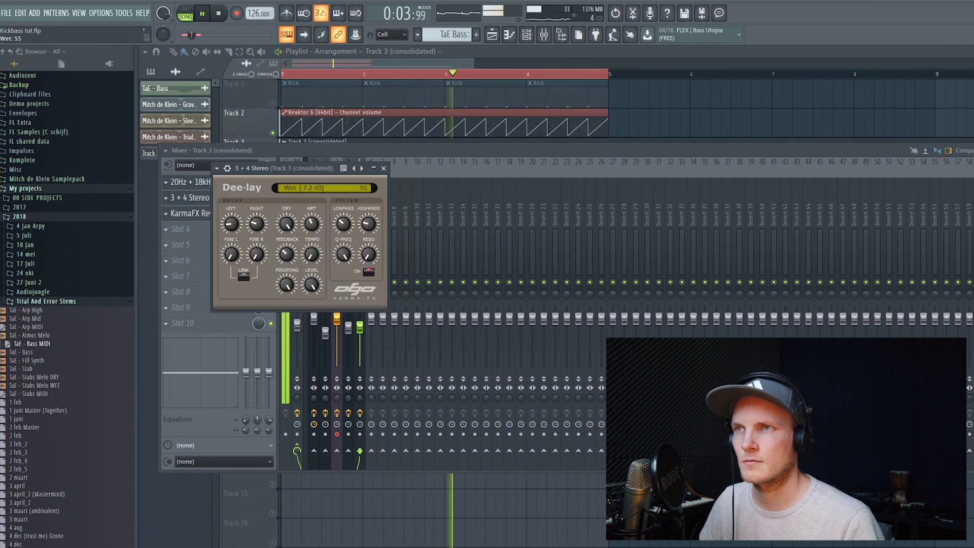
pyautogui.click(384, 167)
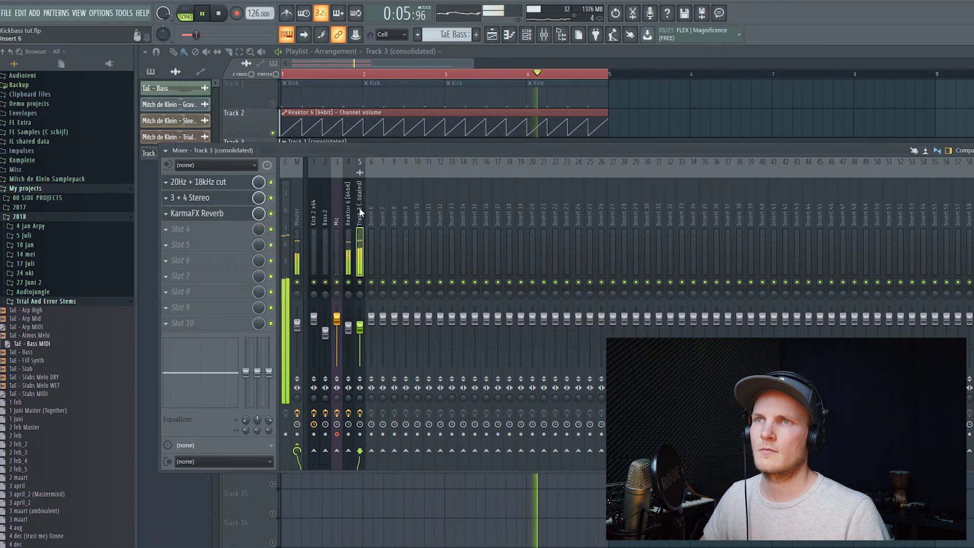
pyautogui.press('space')
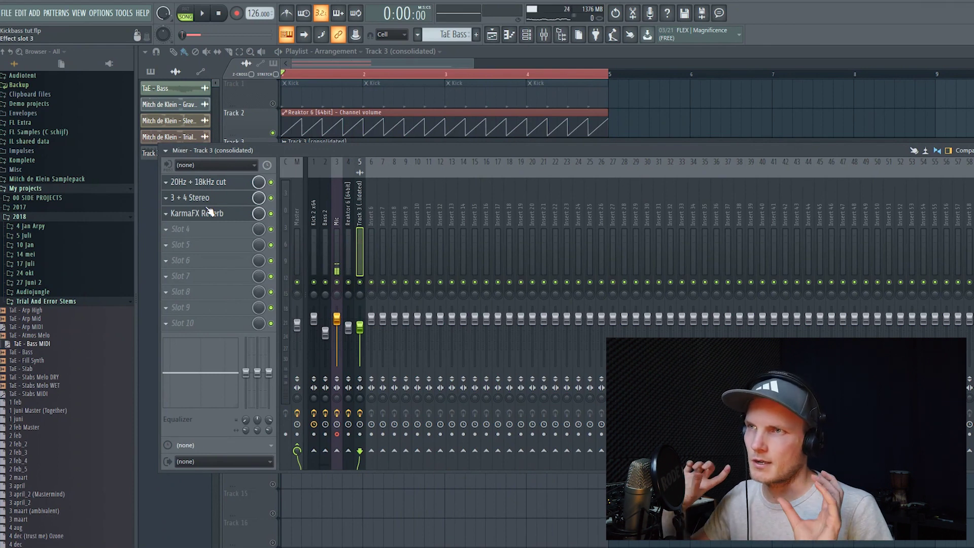
# Unmute the Kick patterns on track 1 and play the kick together with both bass layers
pyautogui.press('F9')
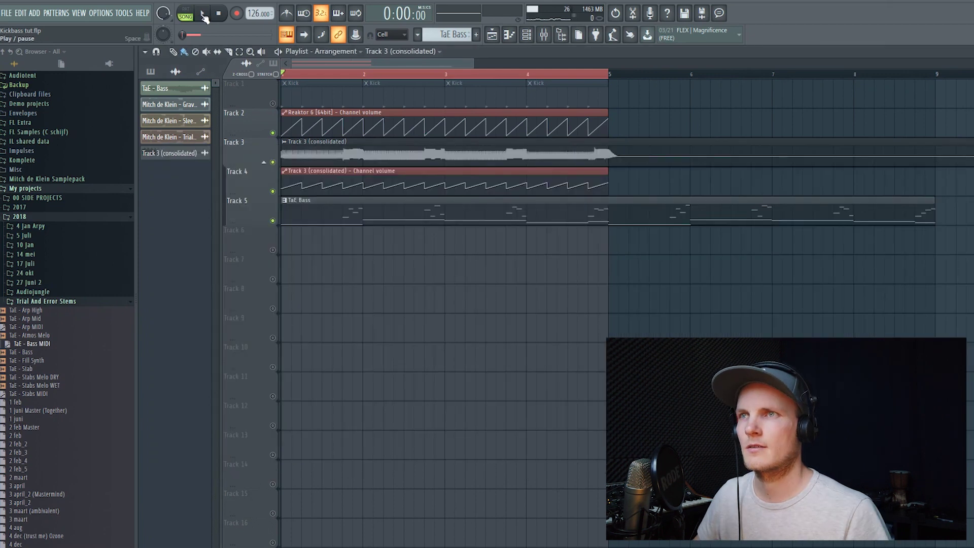
pyautogui.click(203, 14)
pyautogui.press('F6')
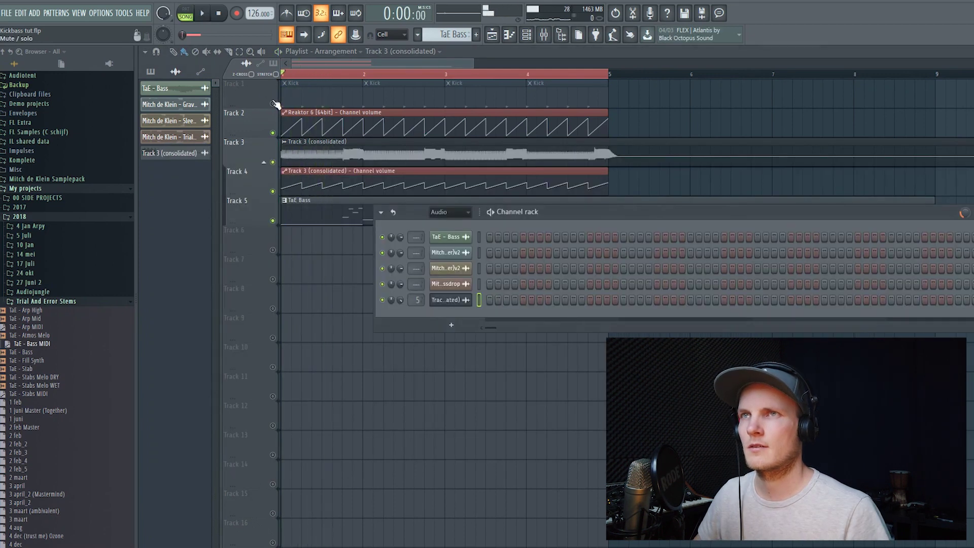
pyautogui.click(274, 104)
pyautogui.press('space')
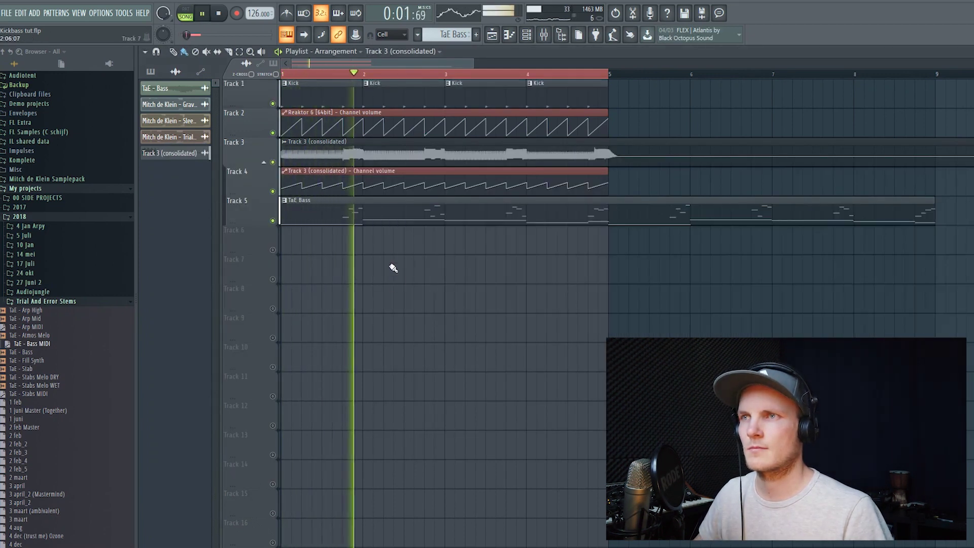
# Sweep the low-pass of the consolidated bass EQ down and back up to the top of the spectrum during playback
pyautogui.press('F9')
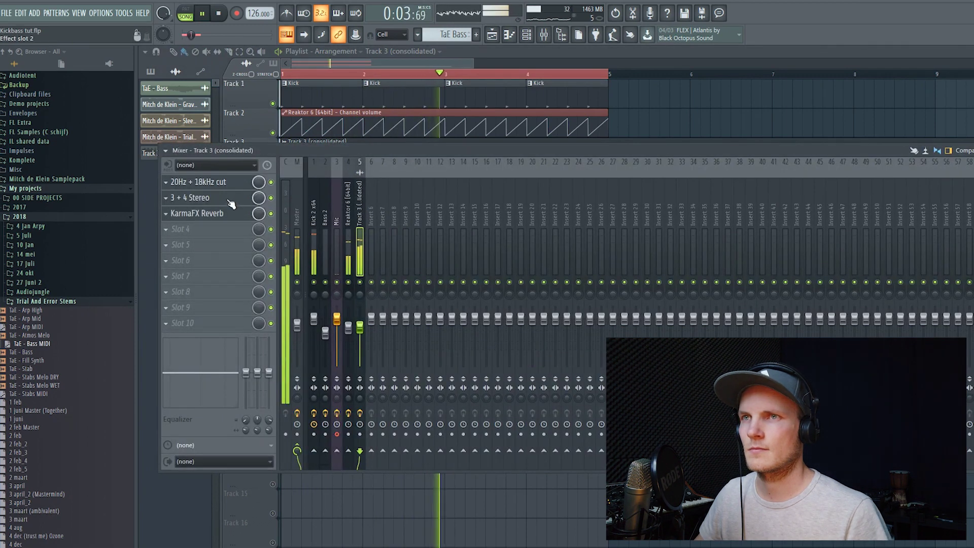
pyautogui.click(198, 182)
pyautogui.moveTo(414, 270); pyautogui.dragTo(375, 270)
pyautogui.moveTo(372, 271); pyautogui.dragTo(457, 271)
pyautogui.click(219, 14)
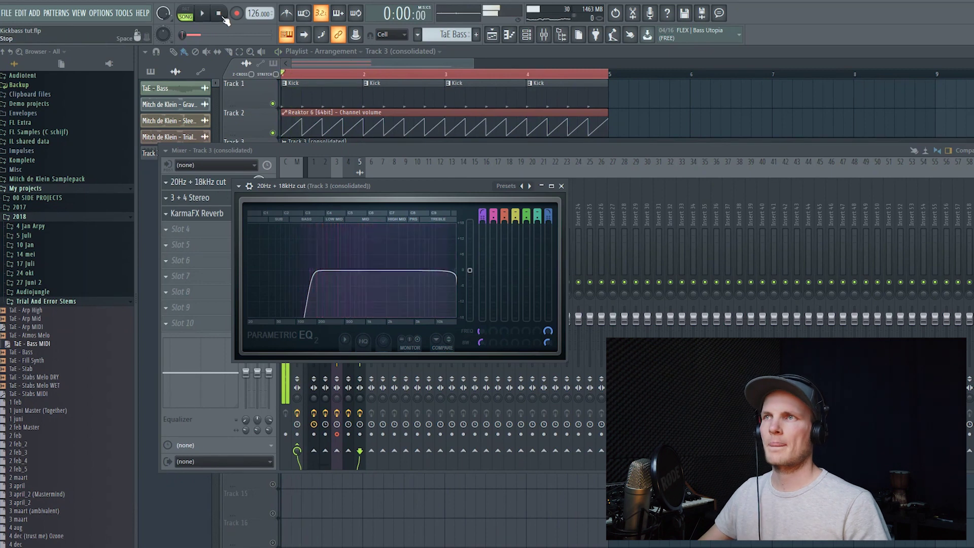
# Delete the TaE Bass, consolidated bass and both volume automation clips from tracks 2 to 5, and open the Kick pattern
pyautogui.click(516, 54)
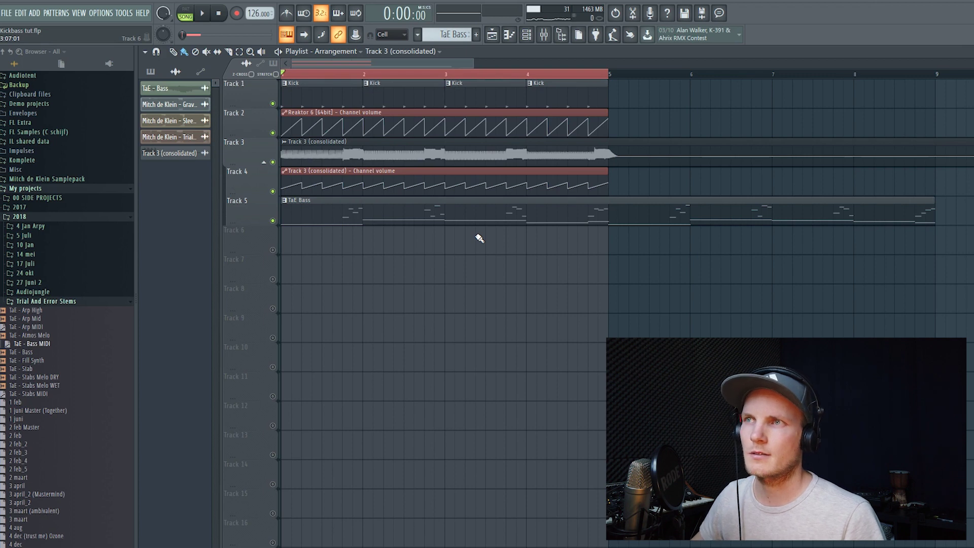
pyautogui.rightClick(481, 216)
pyautogui.rightClick(484, 180)
pyautogui.rightClick(487, 152)
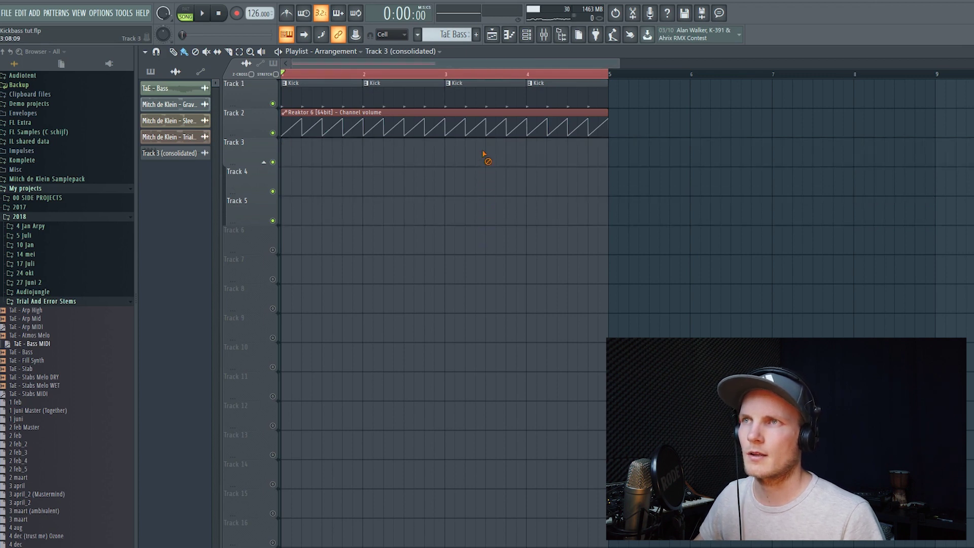
pyautogui.rightClick(480, 124)
pyautogui.click(415, 105)
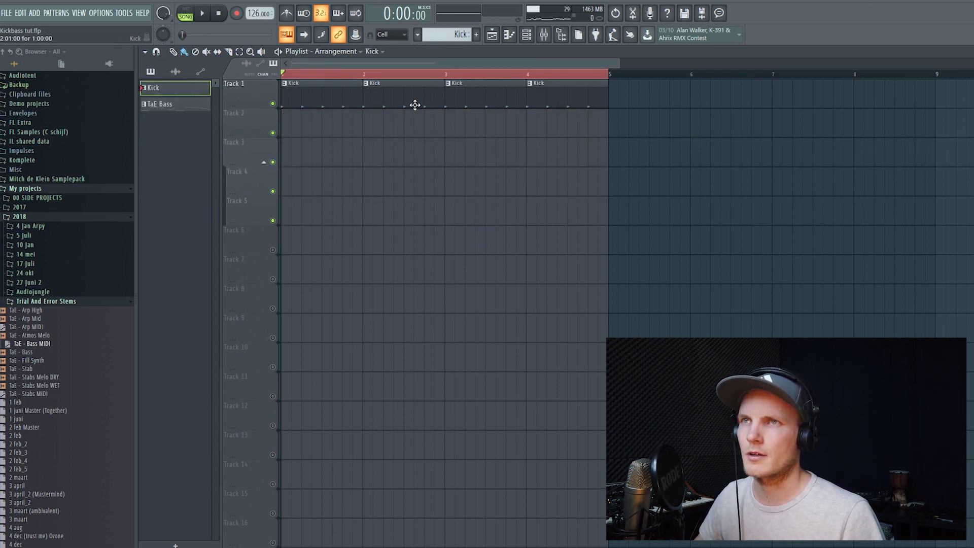
pyautogui.doubleClick(325, 96)
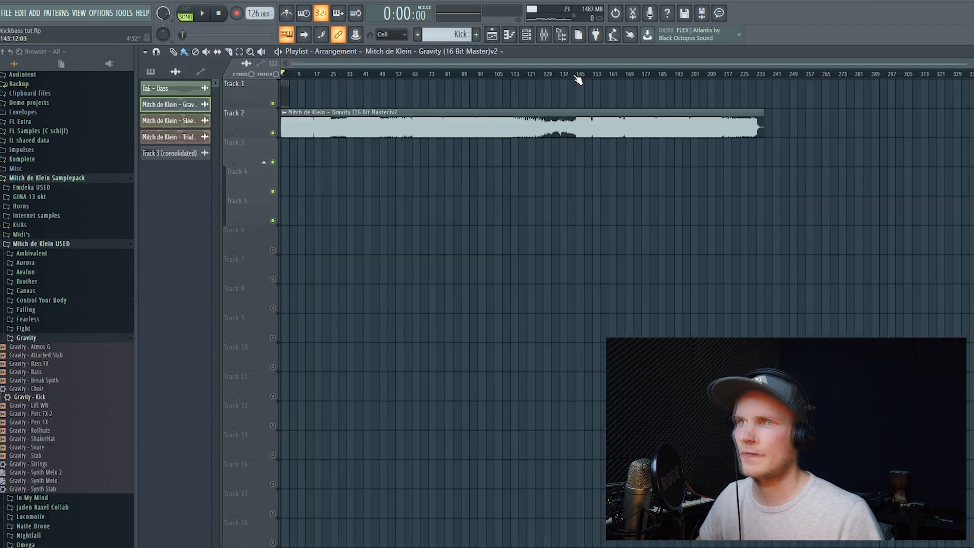
# Audition the Gravity master clip on track 2 through its drop around bar 145, and delete the clip from the playlist
pyautogui.click(573, 75)
pyautogui.press('space')
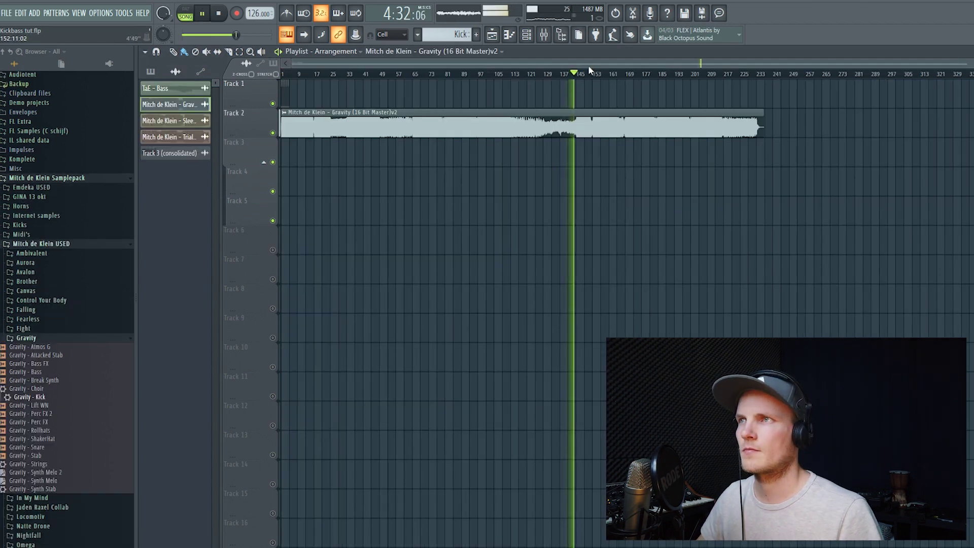
pyautogui.scroll(3, 590, 74)
pyautogui.scroll(5, 664, 71)
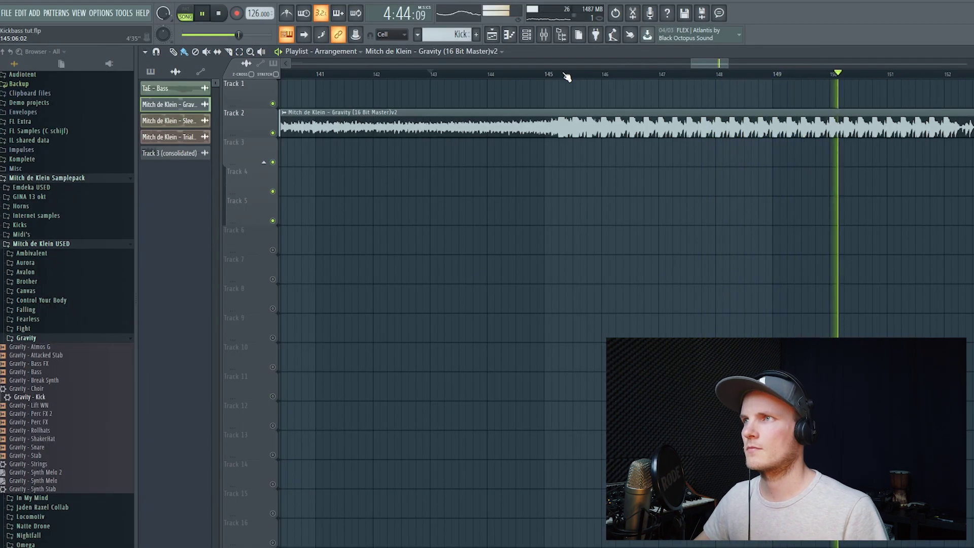
pyautogui.moveTo(728, 63); pyautogui.dragTo(773, 63)
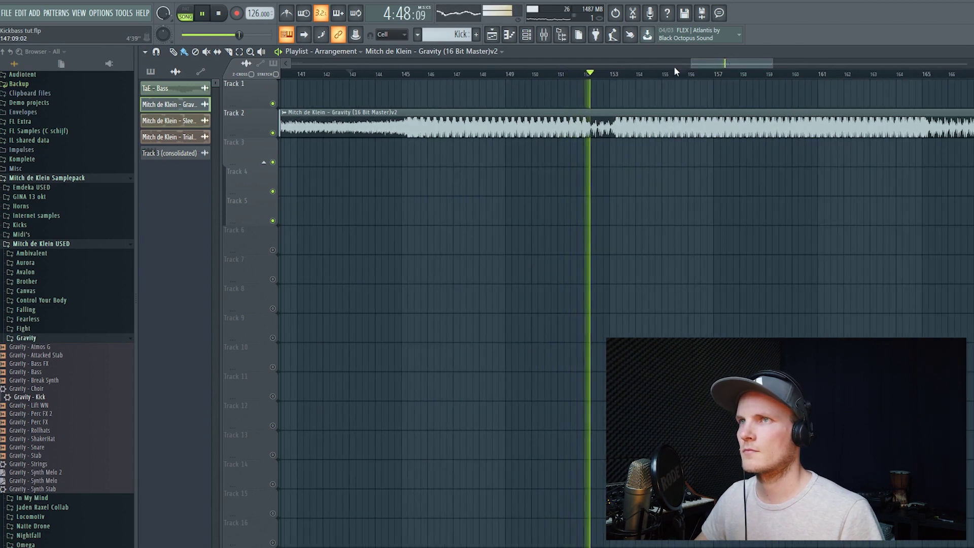
pyautogui.click(220, 13)
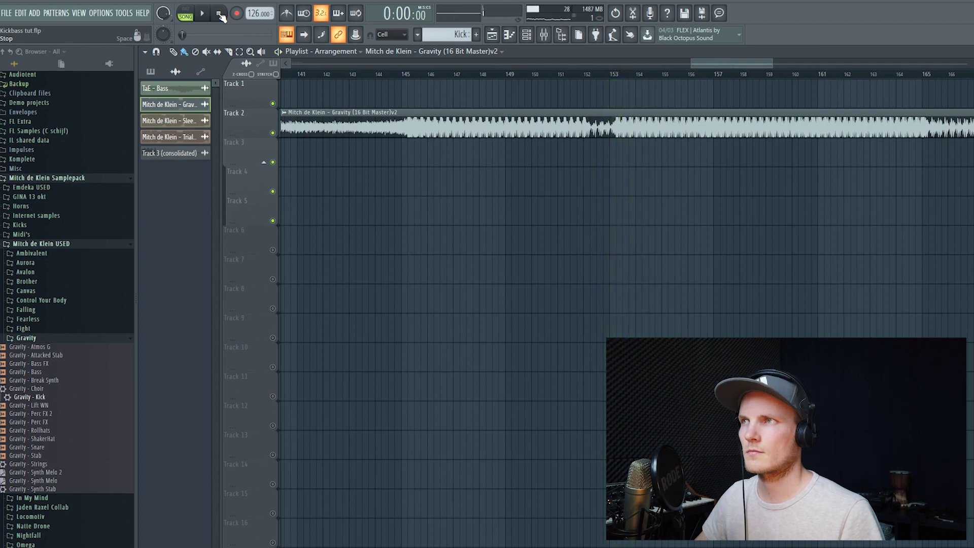
pyautogui.moveTo(696, 62); pyautogui.dragTo(234, 66)
pyautogui.rightClick(312, 122)
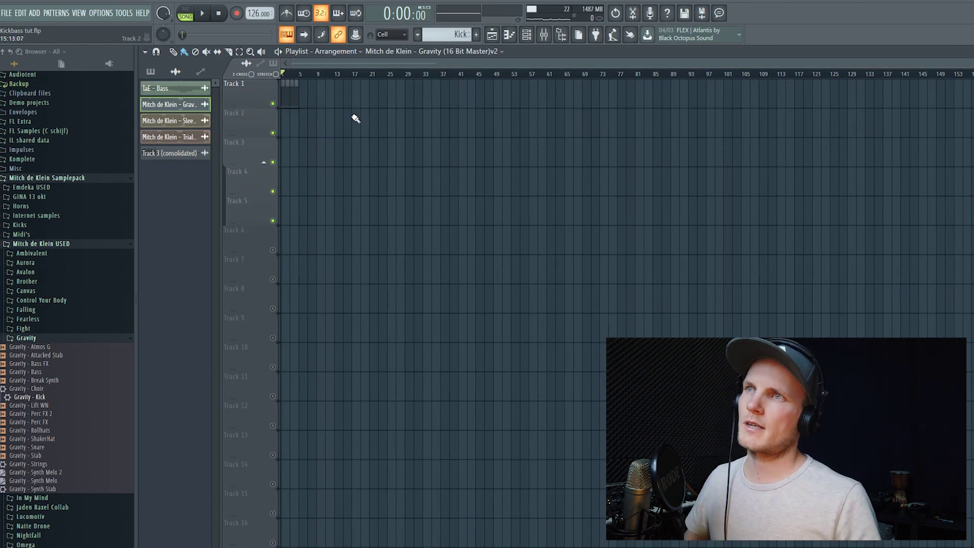
# Play the Reaktor bass sequence of the Bass pattern from the channel rack
pyautogui.moveTo(971, 64); pyautogui.dragTo(447, 54)
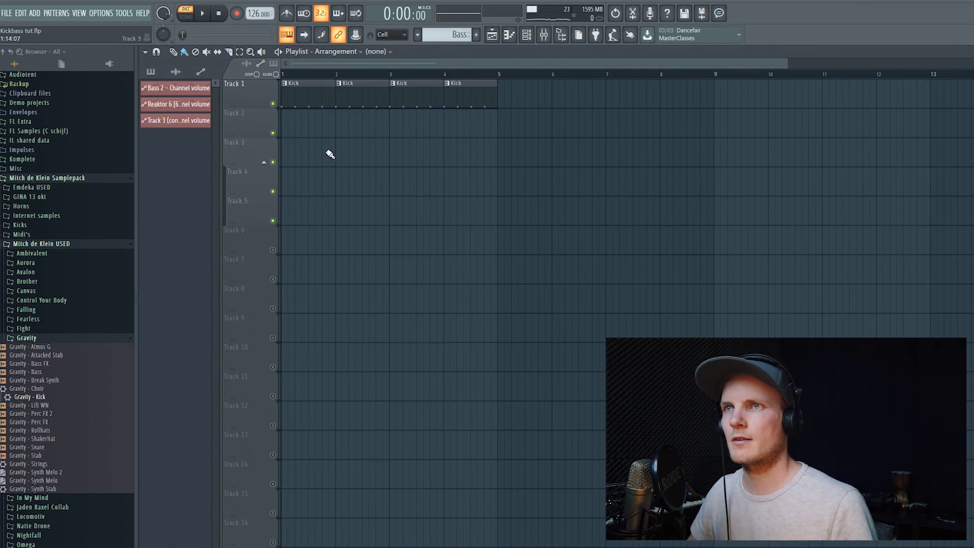
pyautogui.press('F6')
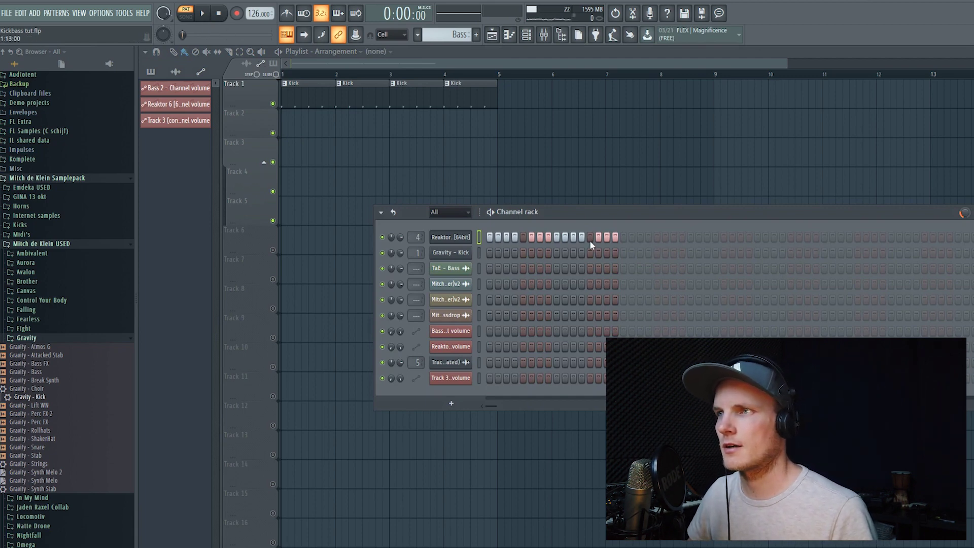
pyautogui.press('space')
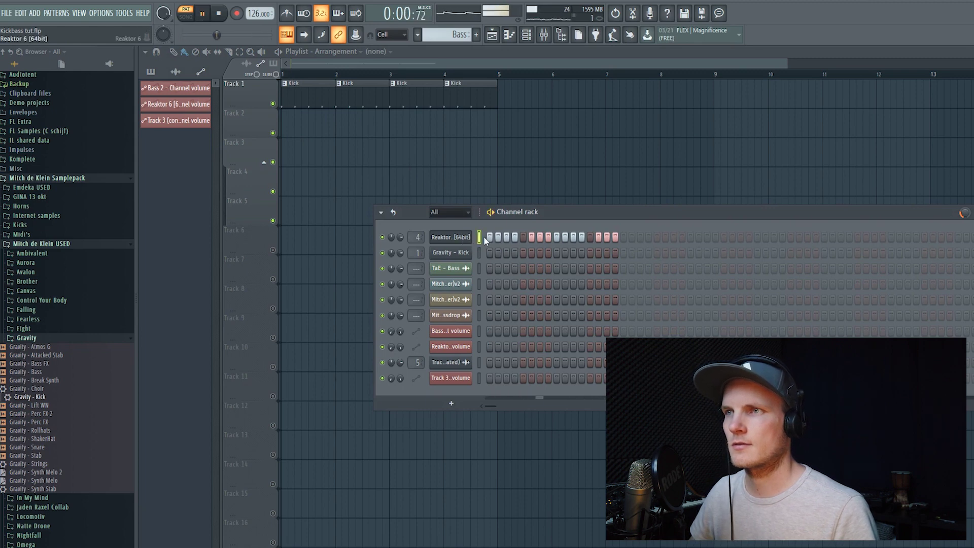
pyautogui.press('F7')
pyautogui.press('F5')
pyautogui.press('F6')
pyautogui.press('F6')
pyautogui.press('F6')
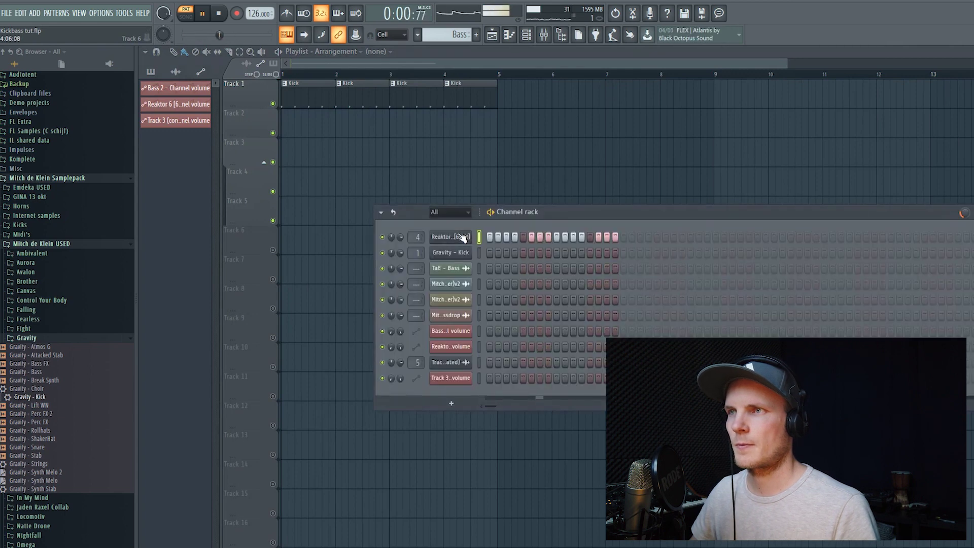
# Open the Reaktor 6 Monark bass and sweep its filter cutoff down and back up during playback
pyautogui.click(464, 239)
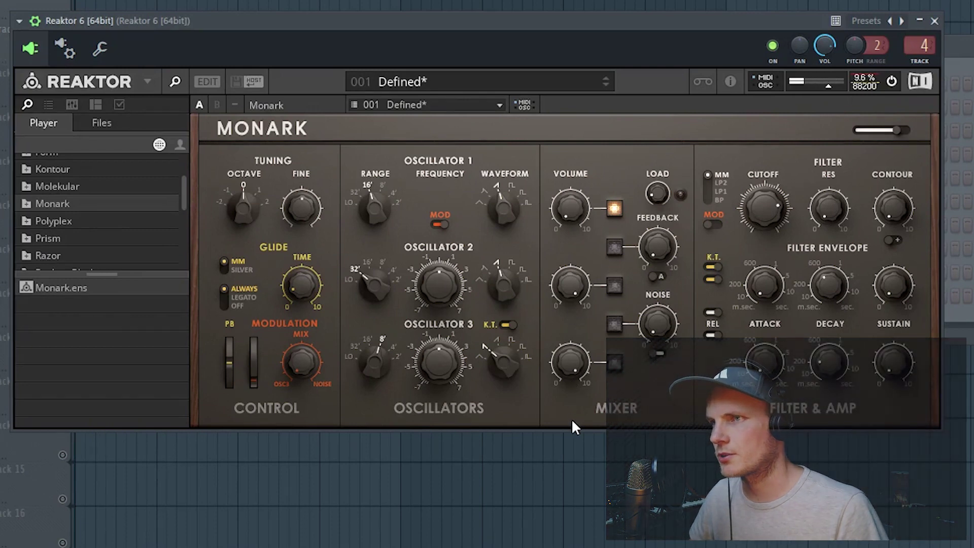
pyautogui.moveTo(766, 206); pyautogui.dragTo(772, 282)
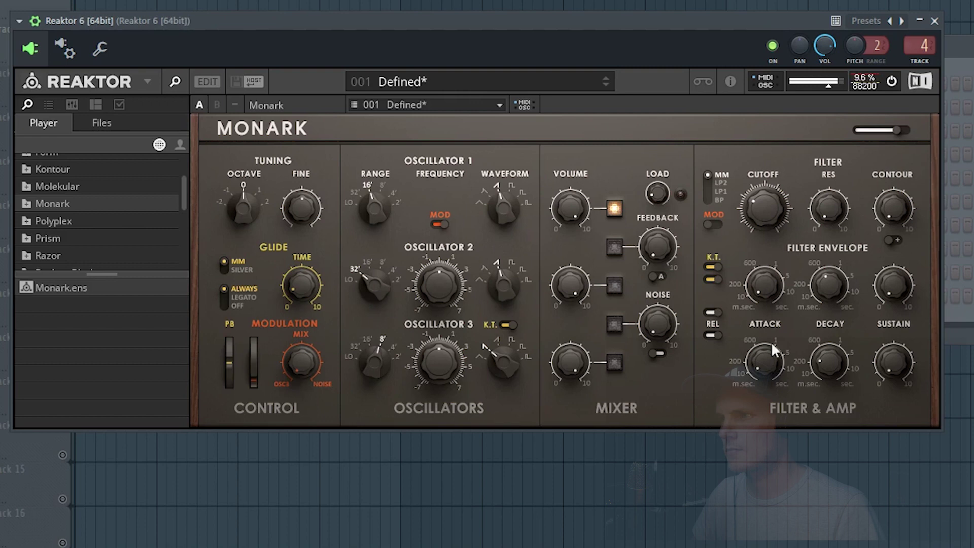
pyautogui.moveTo(772, 197); pyautogui.dragTo(777, 102)
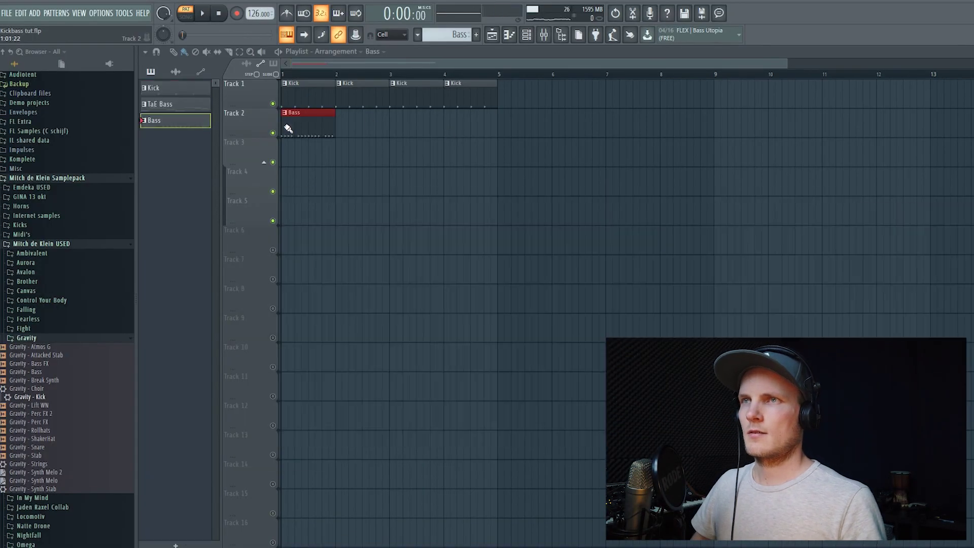
# Fill track 2 with the Bass pattern through bar 4 and play it with the kick in song mode
pyautogui.moveTo(283, 131); pyautogui.dragTo(476, 139)
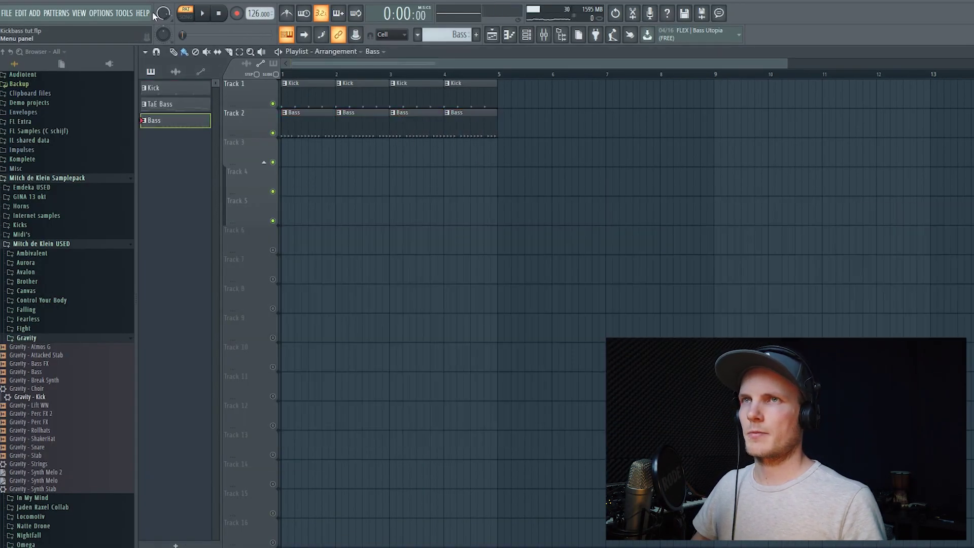
pyautogui.click(182, 17)
pyautogui.press('space')
pyautogui.press('F6')
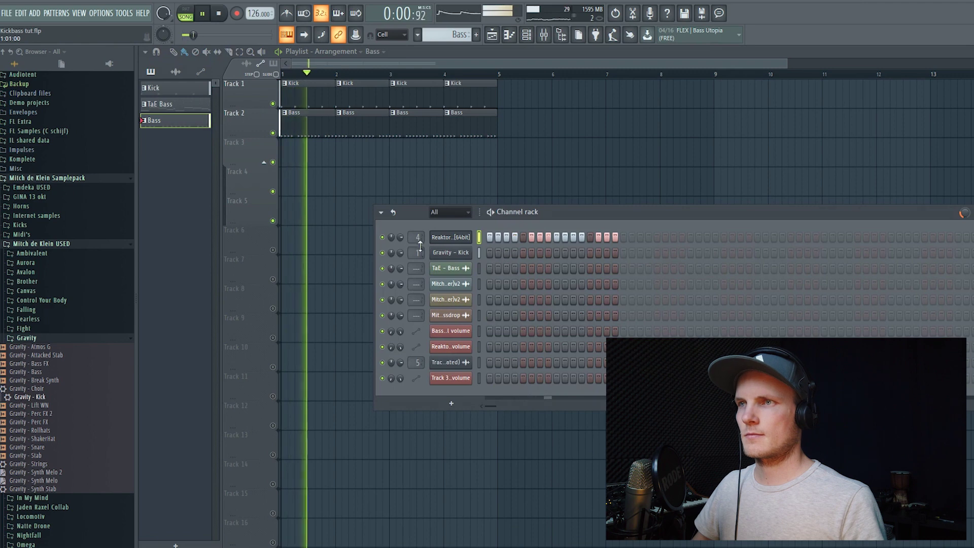
# Create a channel volume automation clip for the Reaktor 6 bass on track 3
pyautogui.rightClick(401, 237)
pyautogui.click(418, 295)
pyautogui.press('space')
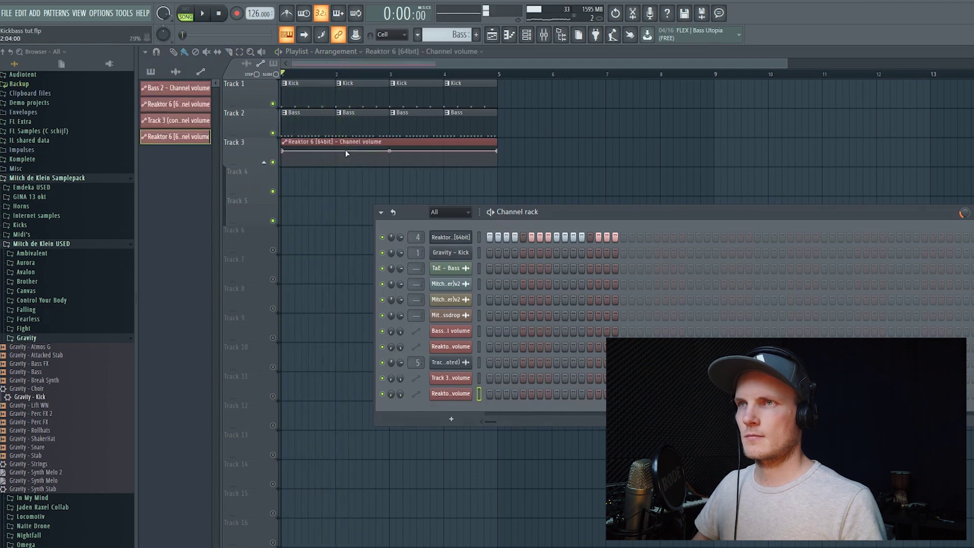
# Enable the LFO on the Reaktor volume automation, shape it into a rising sawtooth on every beat, and audition the ducking
pyautogui.doubleClick(347, 143)
pyautogui.click(235, 221)
pyautogui.moveTo(281, 239); pyautogui.dragTo(281, 285)
pyautogui.moveTo(317, 238); pyautogui.dragTo(318, 300)
pyautogui.press('space')
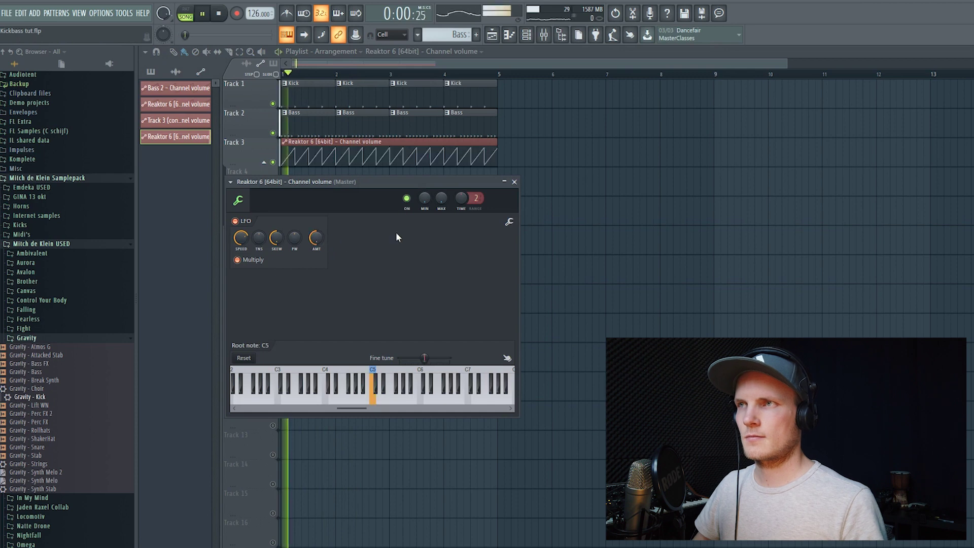
pyautogui.rightClick(608, 213)
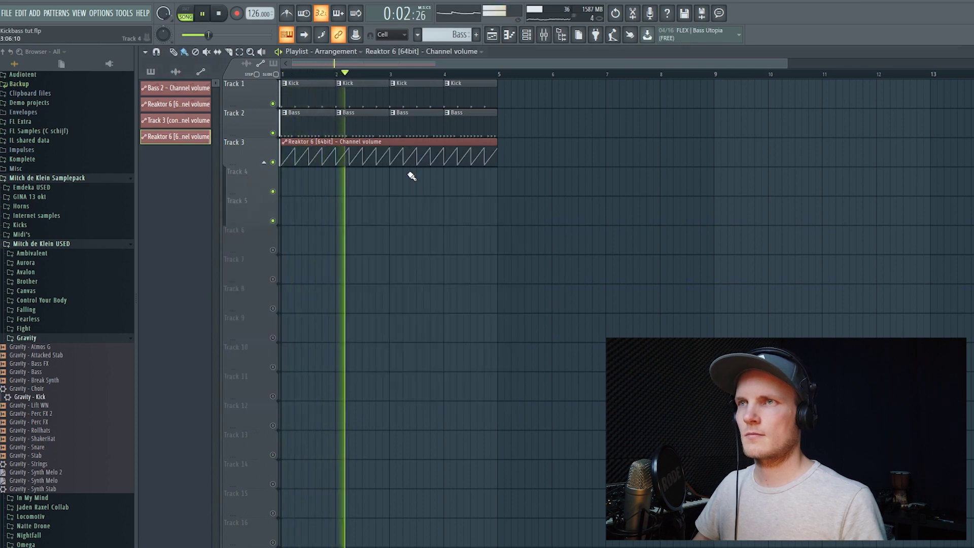
pyautogui.press('space')
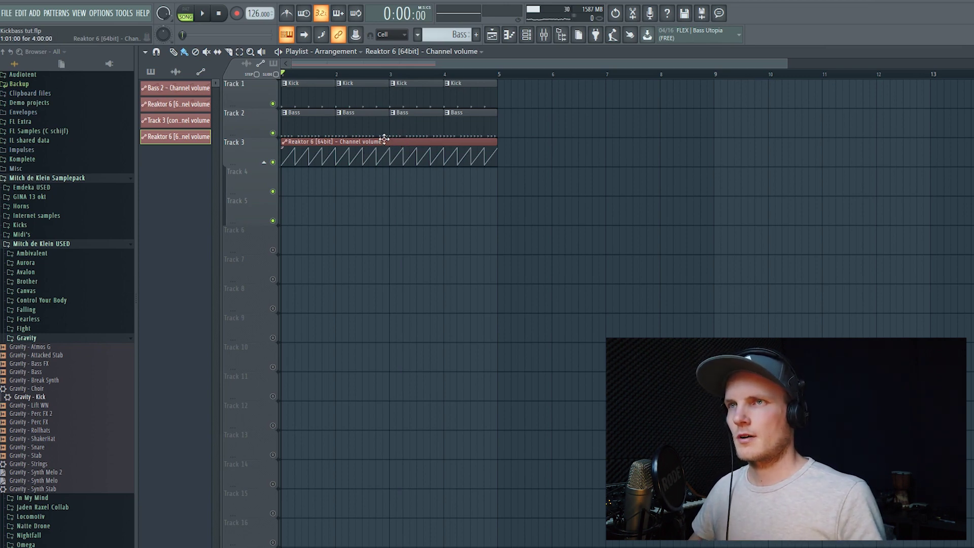
# Mute the Reaktor volume automation track and delete the silent consolidated bass clip after bar 5 on track 2
pyautogui.click(273, 163)
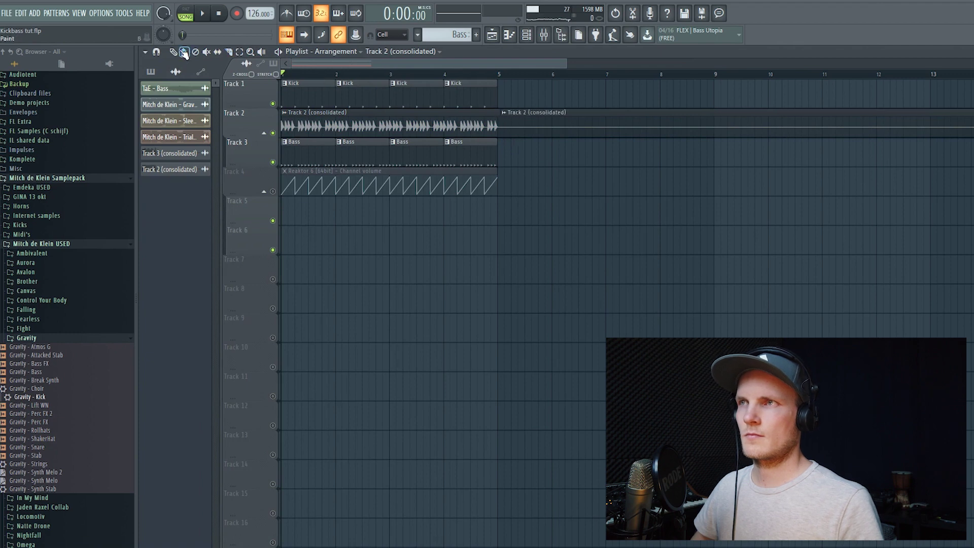
pyautogui.rightClick(528, 112)
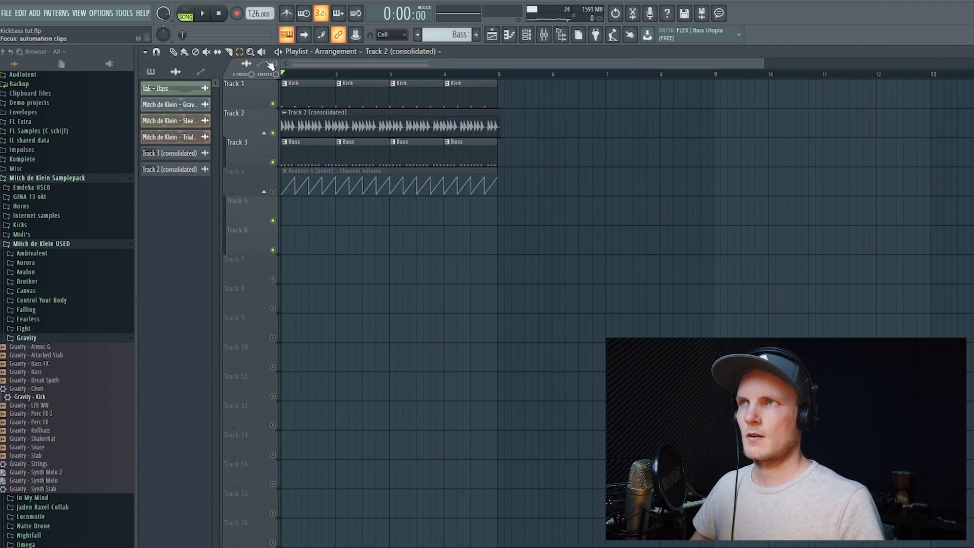
# Select bars 1 to 4 for looping, mute the Bass patterns on track 3, and play the consolidated bass with the kick
pyautogui.moveTo(497, 75); pyautogui.dragTo(283, 75)
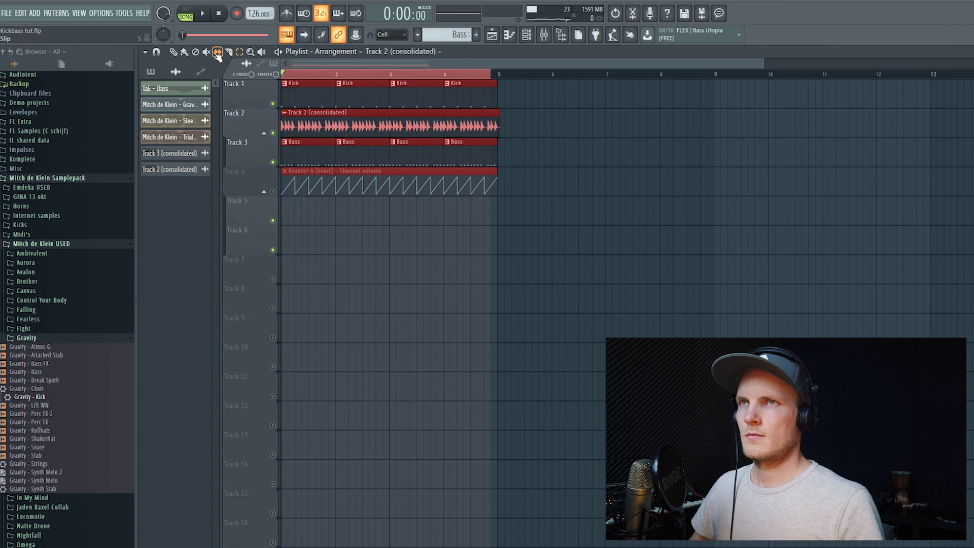
pyautogui.click(272, 162)
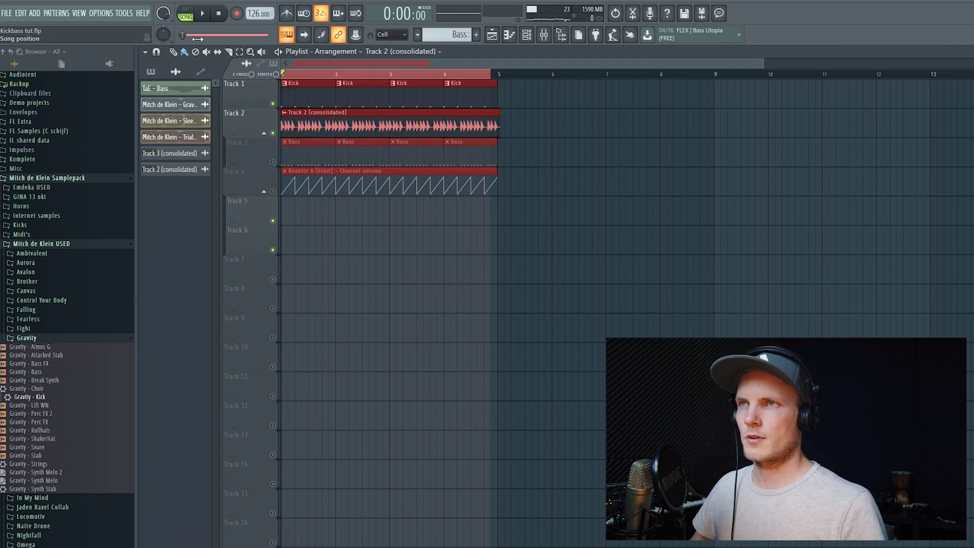
pyautogui.doubleClick(296, 118)
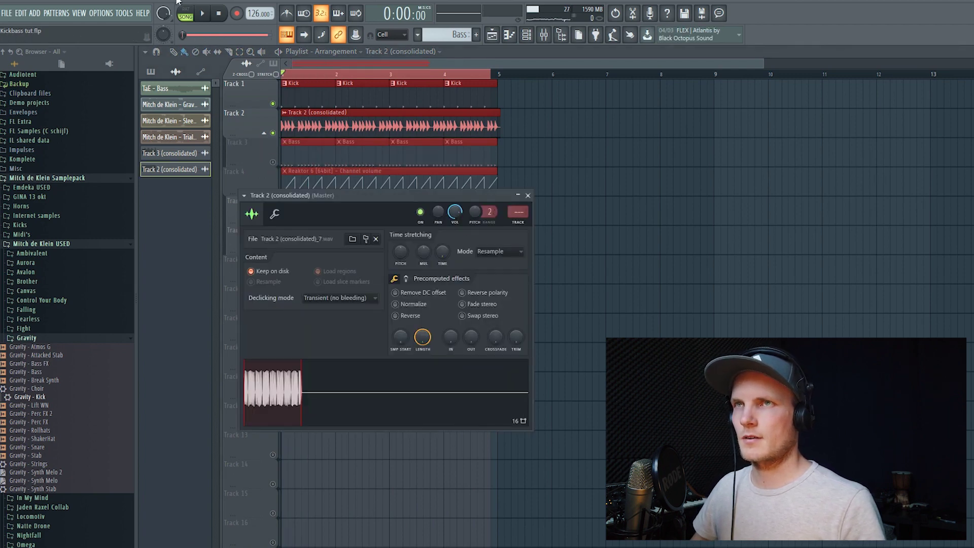
pyautogui.click(201, 15)
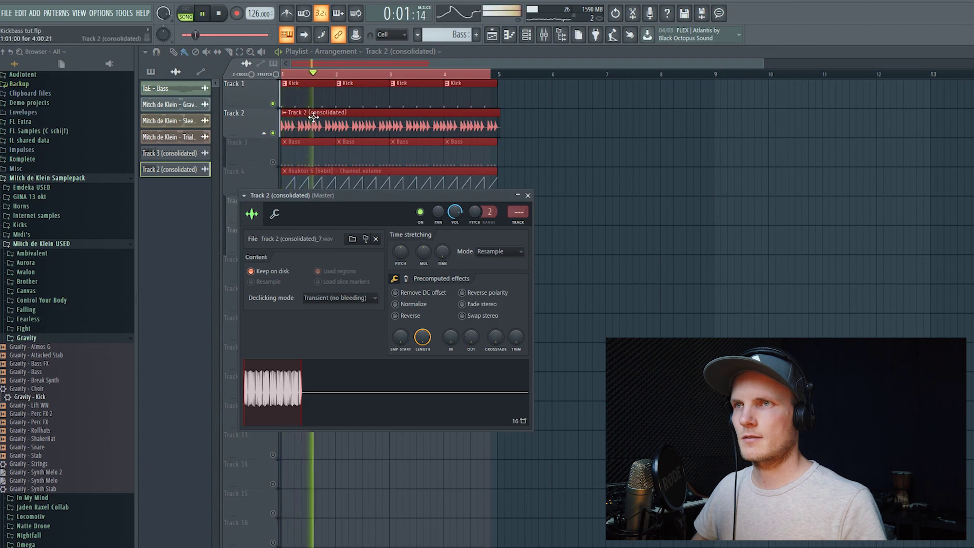
# Route the consolidated bass on track 2 to mixer track 6 with Fruity Parametric EQ 2 in its first slot
pyautogui.press('Escape')
pyautogui.press('space')
pyautogui.doubleClick(300, 125)
pyautogui.click(524, 225)
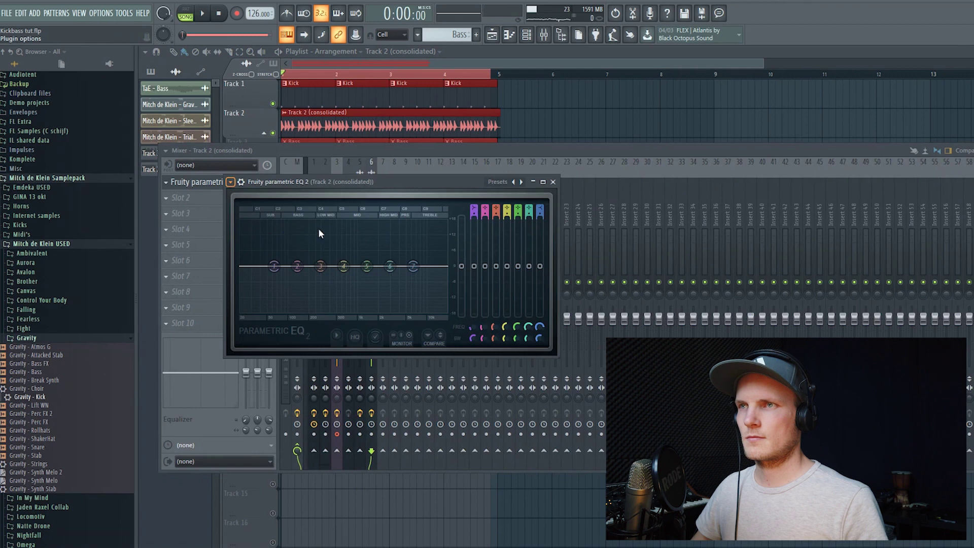
# Sweep the consolidated bass EQ's low-pass down to about 139 Hz during playback, using the 20Hz + 18kHz cut preset
pyautogui.press('space')
pyautogui.moveTo(441, 268); pyautogui.dragTo(262, 265)
pyautogui.scroll(4, 299, 263)
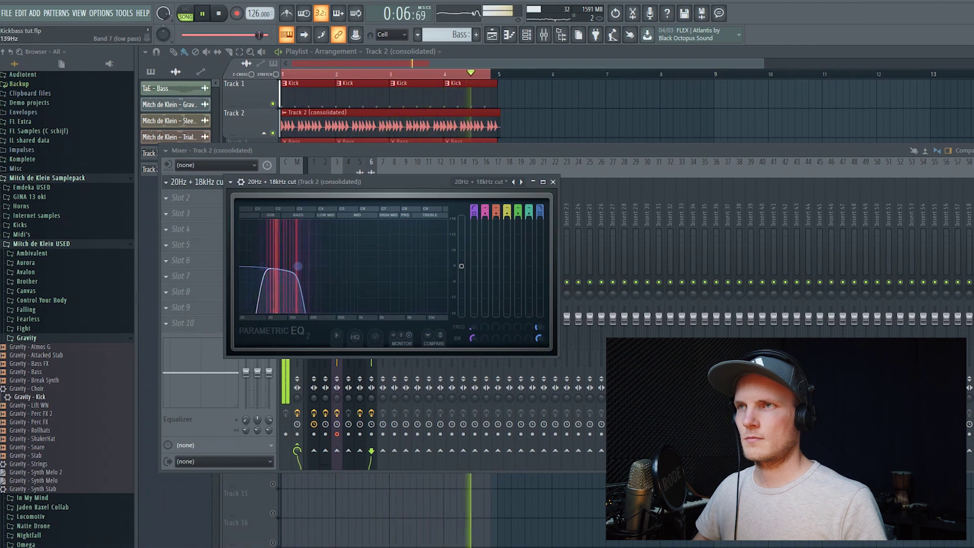
pyautogui.click(511, 152)
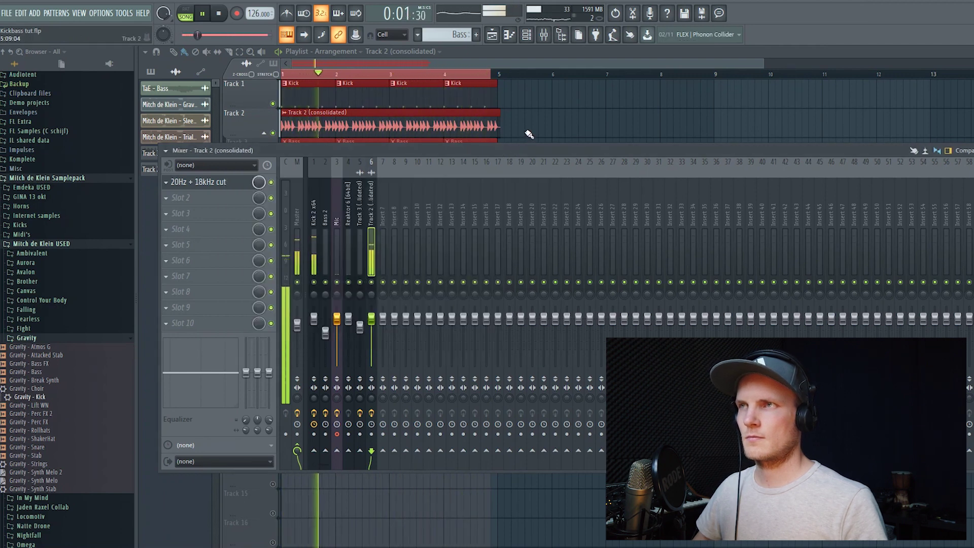
pyautogui.keyDown('ctrl'); pyautogui.click(526, 130); pyautogui.keyUp('ctrl')
pyautogui.press('space')
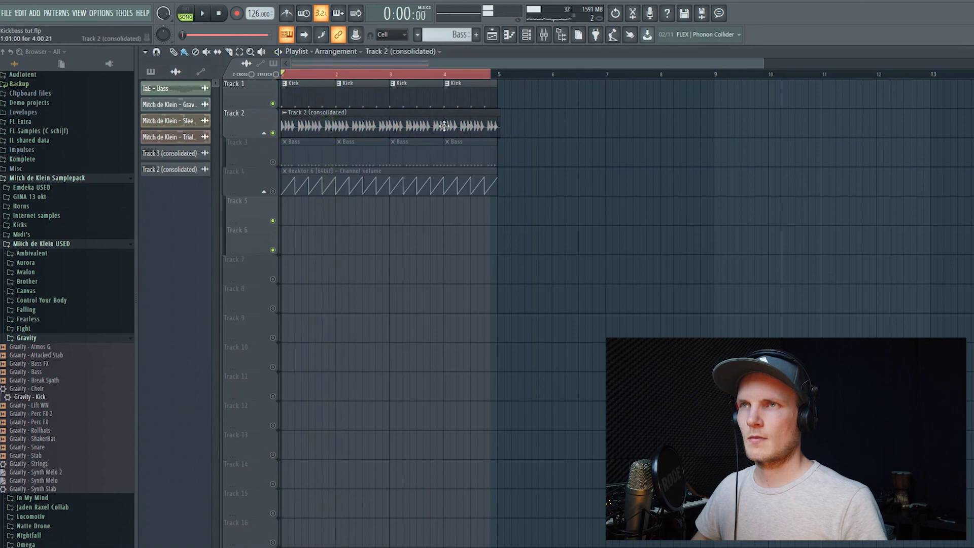
# Create a volume automation clip for the consolidated bass on track 5 and shape its LFO into a rising sawtooth on every beat
pyautogui.doubleClick(294, 119)
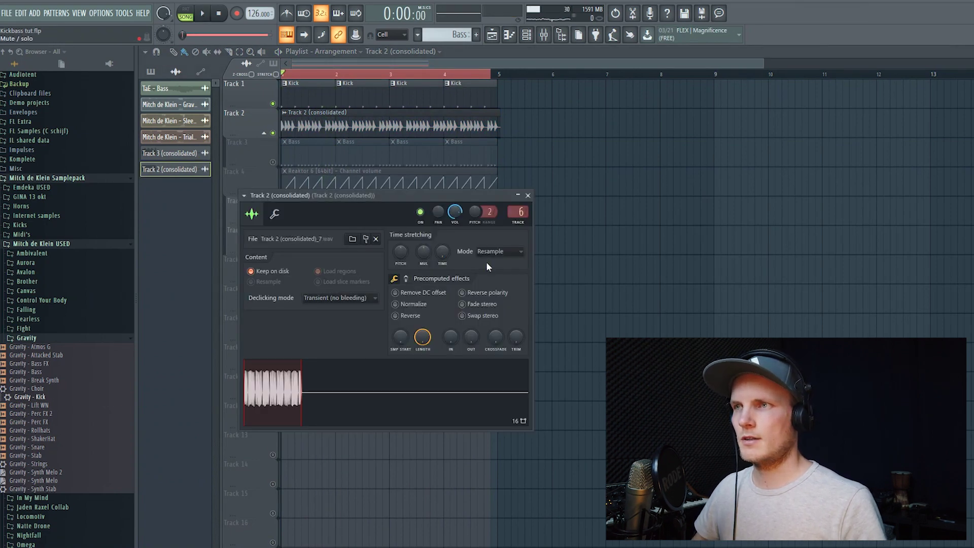
pyautogui.click(363, 199)
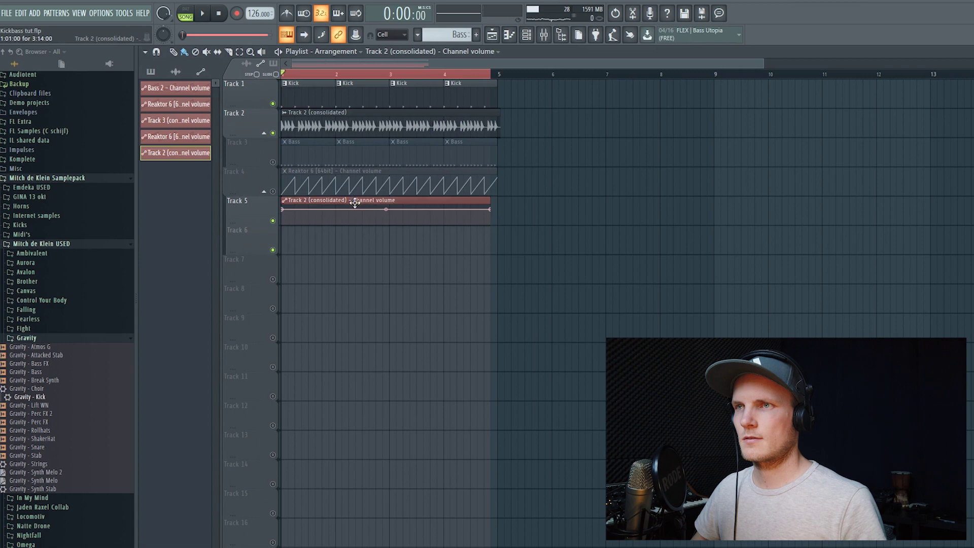
pyautogui.doubleClick(354, 203)
pyautogui.click(160, 140)
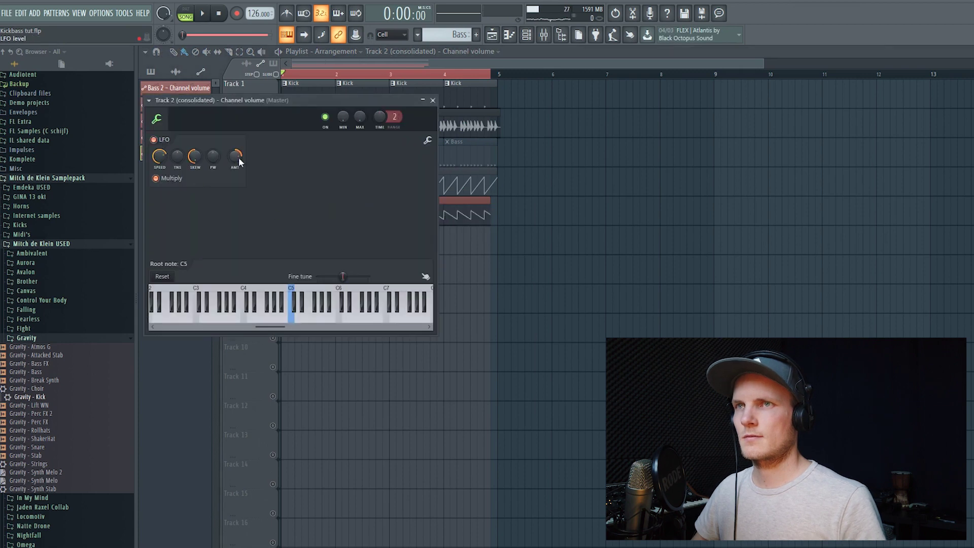
pyautogui.press('space')
pyautogui.press('Escape')
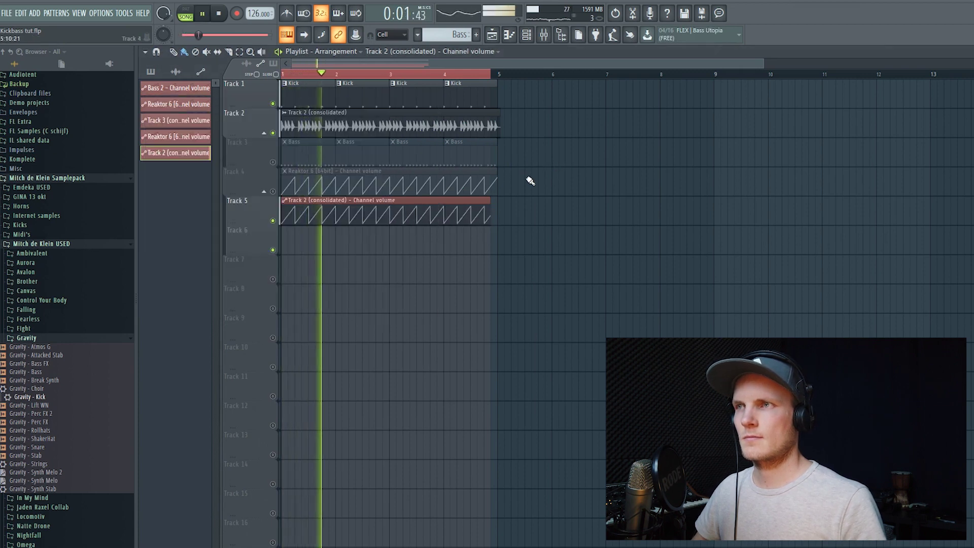
# Extend the consolidated bass volume automation to bar 5, and loop the song from bar 1 to bar 5
pyautogui.moveTo(490, 203); pyautogui.dragTo(498, 203)
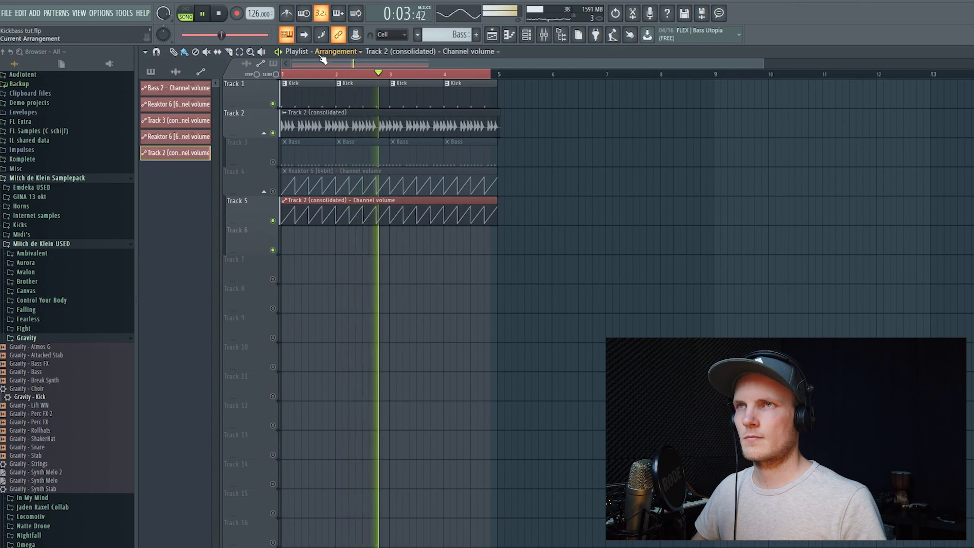
pyautogui.press('space')
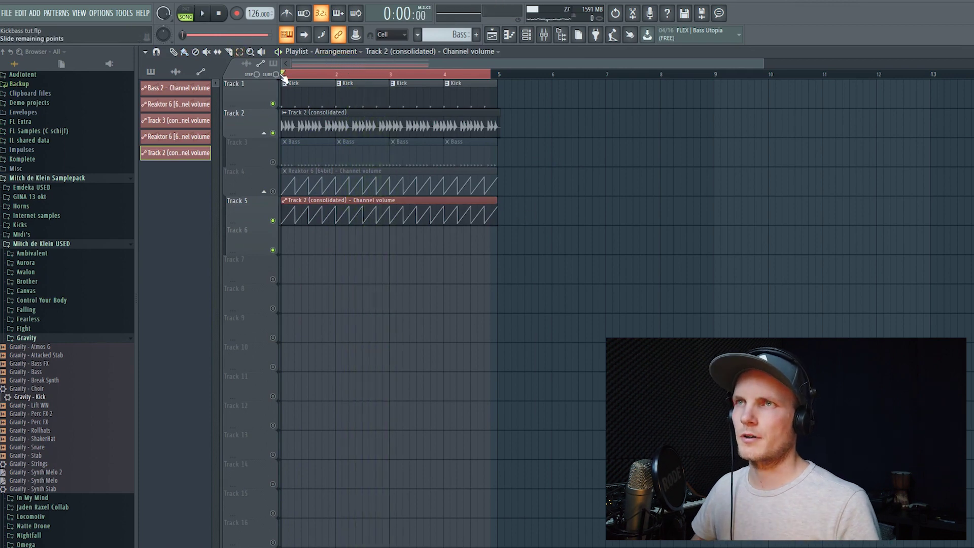
pyautogui.moveTo(283, 76); pyautogui.dragTo(499, 90)
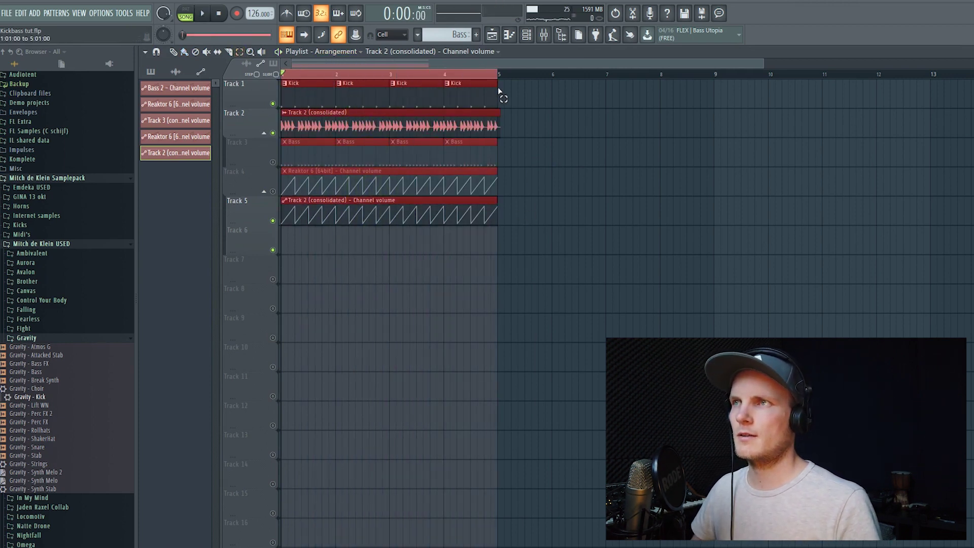
pyautogui.press('space')
pyautogui.click(551, 149)
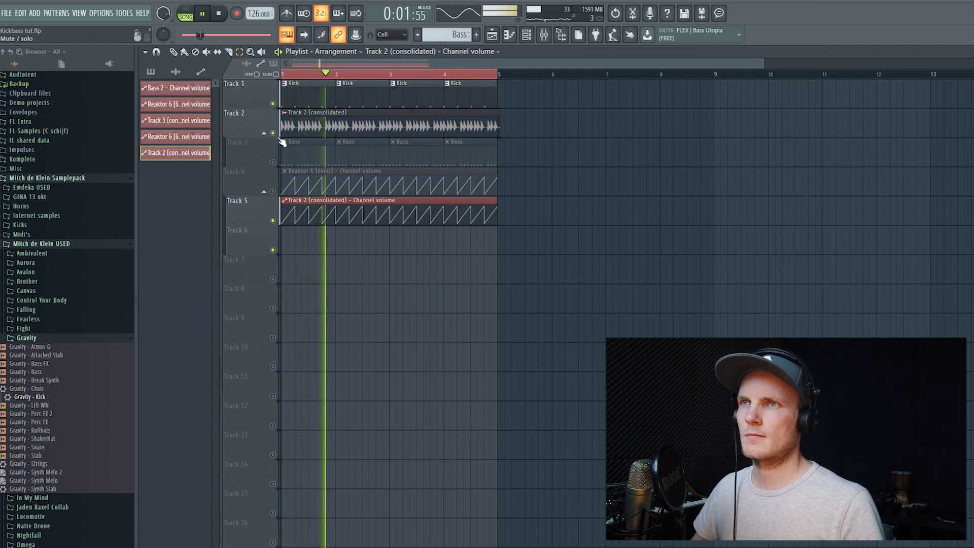
# Mute the consolidated bass and its automation, unmute the Reaktor bass and automation on tracks 3 and 4, and play them with the kick
pyautogui.click(273, 133)
pyautogui.click(273, 133)
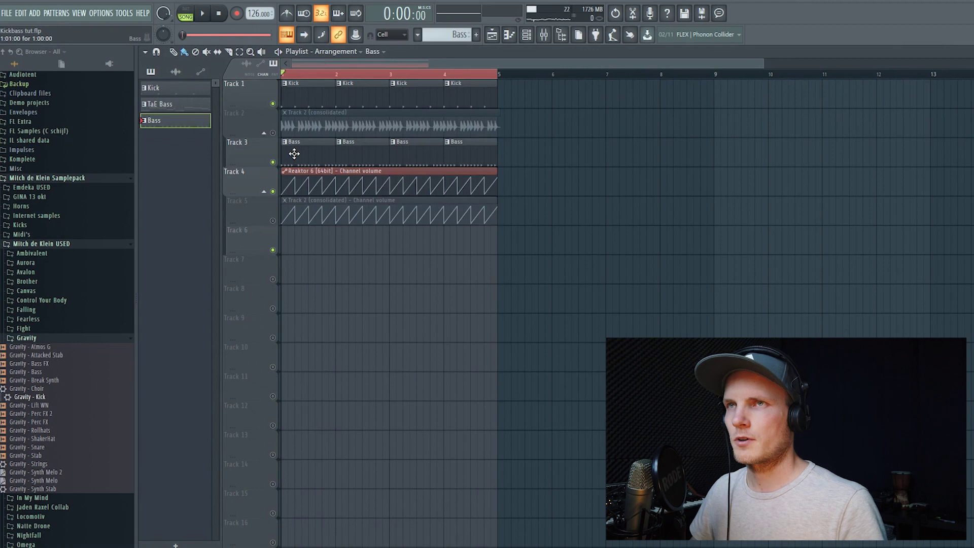
pyautogui.click(186, 18)
pyautogui.click(190, 16)
pyautogui.click(203, 15)
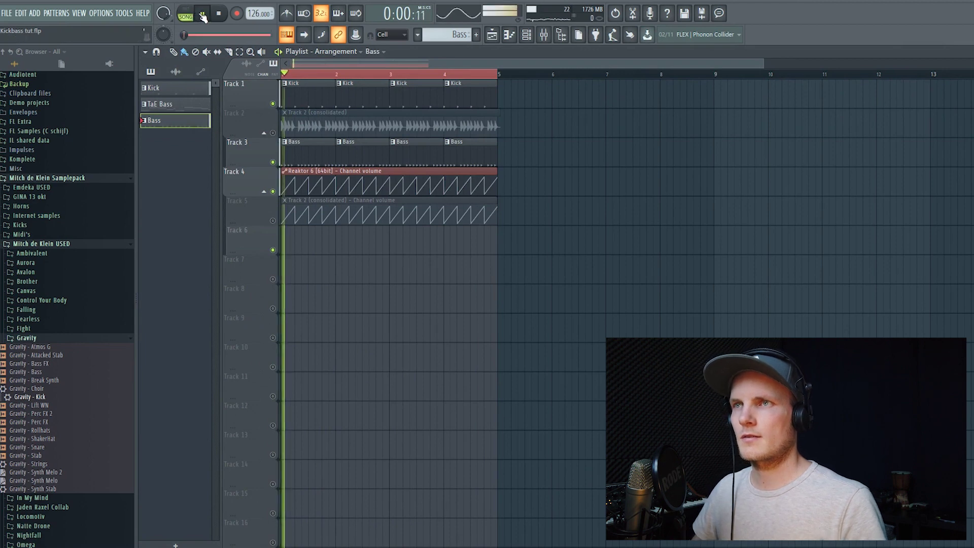
# Insert Fruity Parametric EQ 2 on the Reaktor bass mixer track, load its High Pass 130hz preset, and raise the cutoff to about 169 Hz
pyautogui.press('F6')
pyautogui.click(450, 236)
pyautogui.press('space')
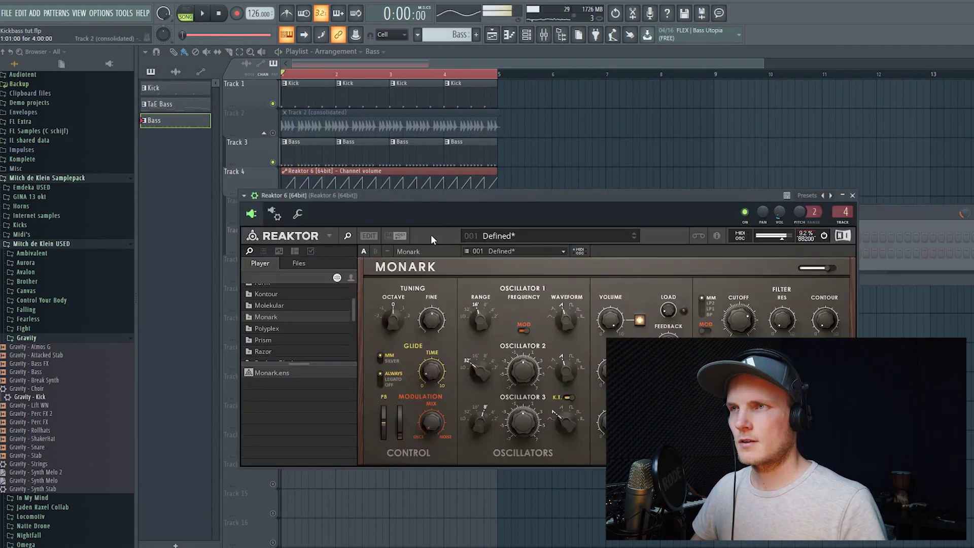
pyautogui.press('F9')
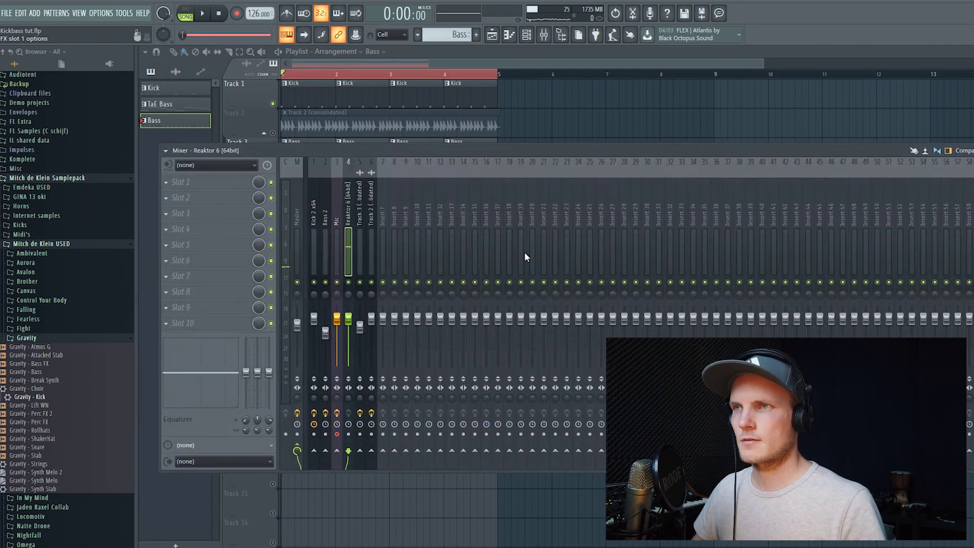
pyautogui.press('space')
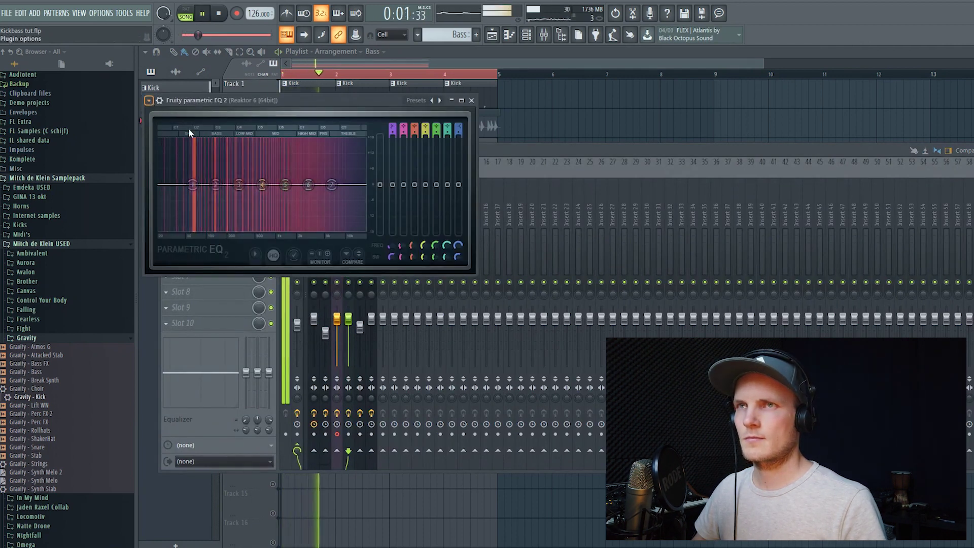
pyautogui.click(278, 160)
pyautogui.moveTo(213, 184); pyautogui.dragTo(222, 185)
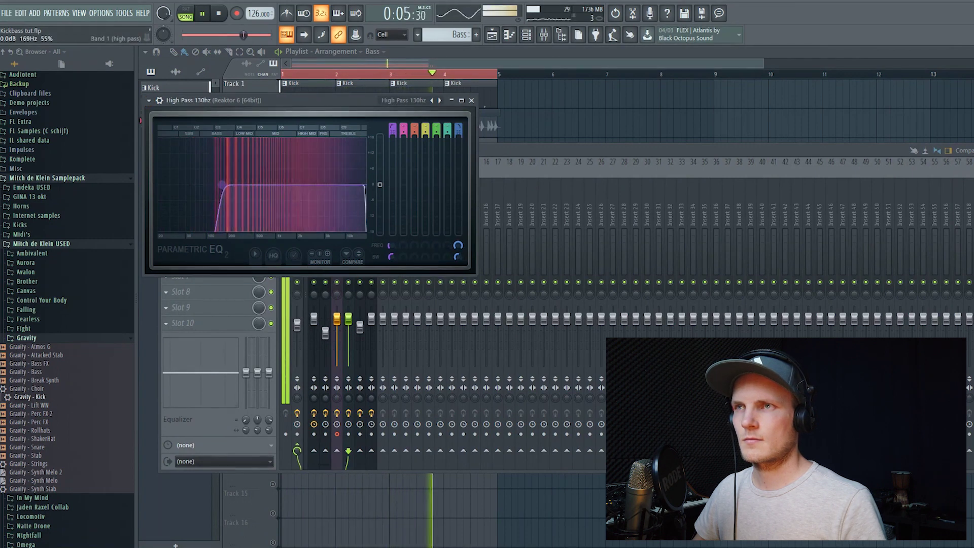
# Lower the Reaktor EQ's low-pass band to about 14394 Hz and give it a gentler roll-off during playback
pyautogui.moveTo(365, 184)
pyautogui.mouseDown()
pyautogui.moveTo(350, 186)
pyautogui.moveTo(358, 187)
pyautogui.mouseUp()
pyautogui.scroll(5, 361, 189)
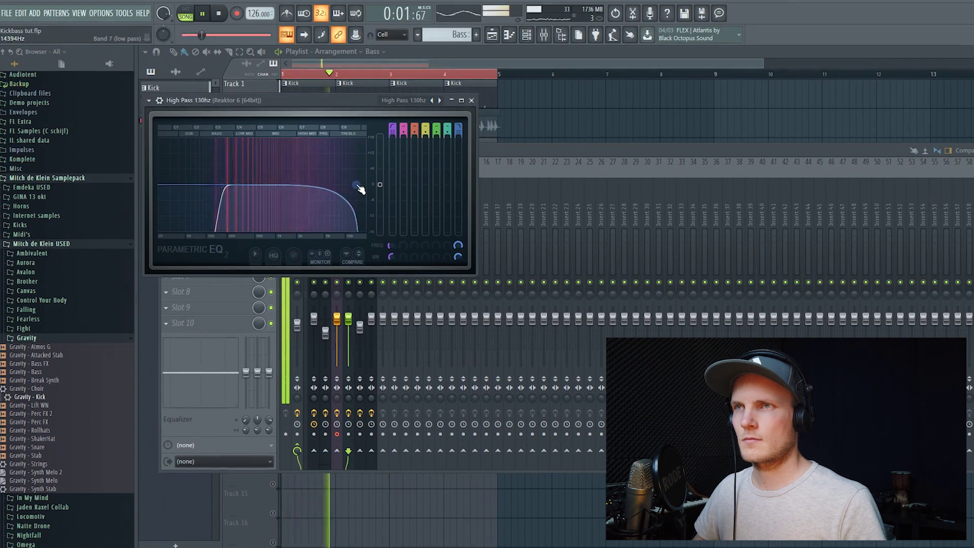
# Lower the Reaktor bass mixer level to about -2.7 dB and slightly further while it plays with the kick, and stop playback in the playlist
pyautogui.click(379, 245)
pyautogui.press('space')
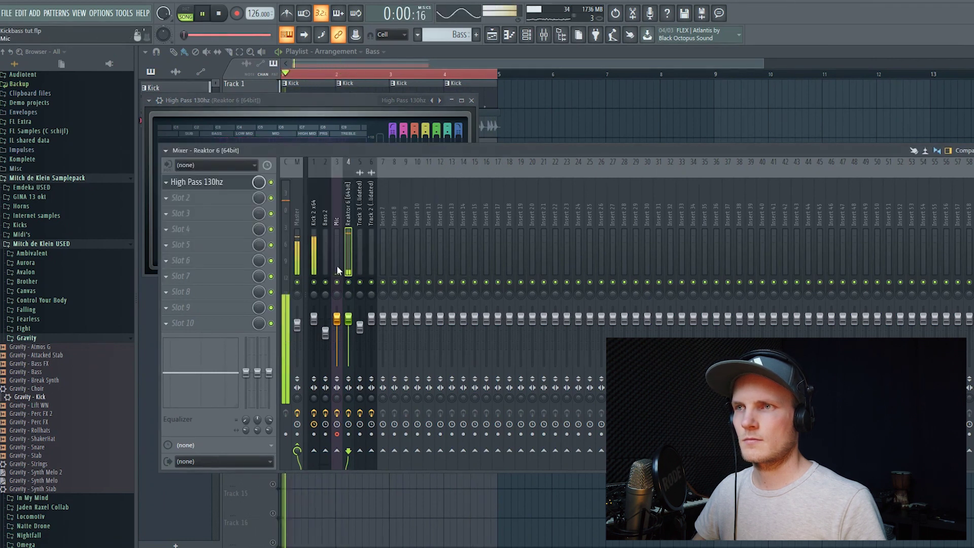
pyautogui.moveTo(349, 320); pyautogui.dragTo(349, 324)
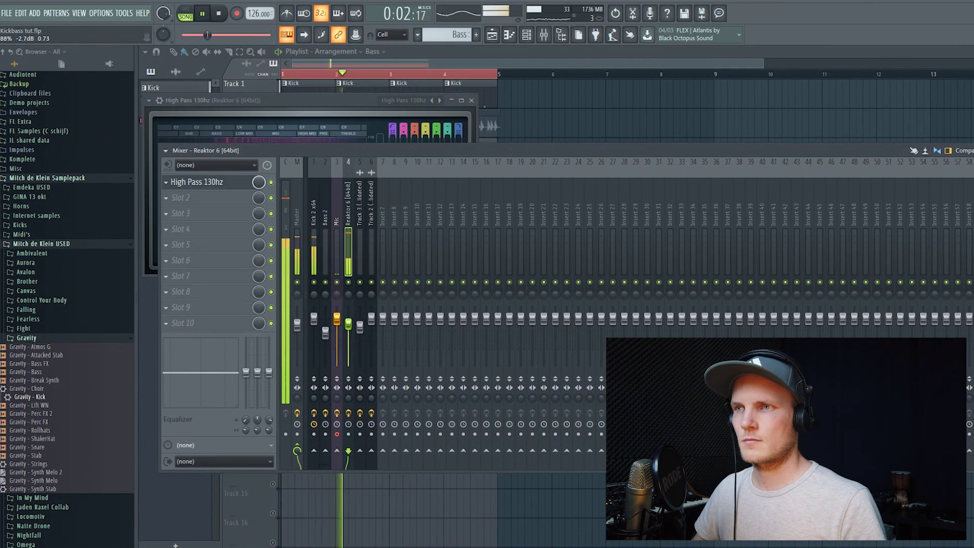
pyautogui.press('F6')
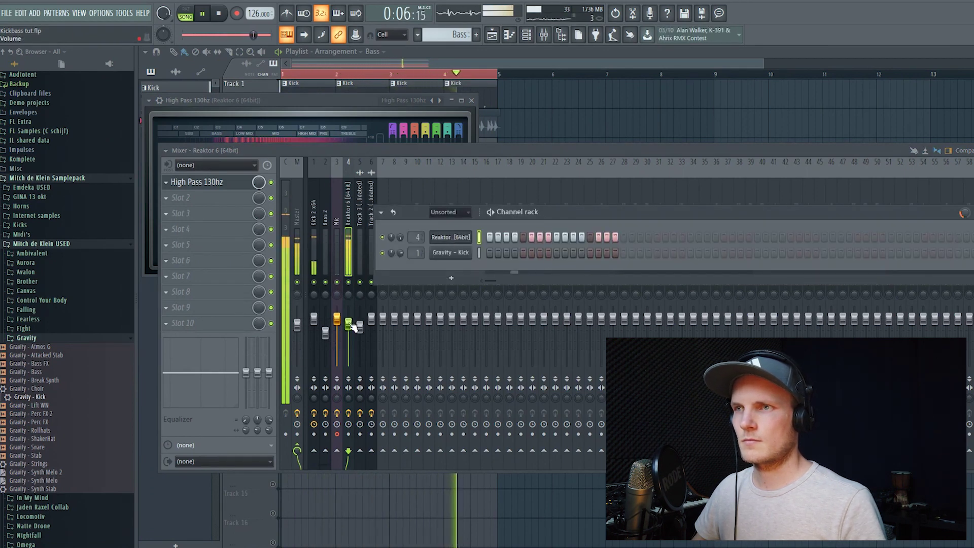
pyautogui.press('F6')
pyautogui.moveTo(349, 325); pyautogui.dragTo(353, 331)
pyautogui.press('F6')
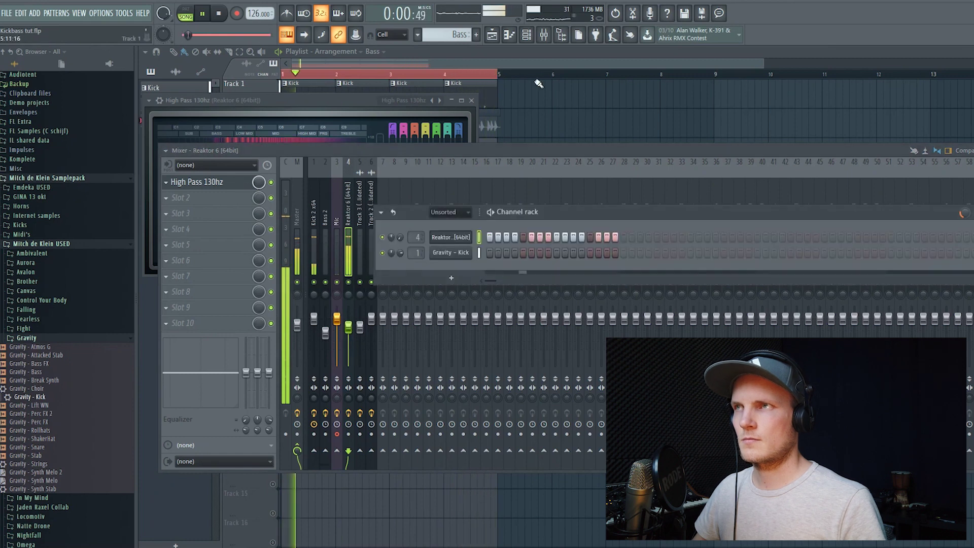
pyautogui.click(540, 52)
pyautogui.press('space')
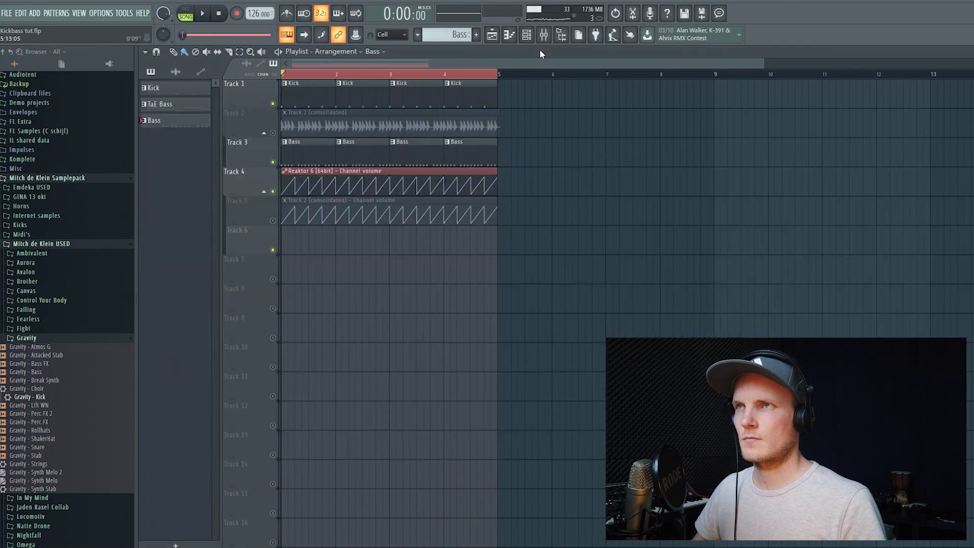
# Reduce the LFO amount of the Reaktor volume automation clip on track 4 for lighter ducking, and play the result with the kick
pyautogui.doubleClick(294, 172)
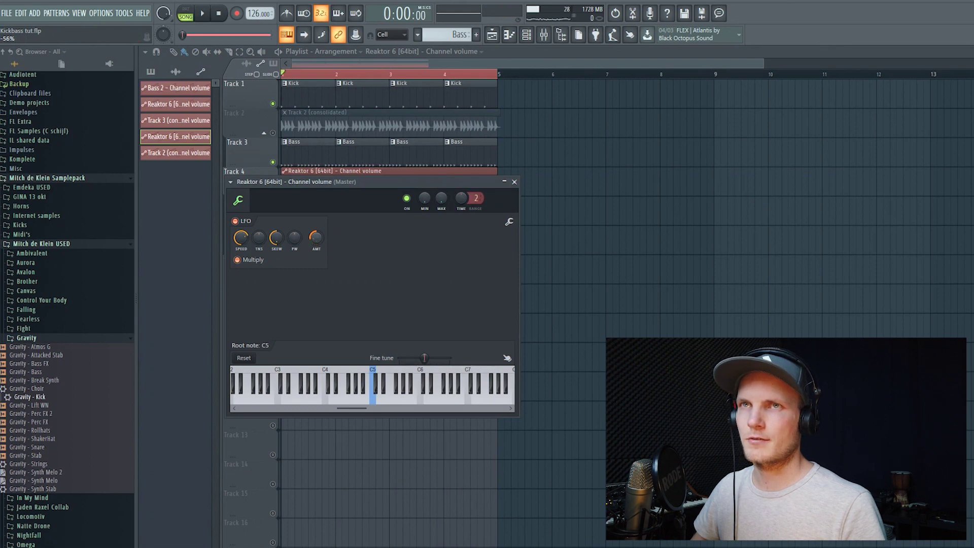
pyautogui.moveTo(315, 237)
pyautogui.mouseDown()
pyautogui.moveTo(315, 217)
pyautogui.moveTo(315, 245)
pyautogui.mouseUp()
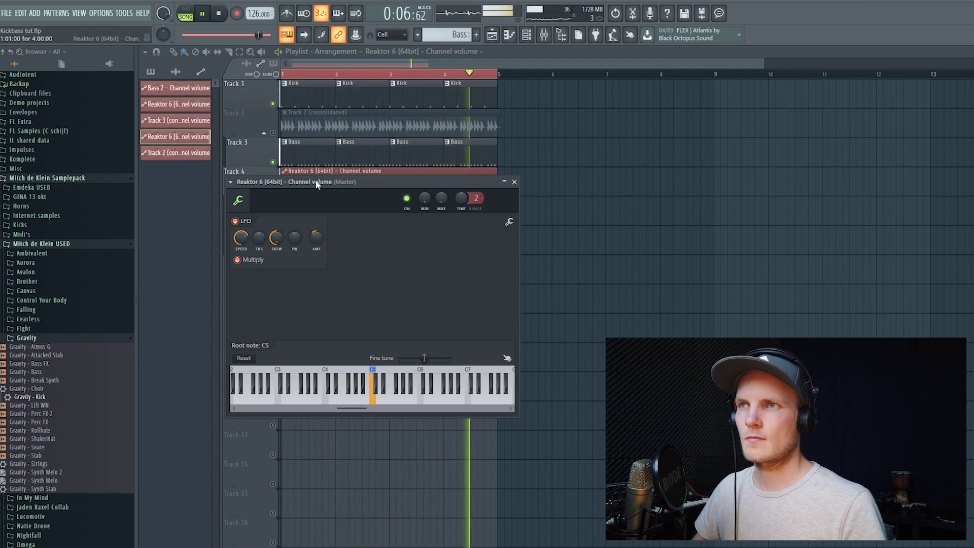
pyautogui.press('space')
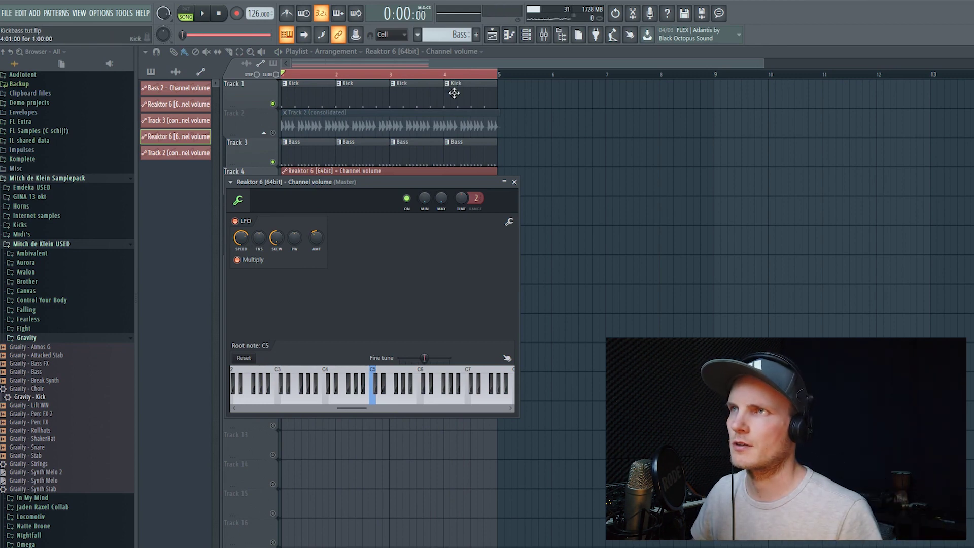
pyautogui.press('space')
pyautogui.click(507, 52)
pyautogui.press('space')
# Unmute the consolidated bass on track 2 and its automation on track 5, and play both bass layers with the kick
pyautogui.click(274, 222)
pyautogui.click(273, 133)
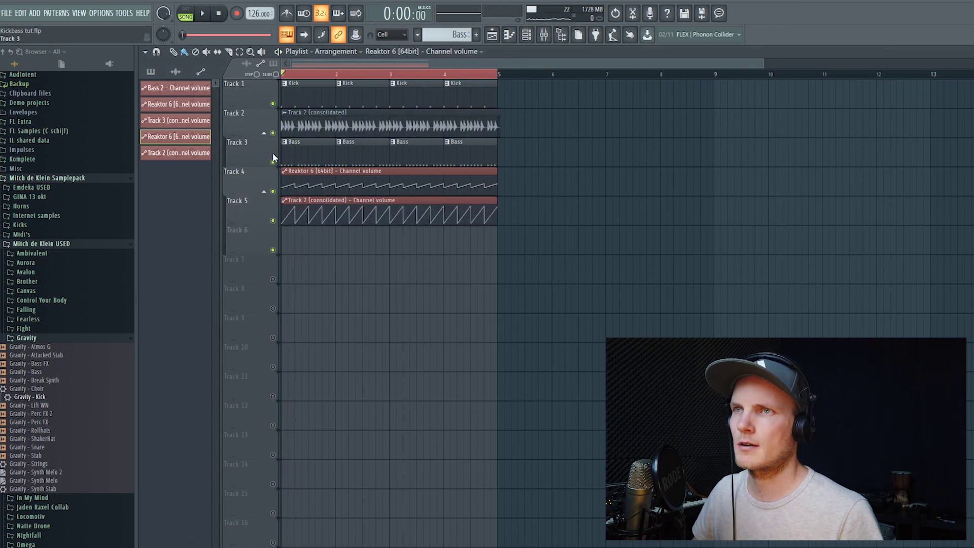
pyautogui.press('space')
pyautogui.press('space')
pyautogui.press('space')
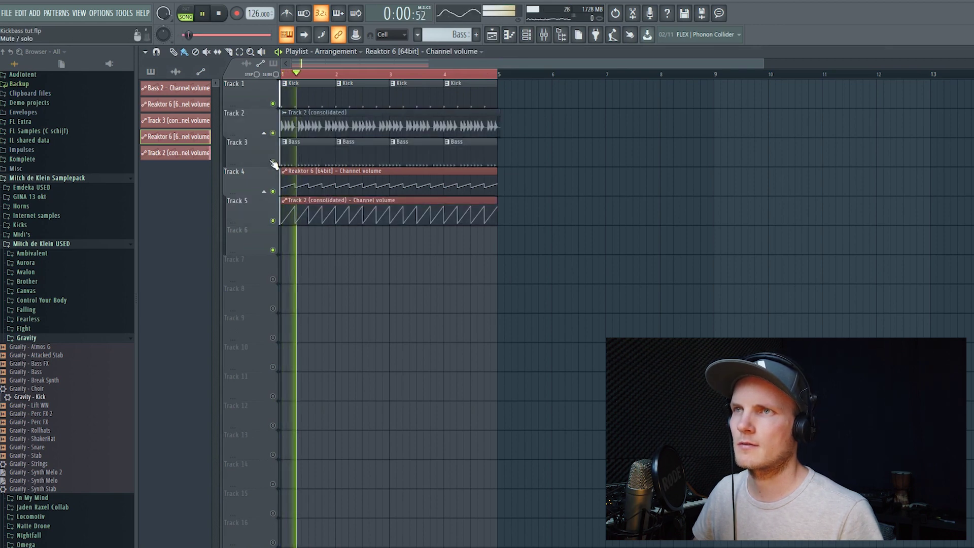
# Insert KarmaFX Deelay in slot 2 of the Reaktor bass mixer track with the 2 +3 Stereo preset, and play the loop
pyautogui.press('F9')
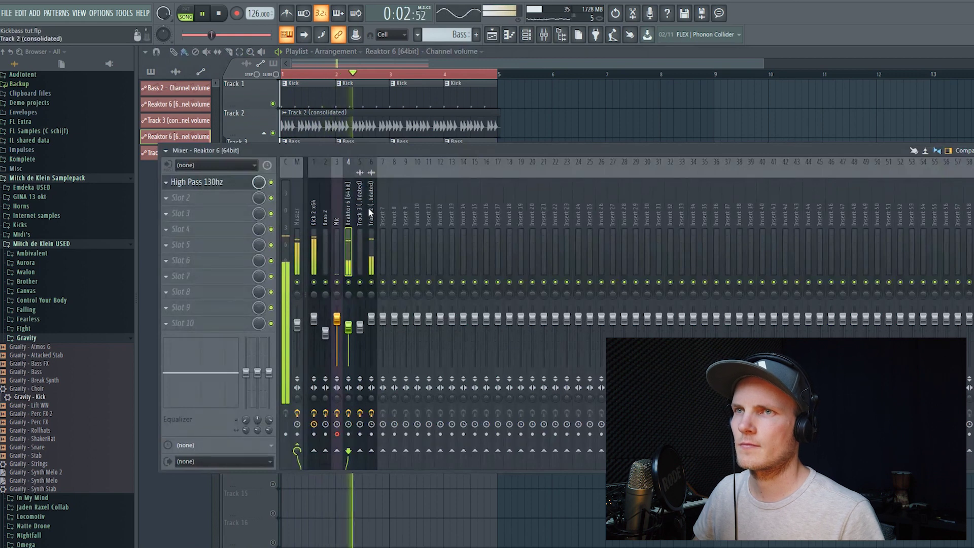
pyautogui.press('space')
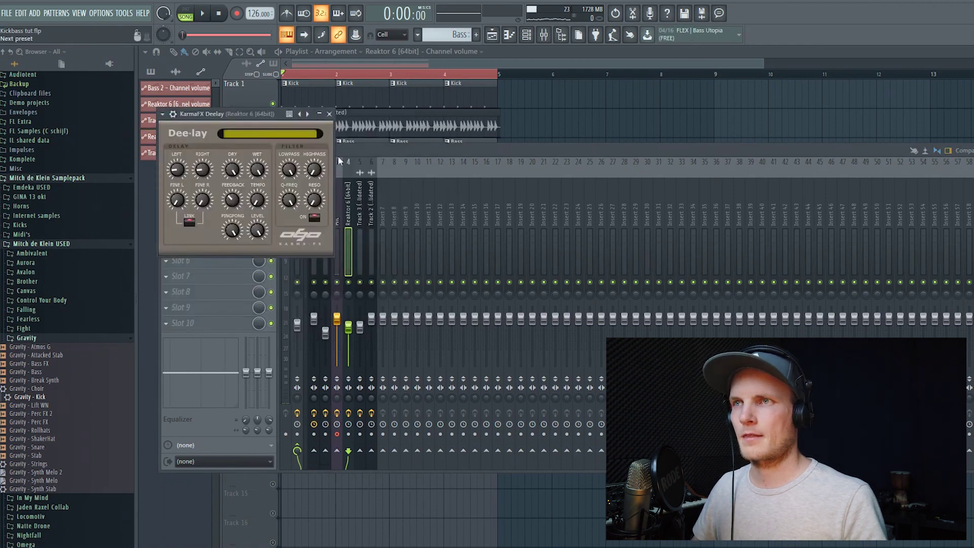
pyautogui.click(202, 15)
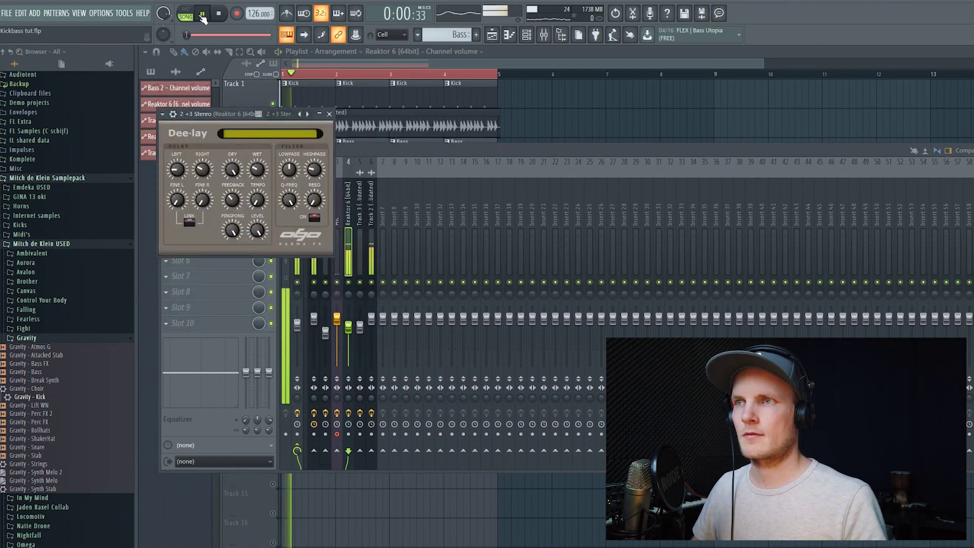
pyautogui.click(371, 149)
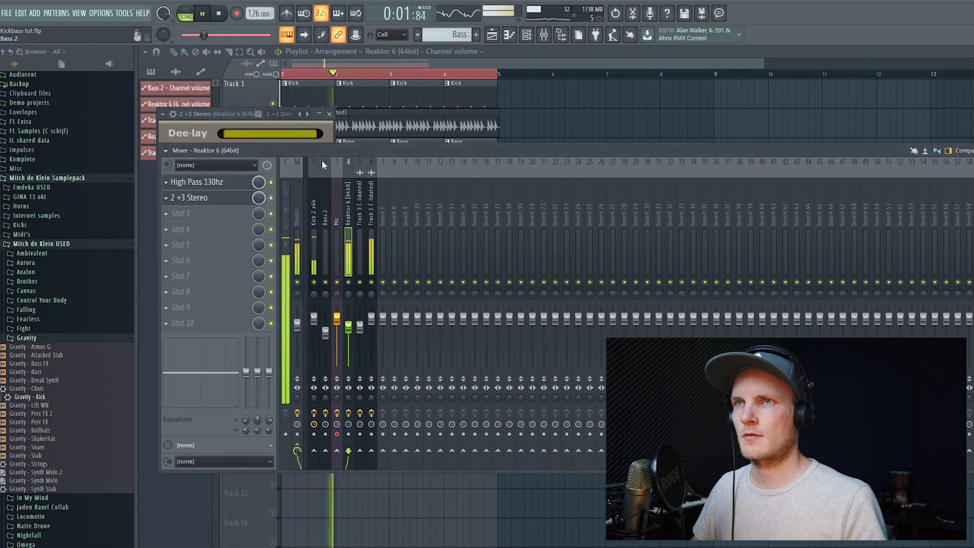
# Switch Deelay to the 3 + 4 Stereo preset and turn down its low-pass filter during playback
pyautogui.click(244, 126)
pyautogui.click(307, 115)
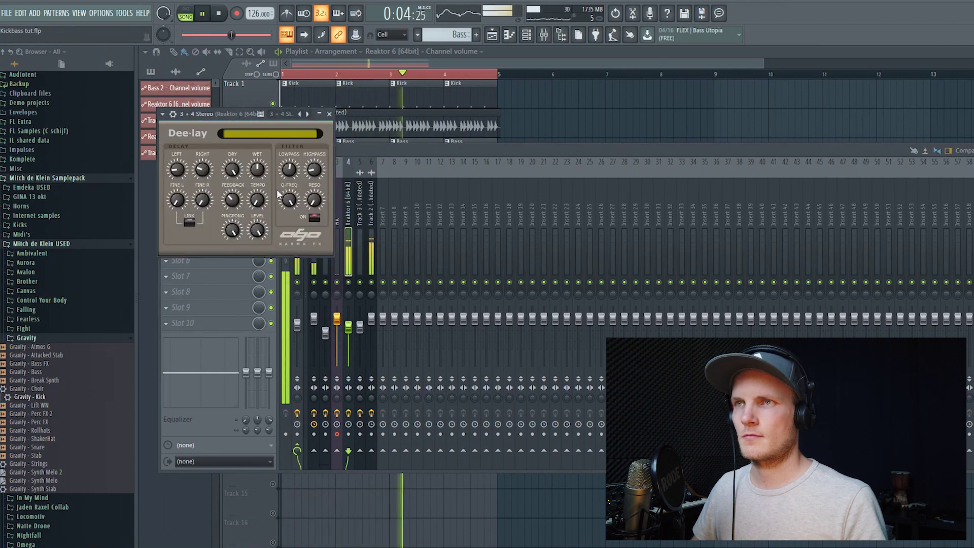
pyautogui.moveTo(289, 170); pyautogui.dragTo(290, 183)
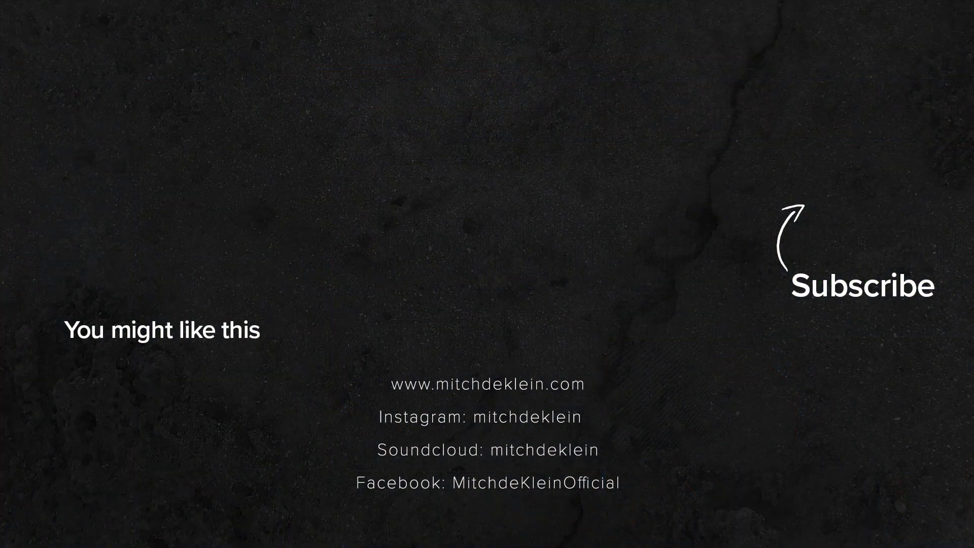